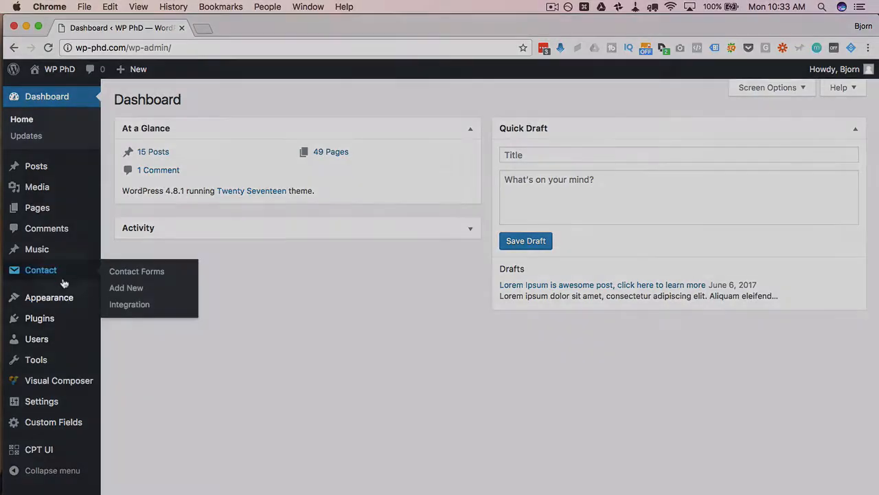
Step: Search the plugin directory for "ithemes", then install and activate iThemes Security (formerly Better WP Security)
mouse_move(68, 320)
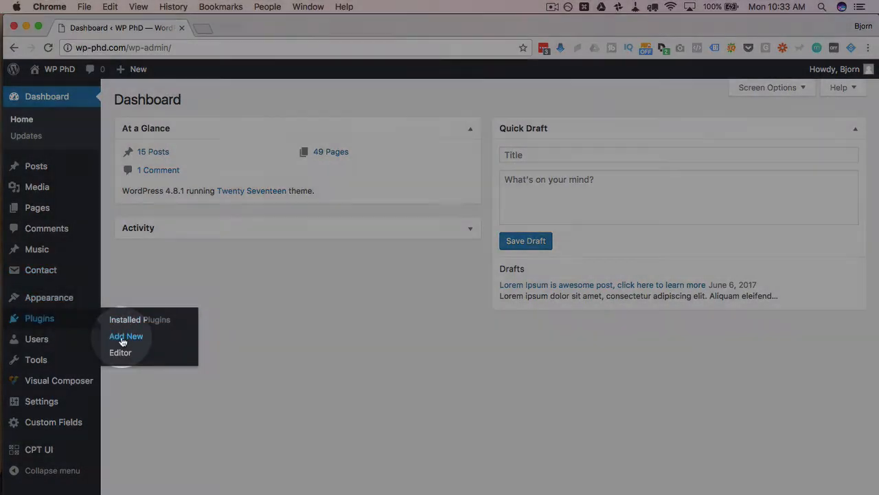
click(122, 341)
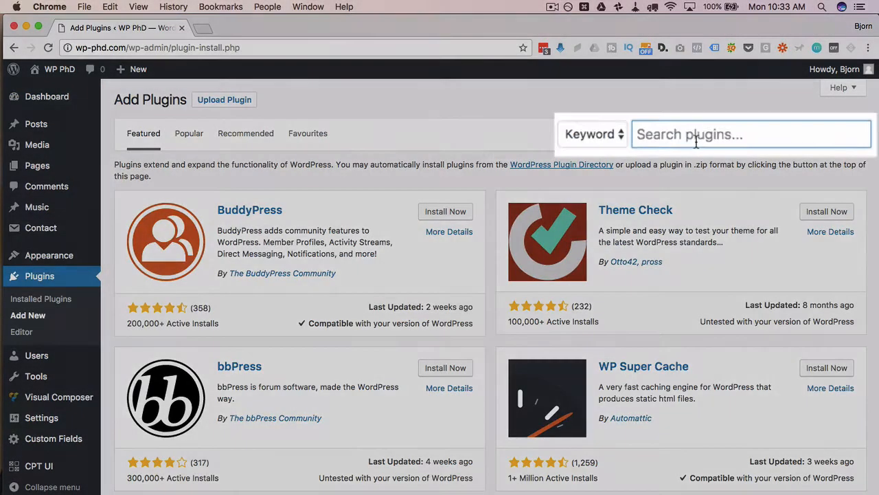
click(696, 136)
text(ithemes)
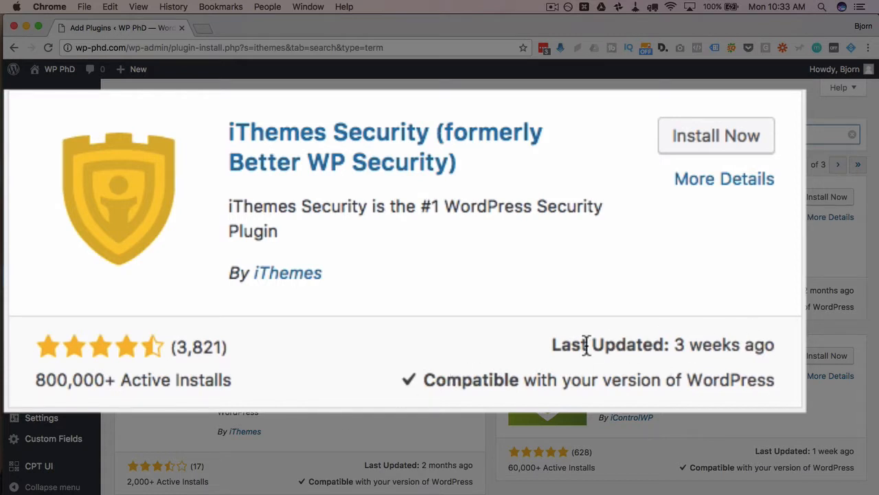
click(726, 144)
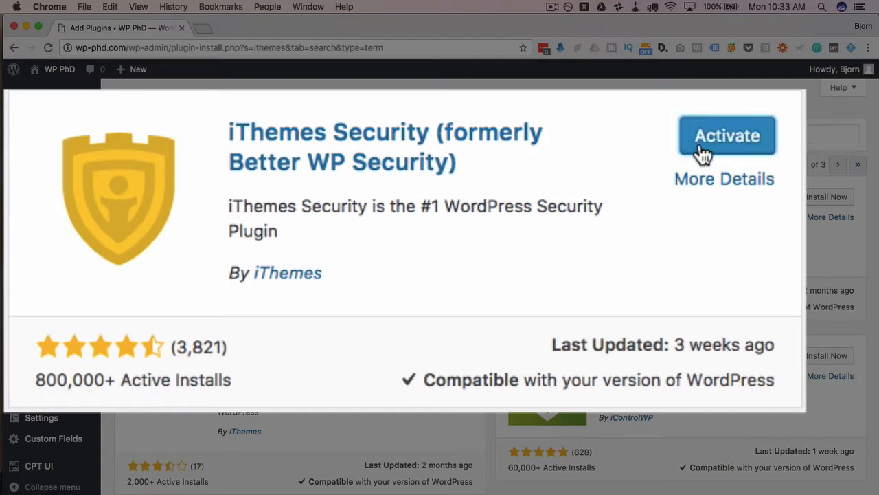
click(750, 151)
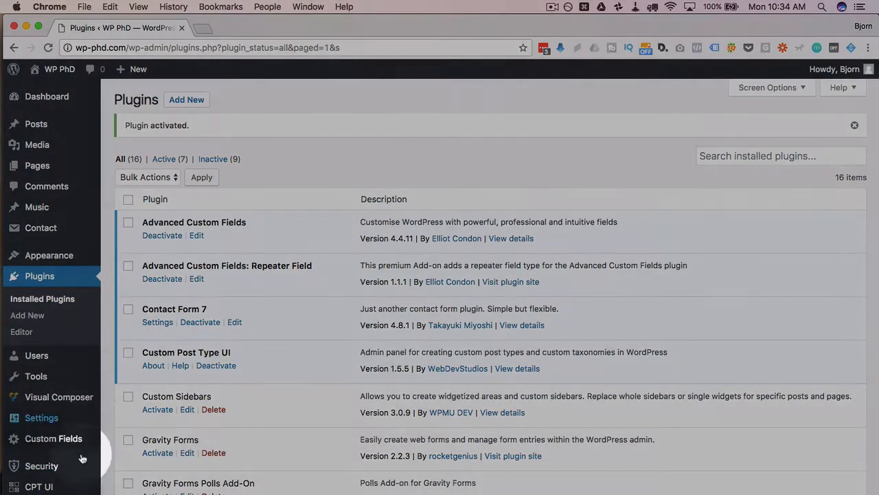
Step: Open the iThemes Security Check and run Secure Site to enable the recommended modules
mouse_move(26, 471)
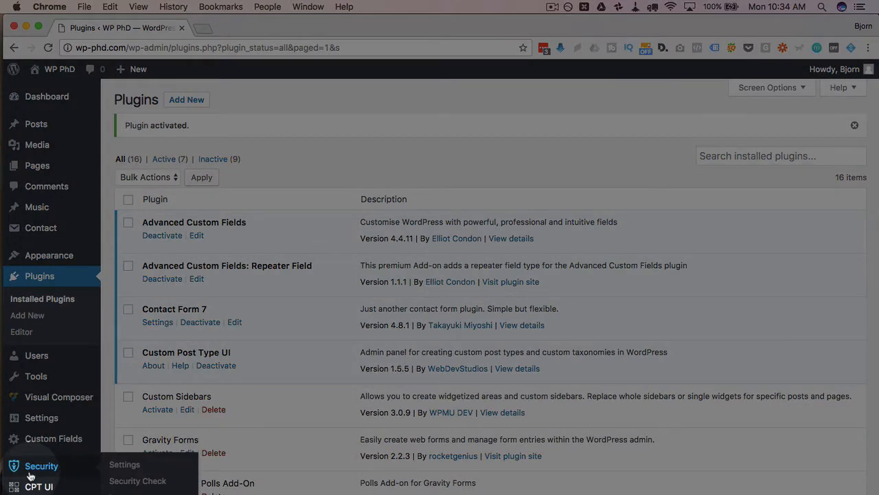
click(136, 480)
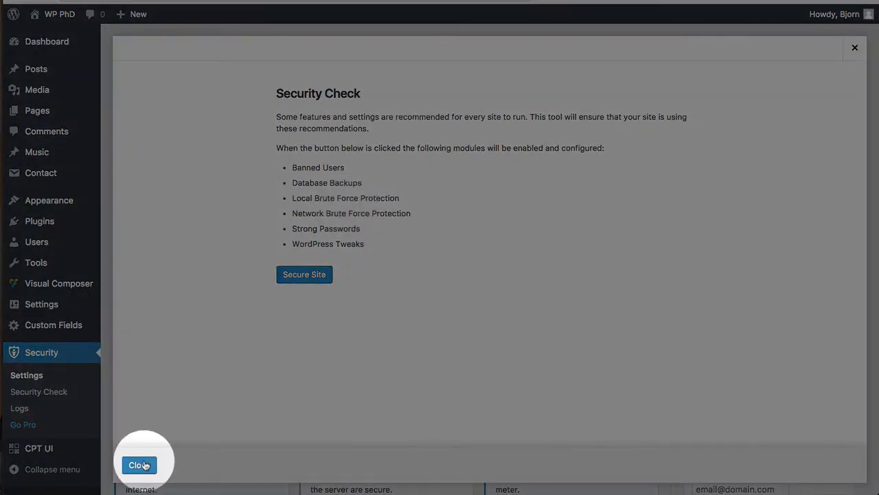
click(304, 274)
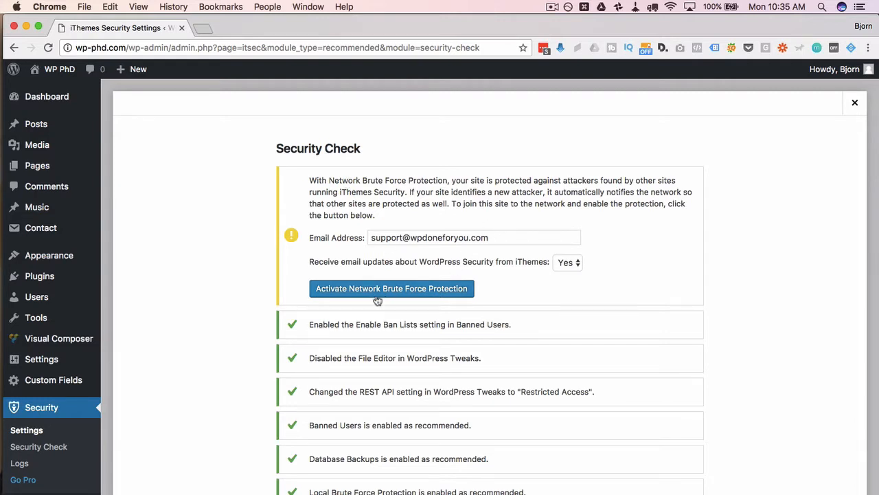
Step: Activate Network Brute Force Protection with iThemes email updates set to Yes, and close the Security Check
click(573, 265)
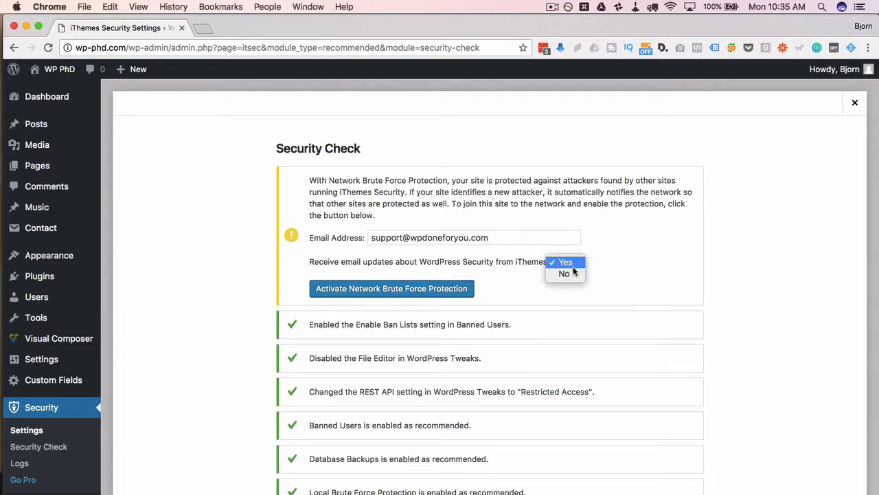
click(576, 266)
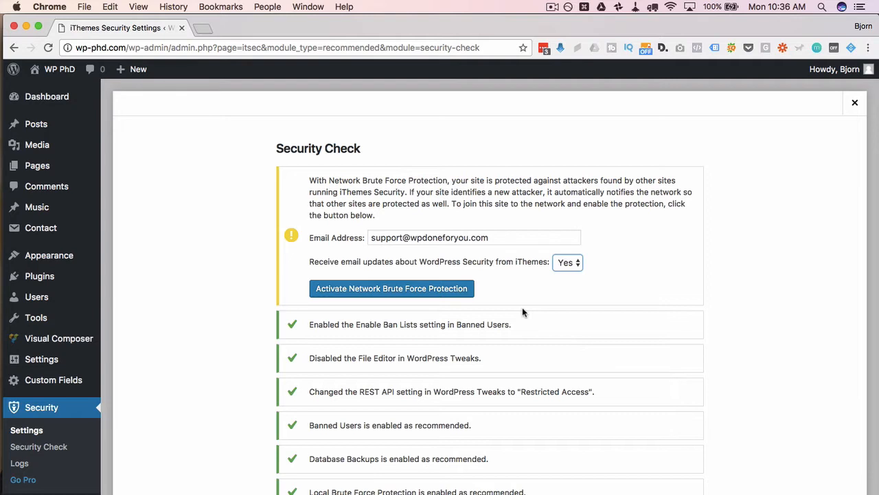
click(370, 293)
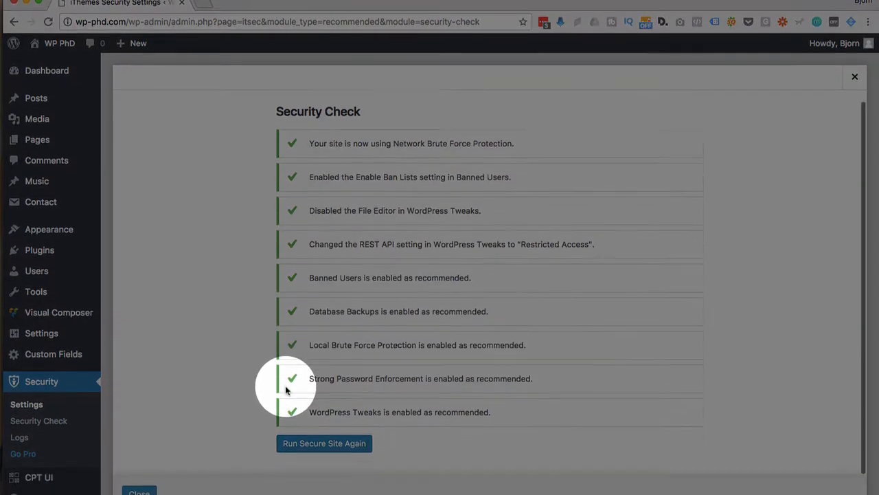
click(141, 492)
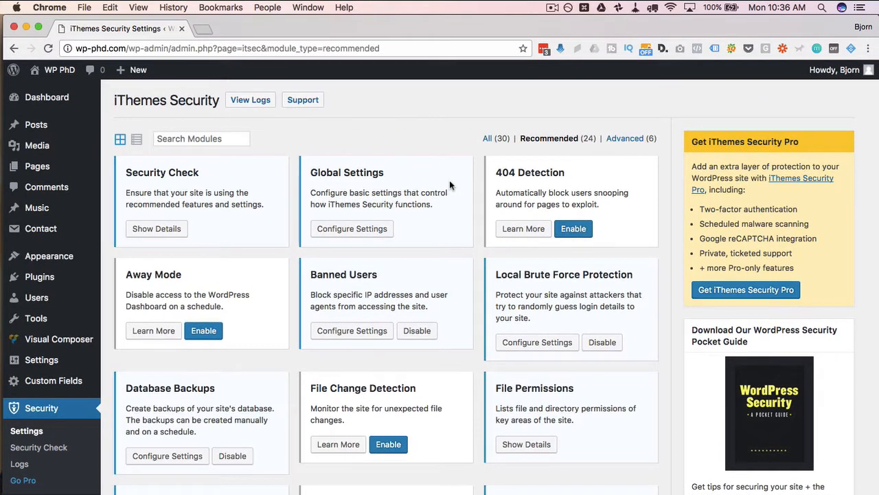
Step: Look through the recommended iThemes Security modules, including which are enabled, disabled or Pro-only
scroll(449, 180, down, 5)
scroll(449, 180, down, 4)
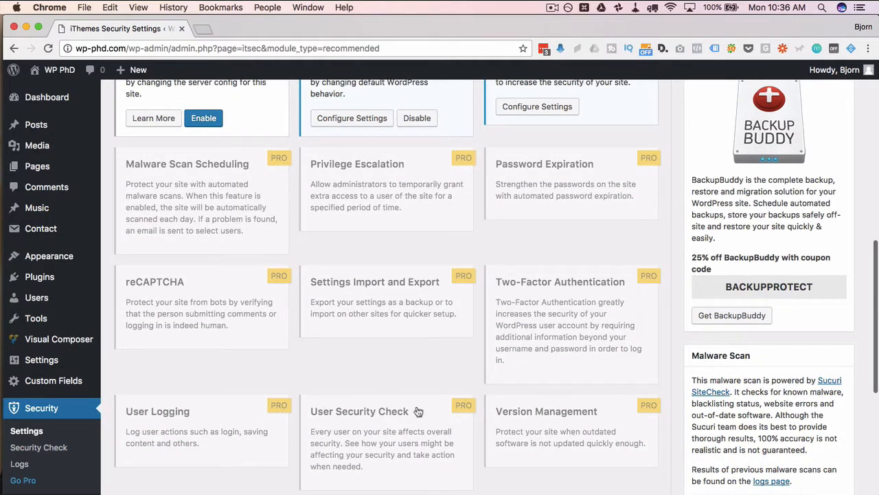
scroll(531, 414, down, 1)
scroll(531, 416, up, 5)
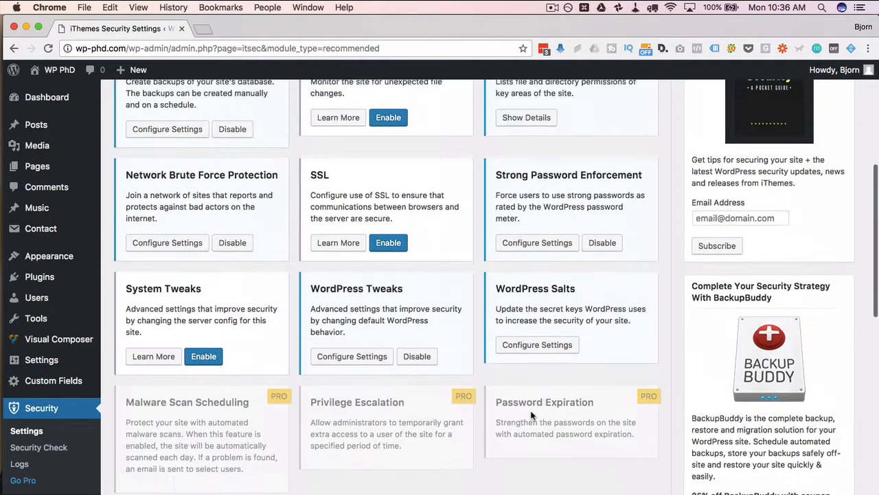
scroll(531, 416, down, 2)
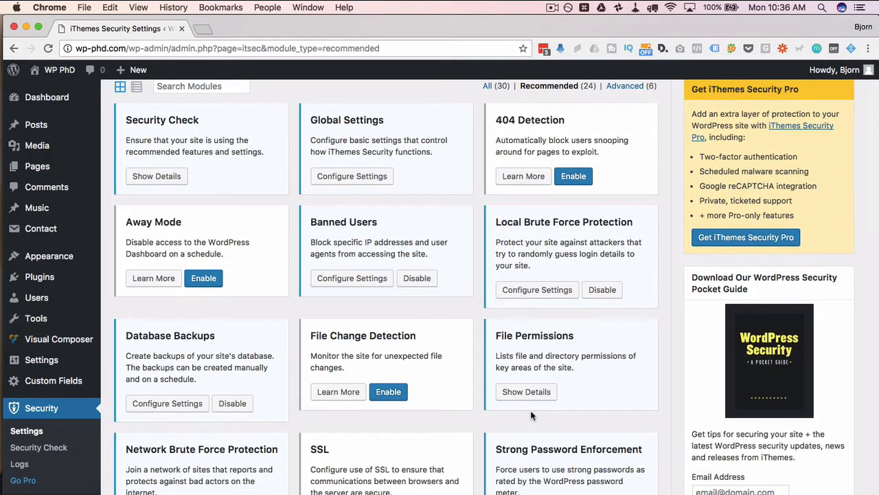
scroll(530, 410, up, 1)
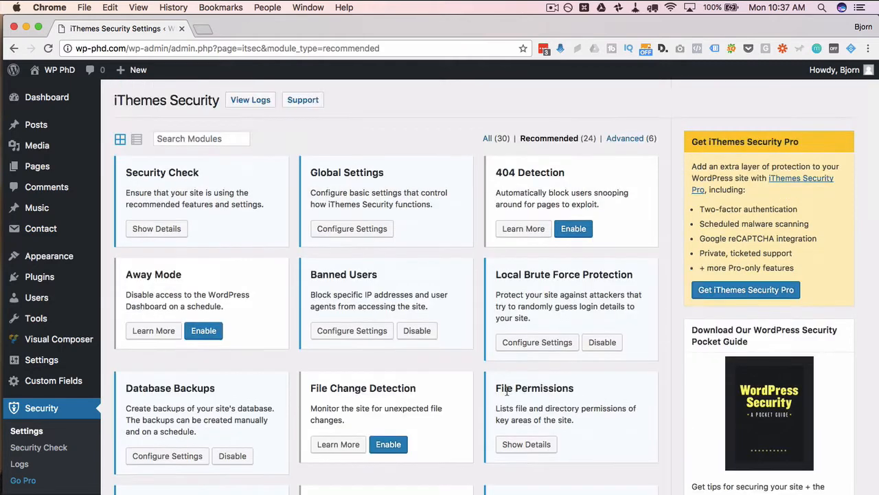
scroll(522, 405, down, 2)
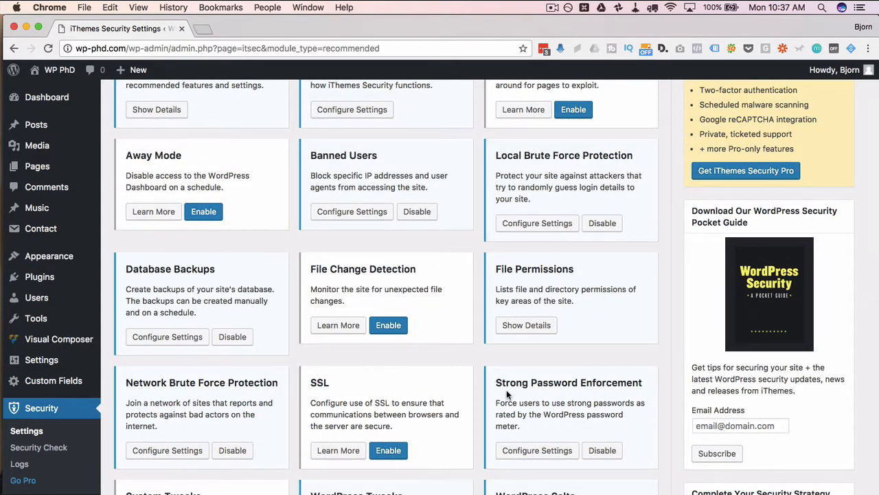
scroll(507, 393, down, 2)
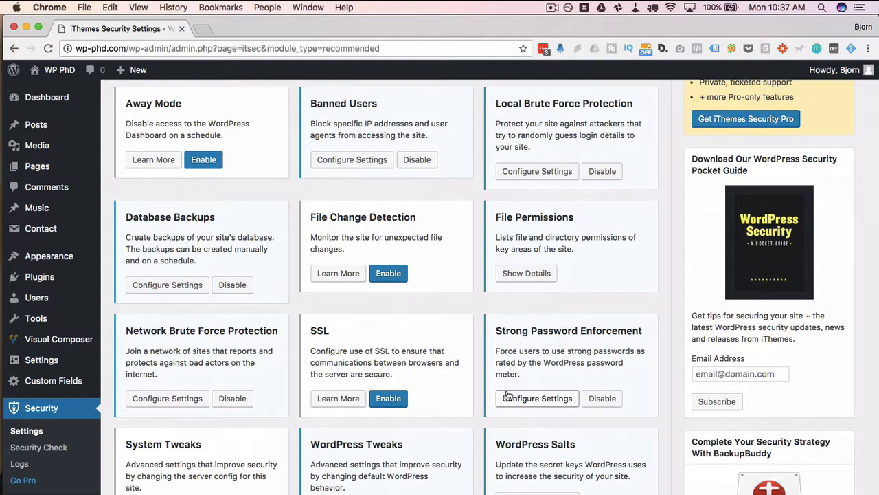
scroll(507, 395, up, 4)
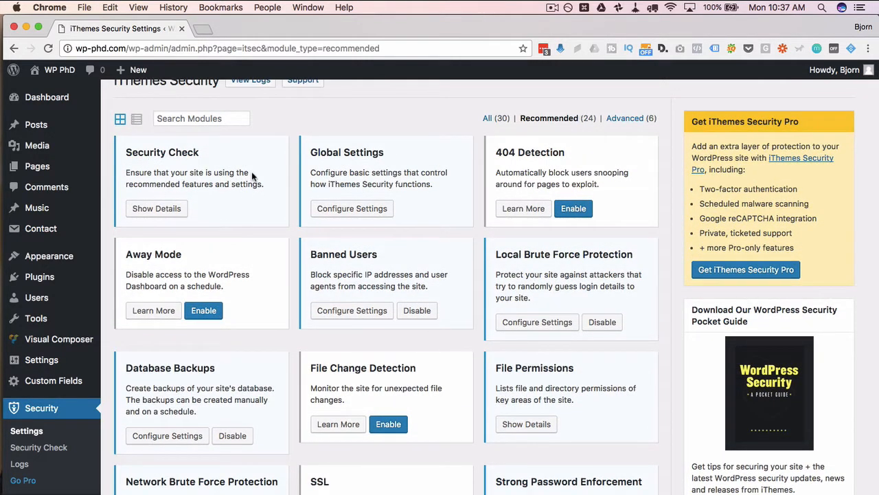
Step: Run Secure Site again from the Security Check details and close the dialog
click(157, 210)
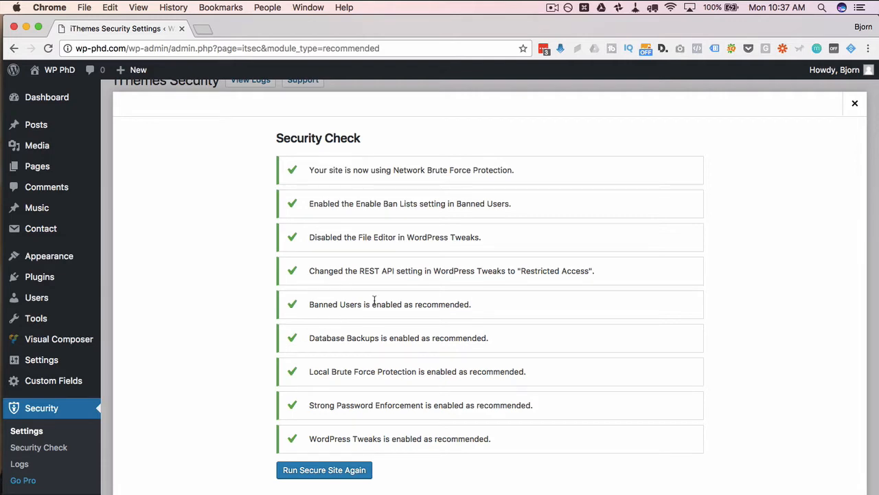
click(305, 472)
key(Escape)
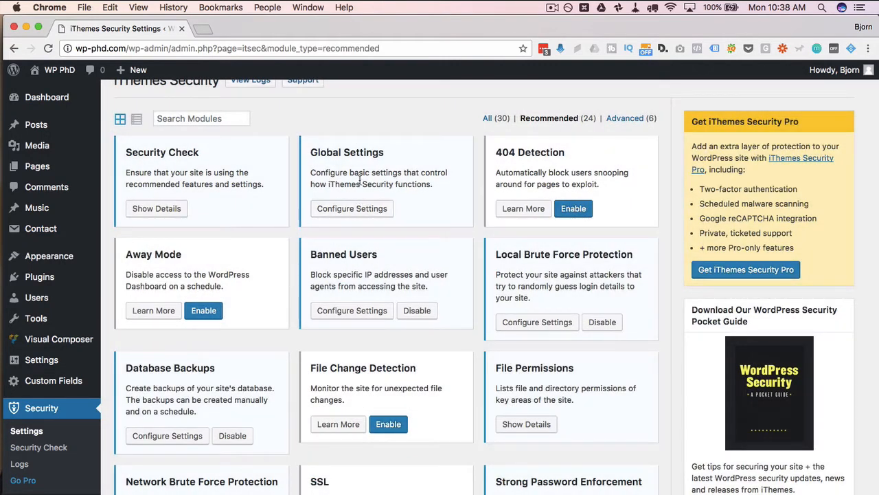
Step: Open Global Settings and keep iThemes Security allowed to write to wp-config.php and .htaccess
click(356, 208)
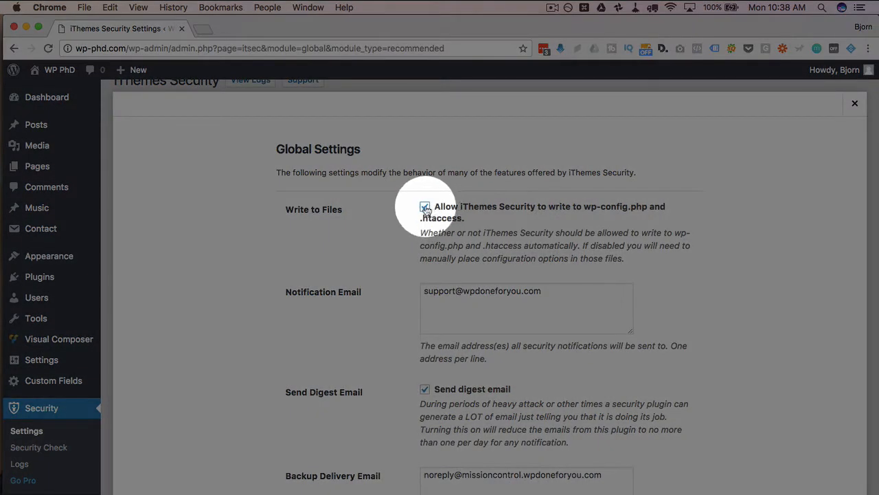
click(425, 207)
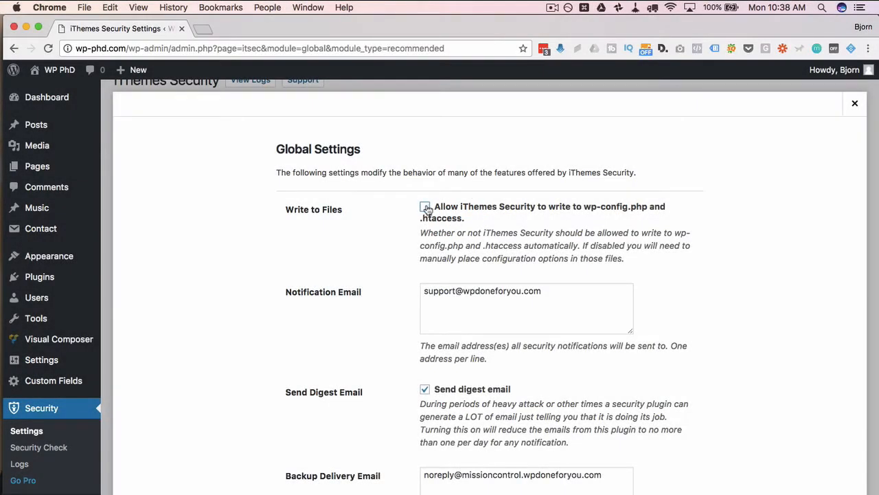
click(426, 208)
Step: Review the Notification Email entry in Global Settings
scroll(369, 257, down, 1)
scroll(368, 256, down, 4)
drag(548, 172, 390, 173)
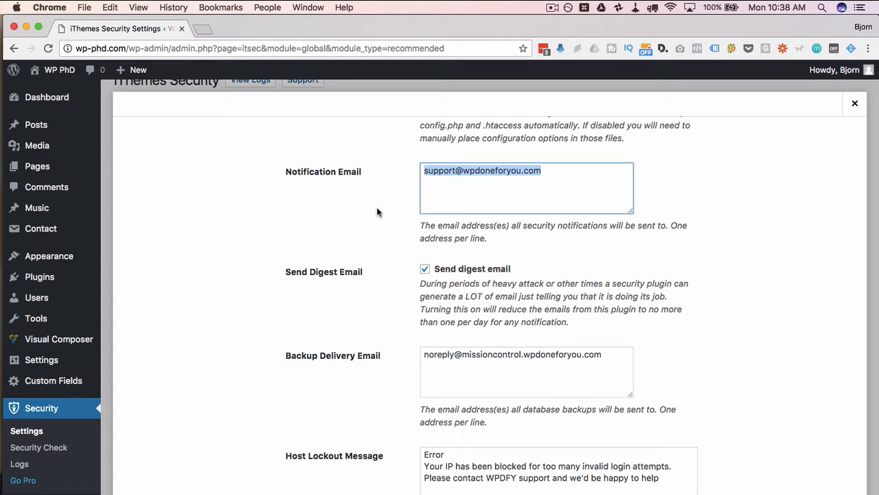
click(523, 183)
scroll(374, 199, down, 3)
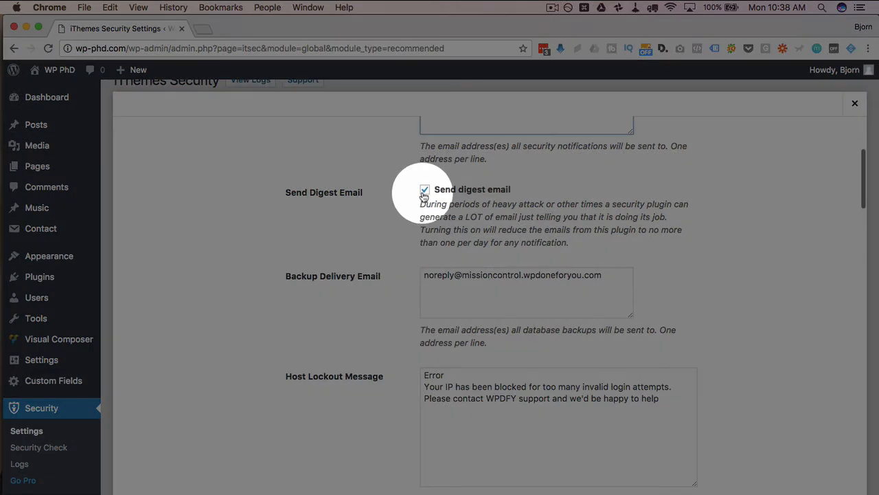
Step: Switch the Send digest email option off and back on
click(424, 192)
click(424, 191)
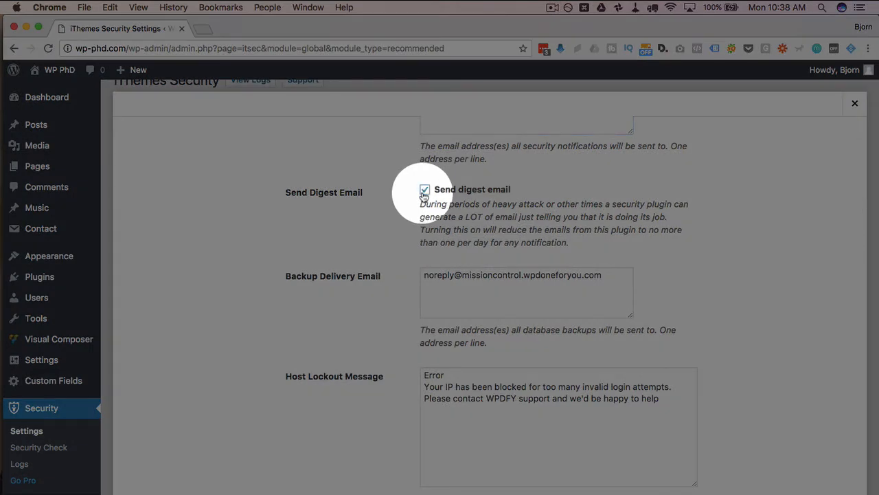
click(424, 191)
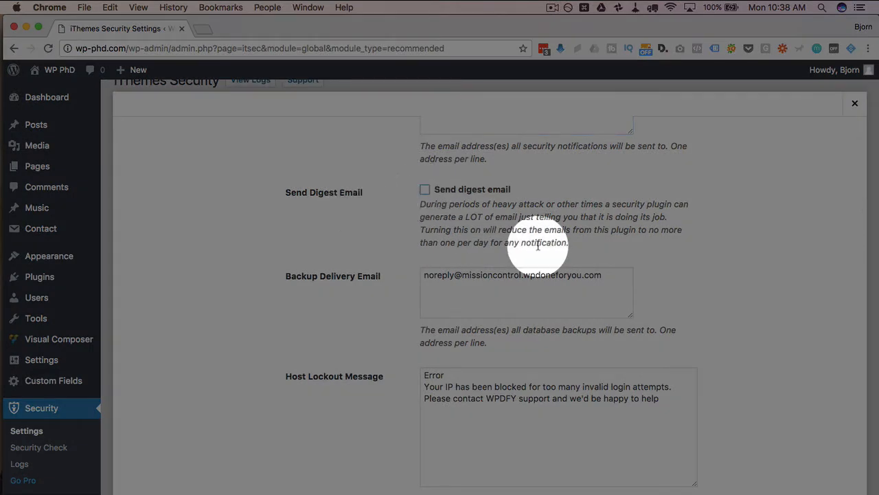
click(425, 189)
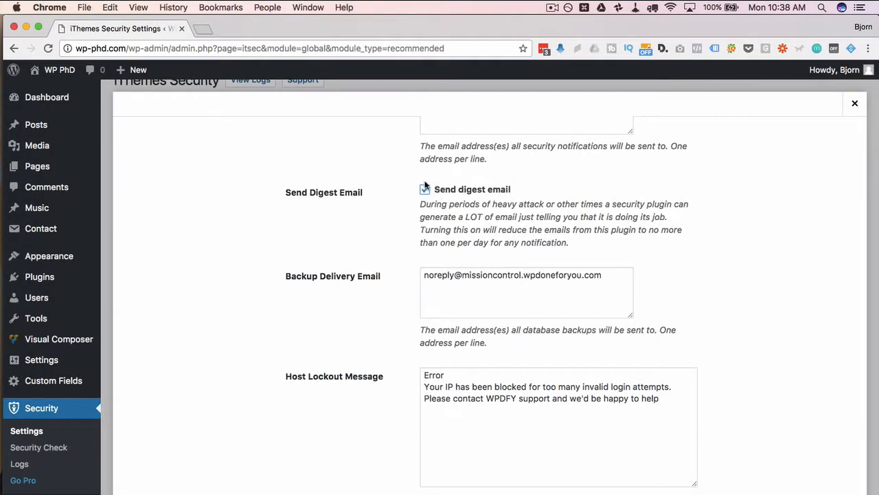
Step: Examine the Notification and Backup Delivery Email entries and the host, user and community lockout messages
scroll(392, 220, down, 2)
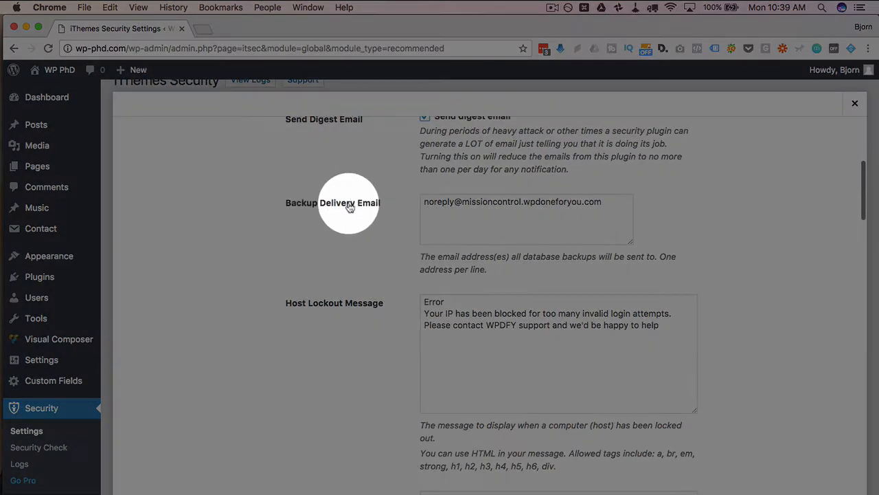
scroll(402, 204, up, 5)
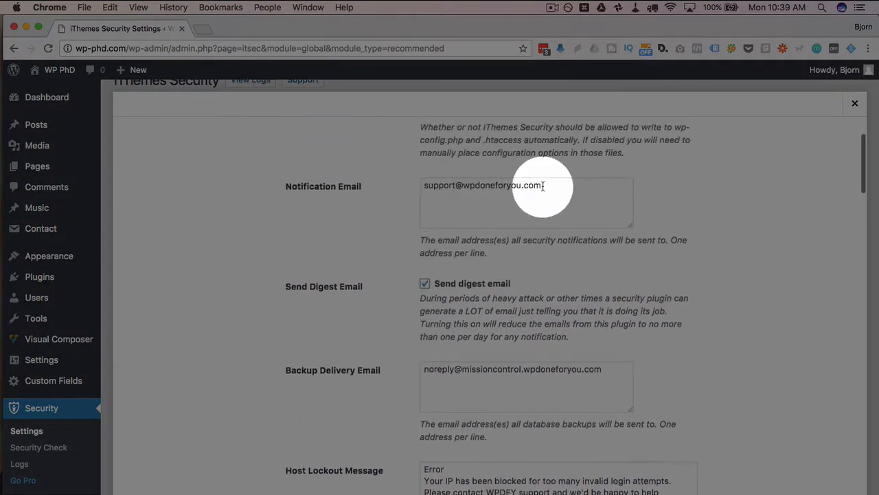
scroll(383, 248, down, 5)
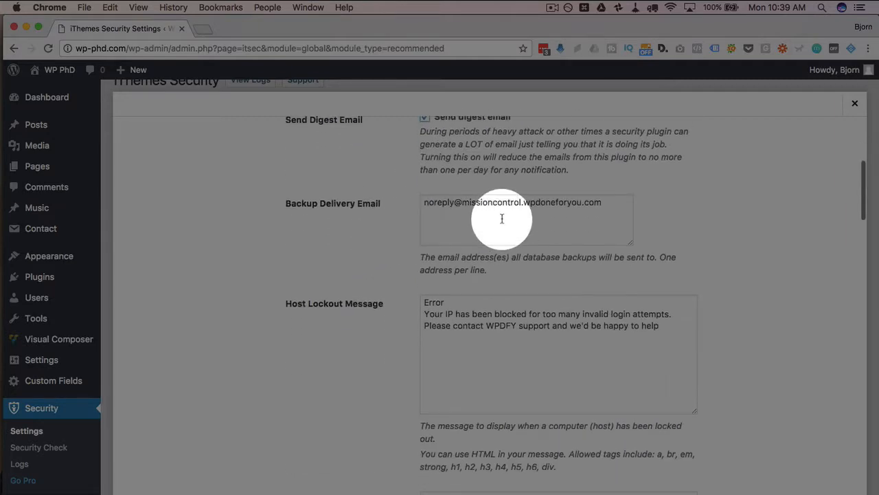
drag(502, 218, 373, 190)
scroll(382, 226, down, 3)
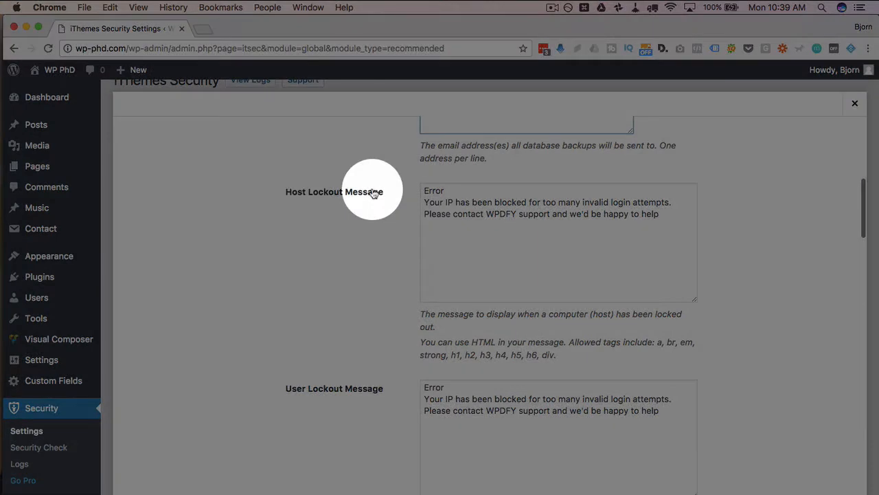
scroll(371, 192, down, 1)
scroll(297, 343, down, 2)
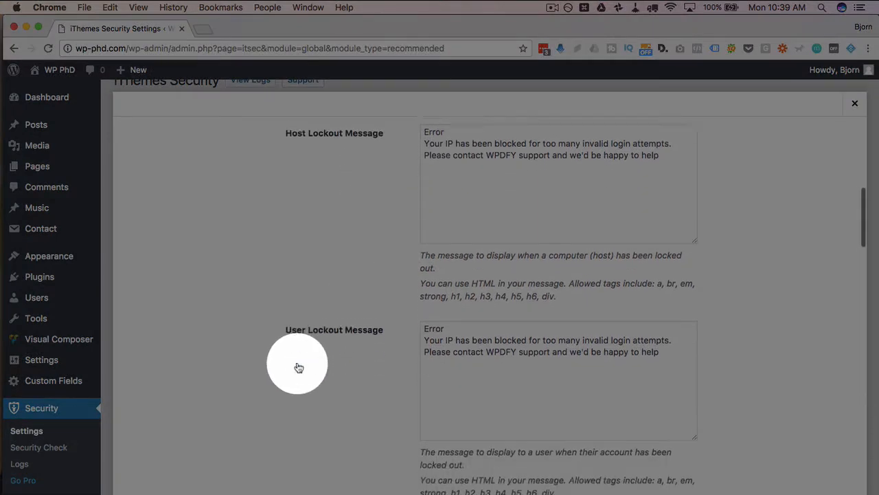
scroll(298, 364, down, 5)
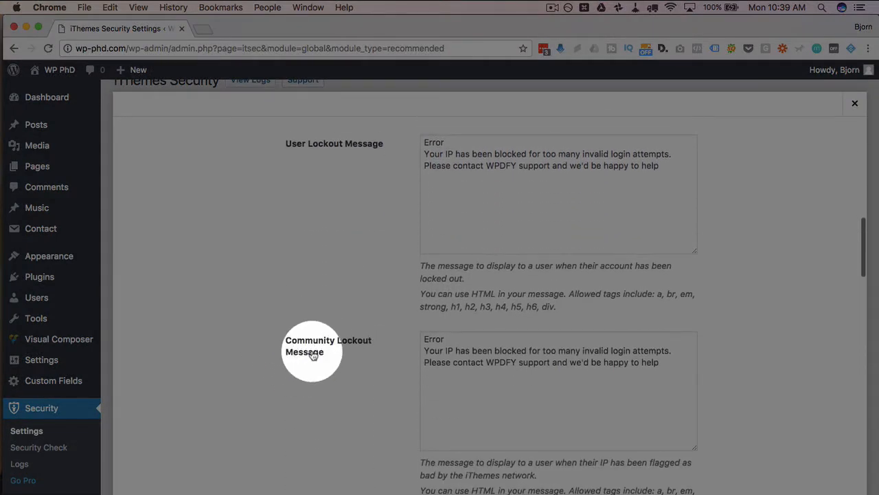
scroll(383, 342, up, 6)
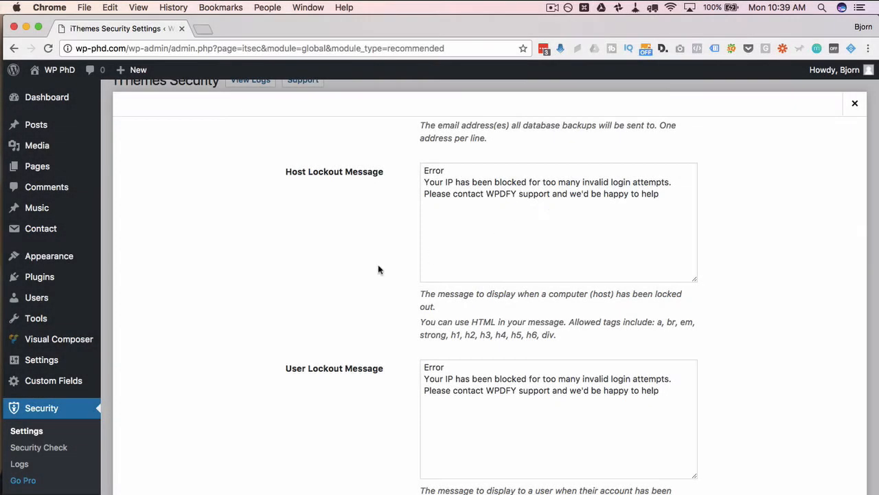
Step: Examine the lockout messages and the Blacklist Repeat Offender, Blacklist Threshold, Blacklist Lookback Period and Lockout Period settings
scroll(378, 270, down, 1)
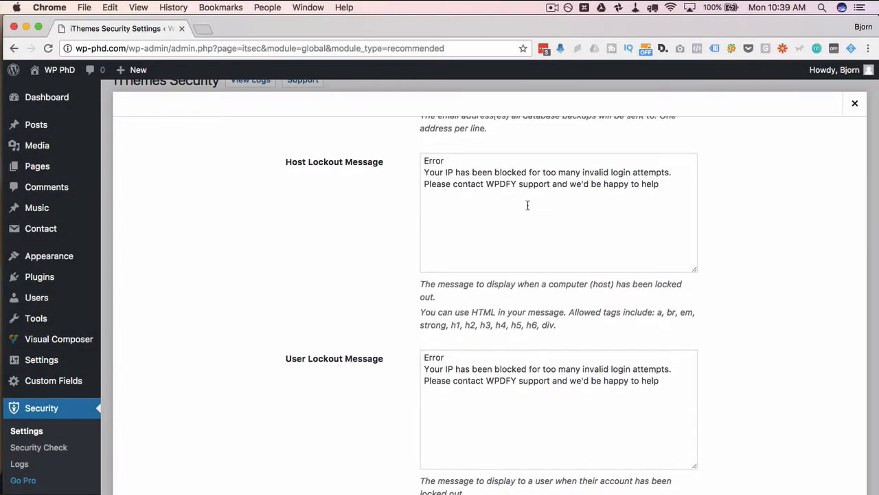
scroll(387, 291, down, 2)
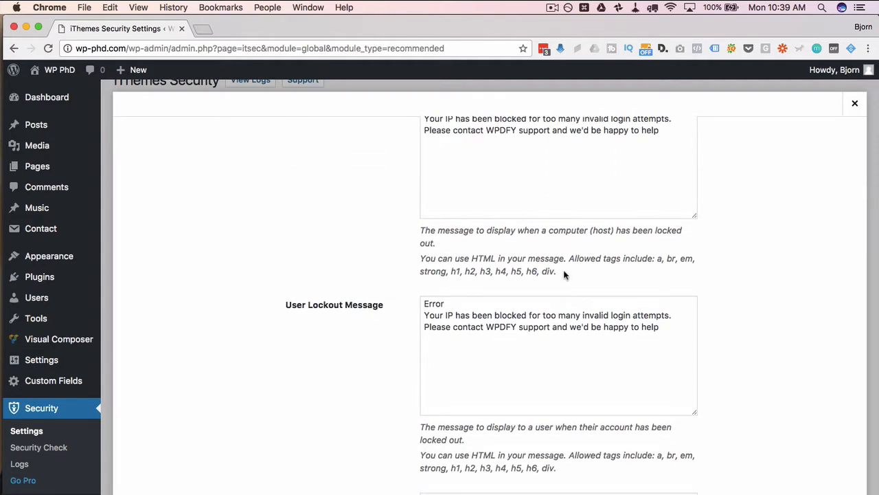
scroll(413, 368, down, 10)
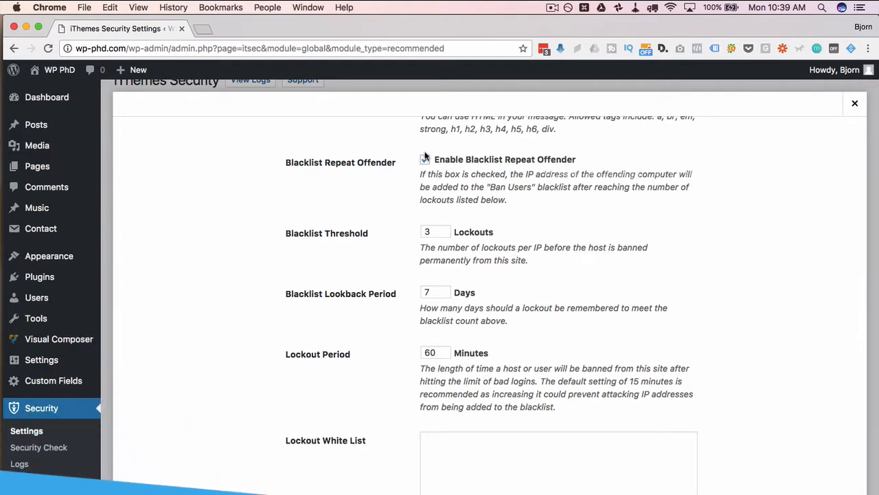
scroll(389, 214, down, 1)
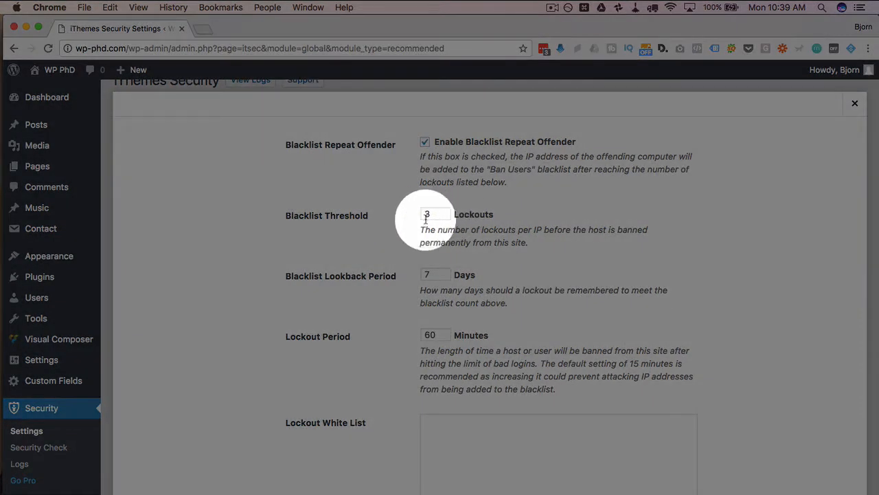
scroll(403, 270, down, 1)
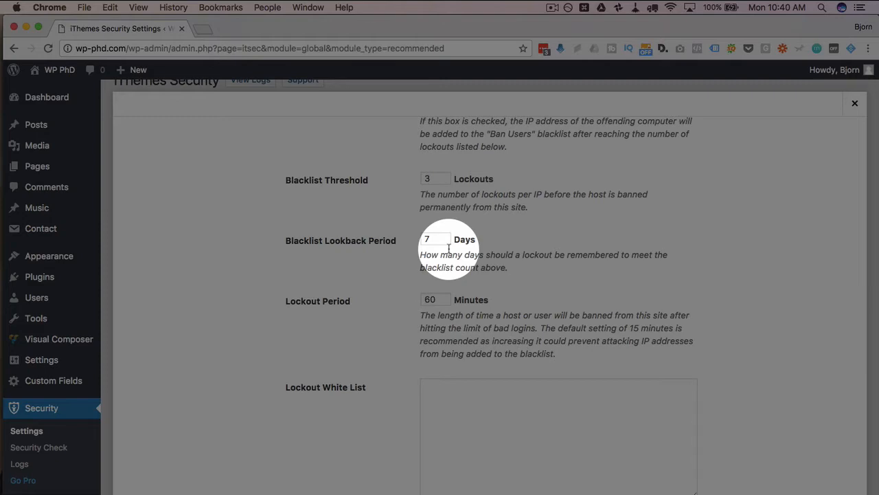
drag(429, 238, 417, 245)
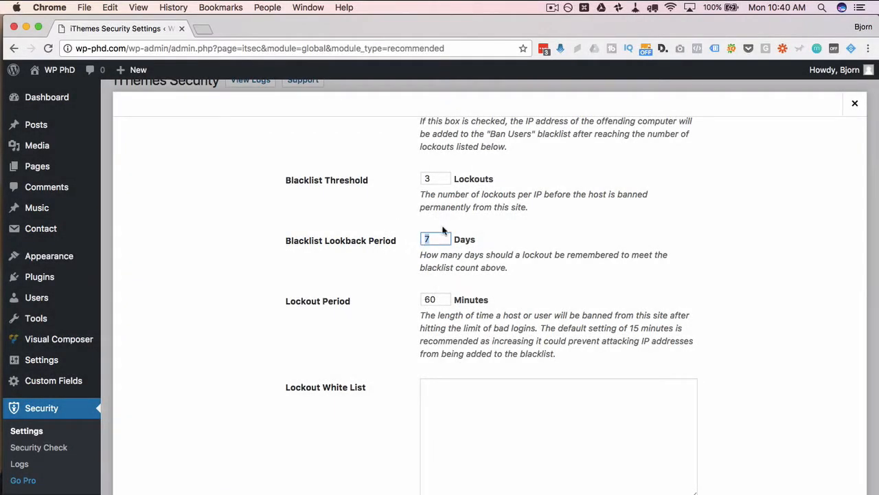
click(439, 251)
scroll(404, 276, down, 2)
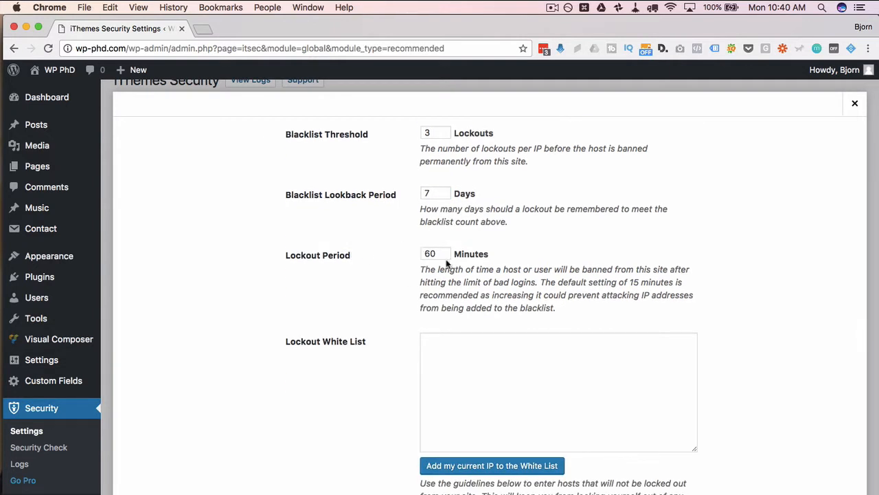
double_click(433, 252)
scroll(403, 265, down, 3)
click(403, 265)
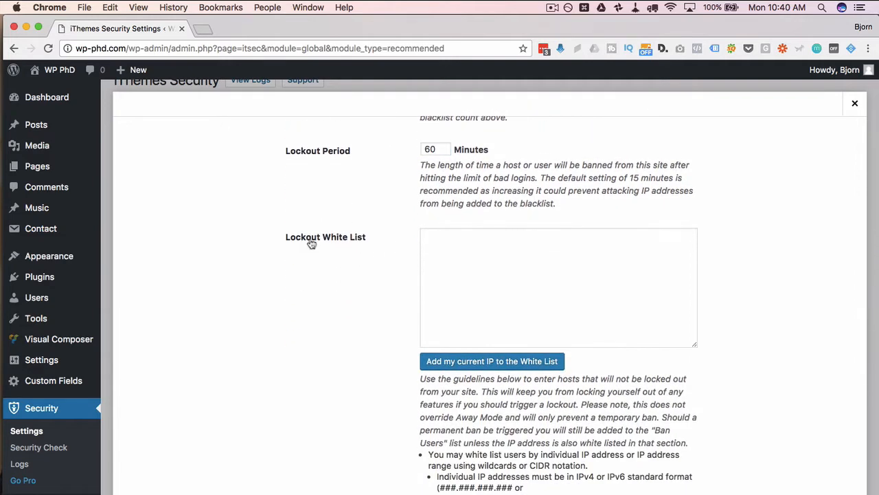
Step: Add the computer's current IP address to the Lockout White List
click(457, 255)
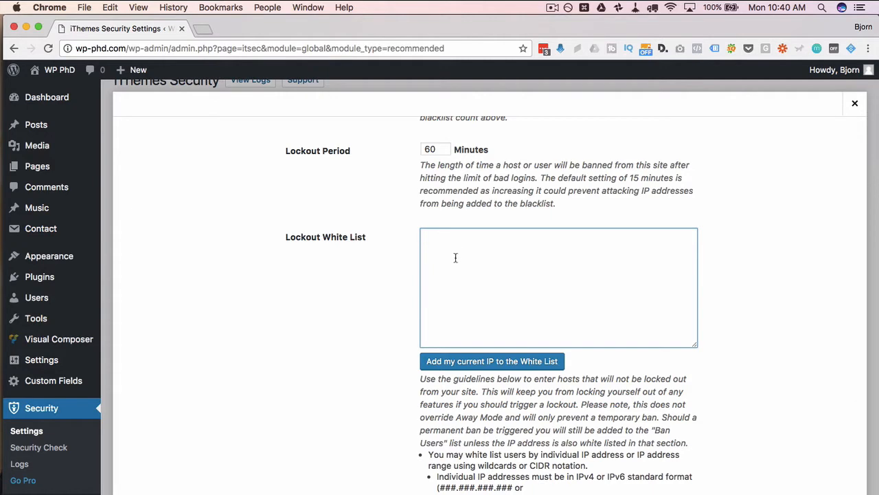
scroll(369, 347, down, 1)
click(487, 326)
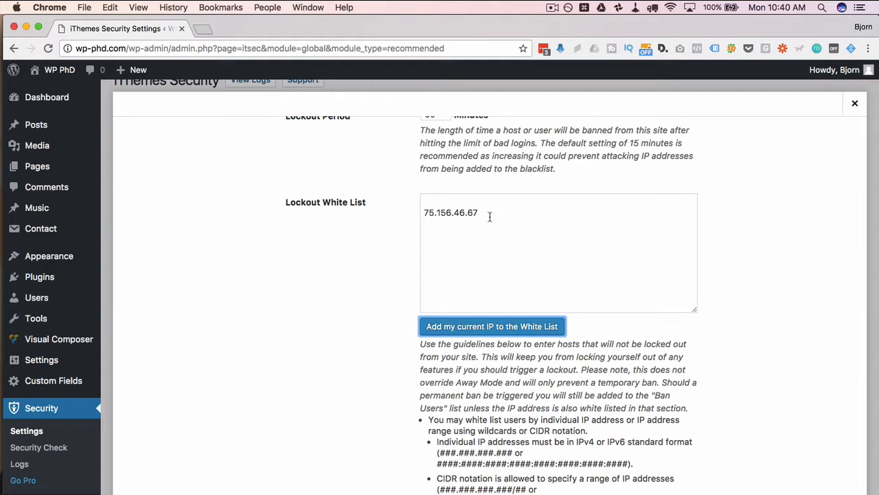
click(490, 217)
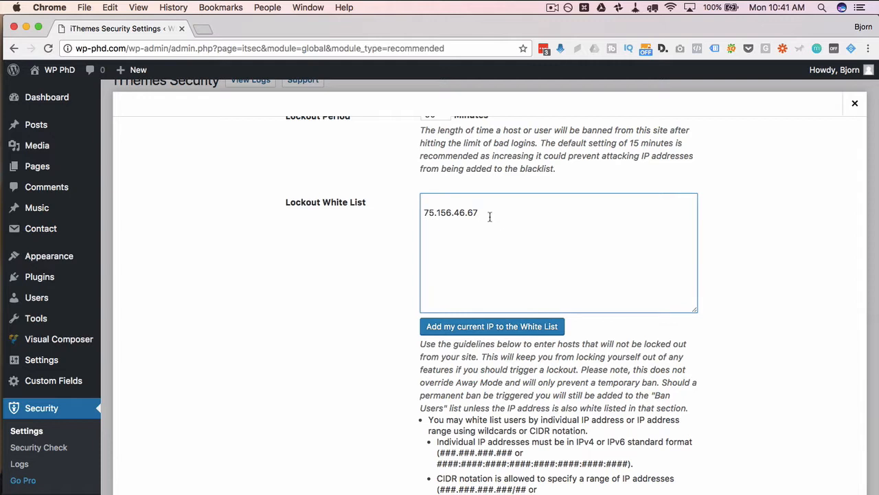
Step: Review the Email Lockout Notifications setting and the Log Type options, keeping Database Only
scroll(489, 217, down, 5)
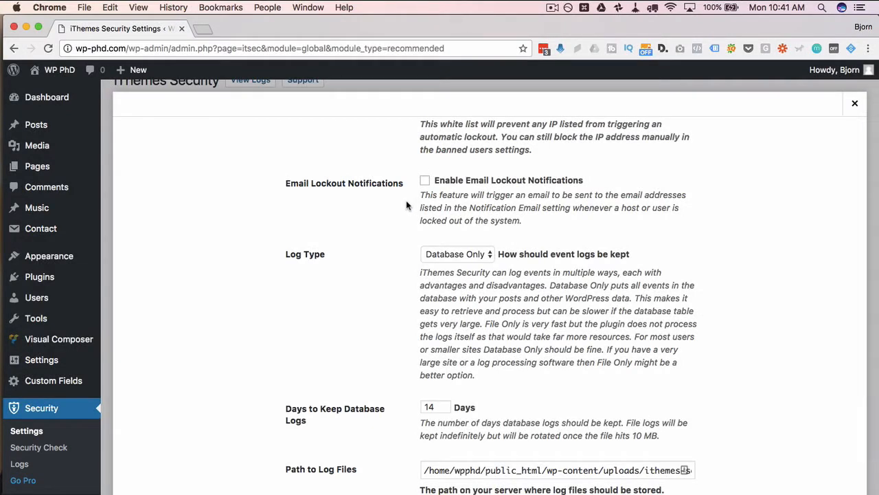
scroll(406, 203, up, 1)
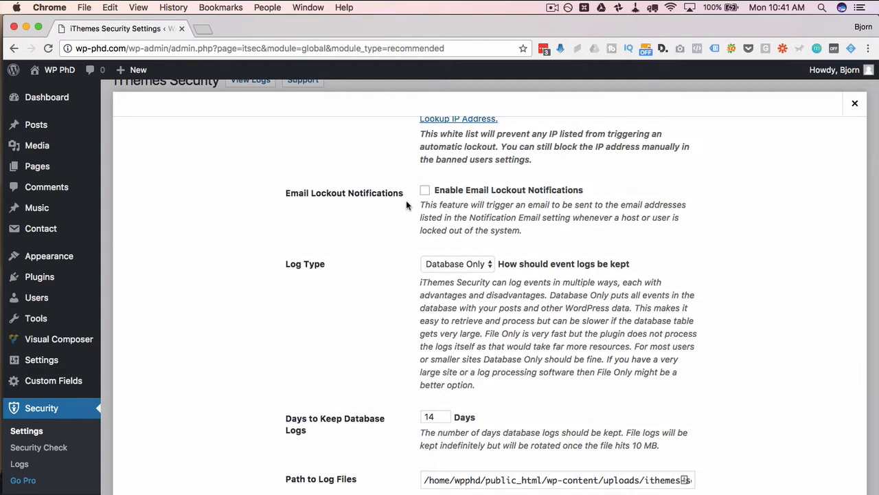
scroll(406, 202, down, 2)
click(453, 213)
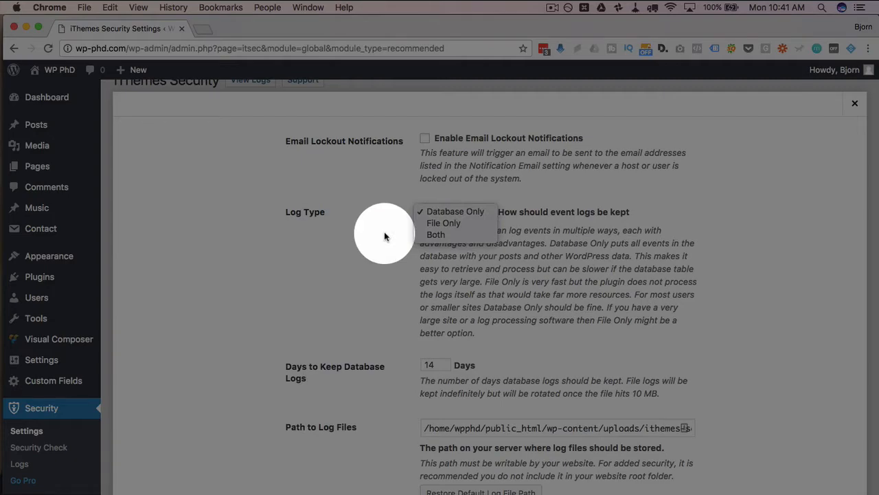
click(426, 212)
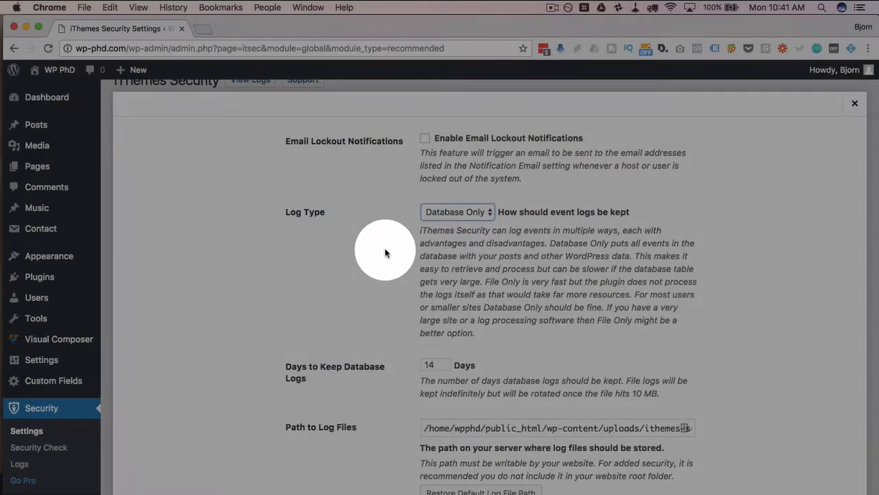
Step: Review the Days to Keep Database Logs setting and its note about file log rotation
scroll(385, 250, down, 4)
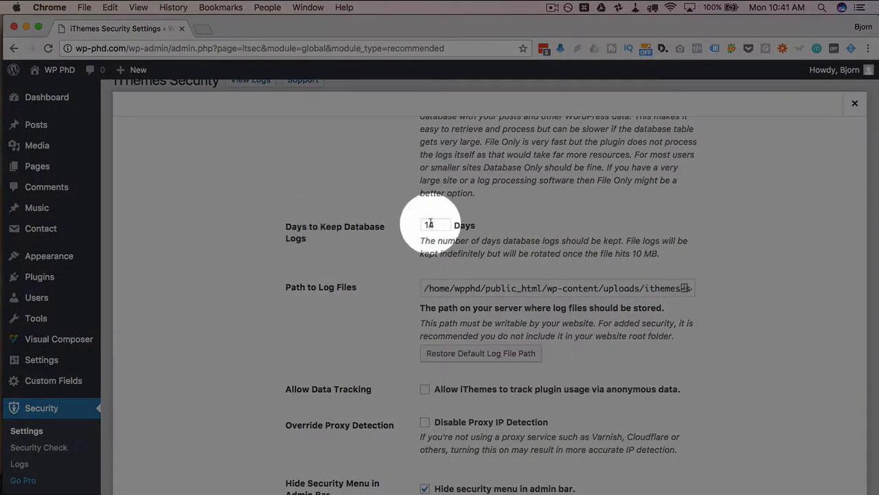
double_click(430, 223)
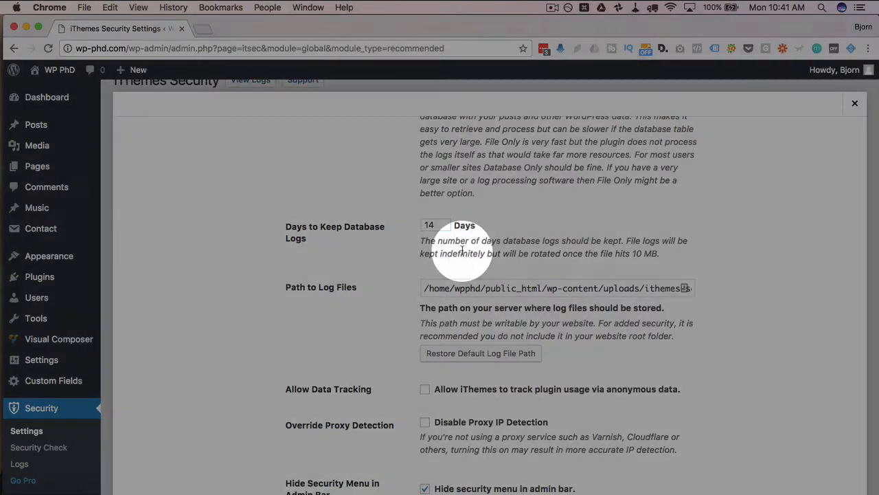
click(437, 241)
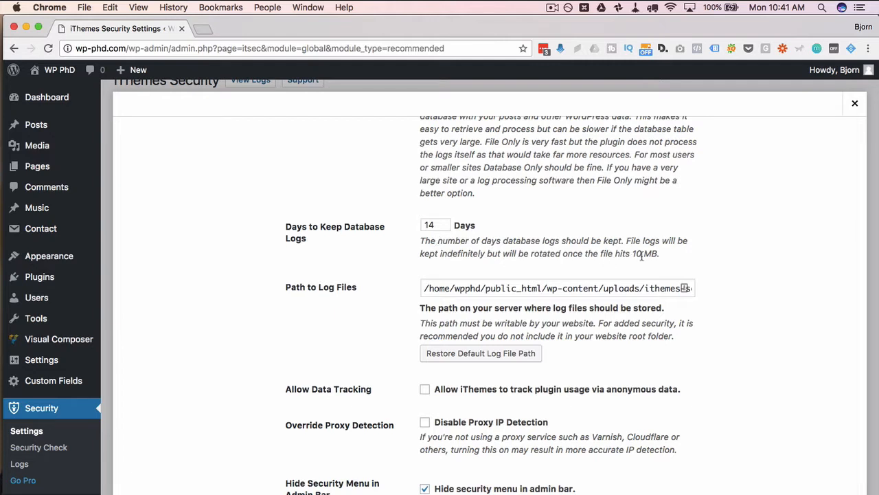
drag(658, 253, 632, 253)
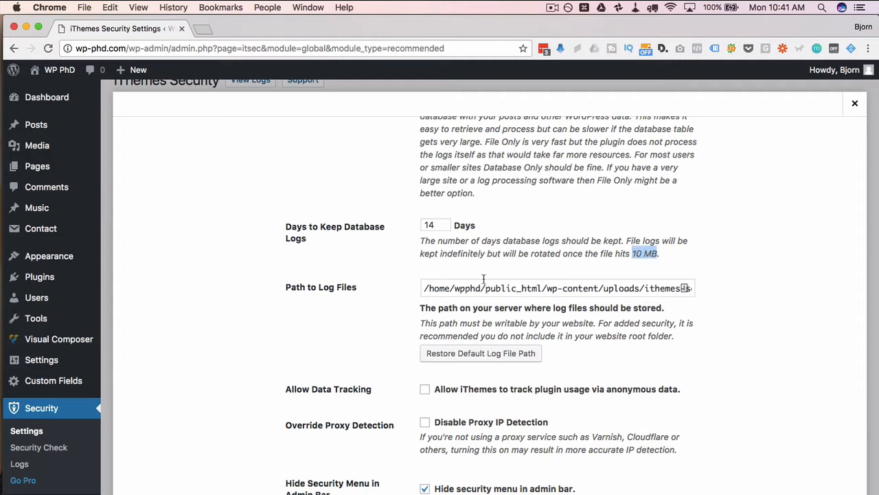
double_click(440, 226)
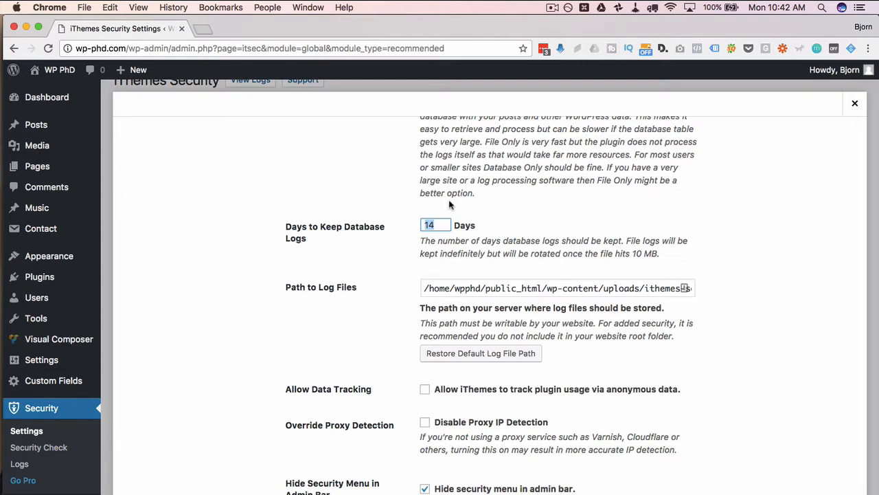
Step: Switch the Log Type to File Only, check the log retention days, and return it to Database Only
scroll(416, 235, up, 5)
click(453, 219)
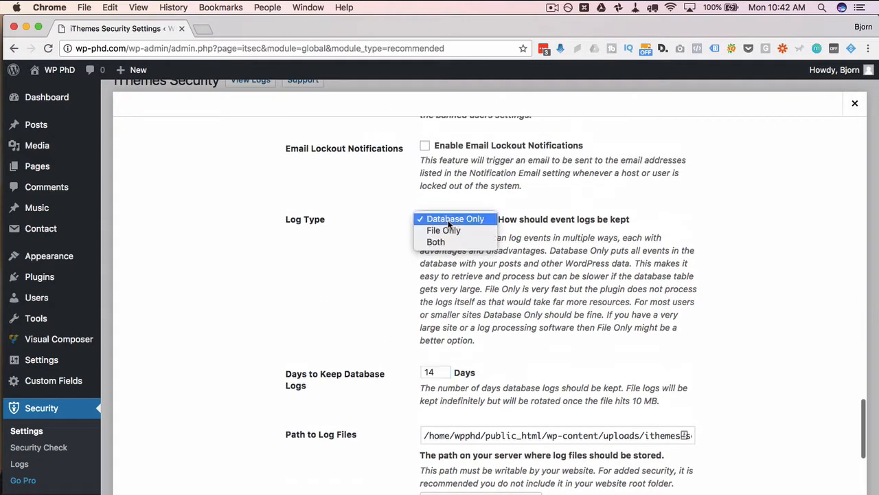
click(443, 230)
scroll(405, 261, down, 3)
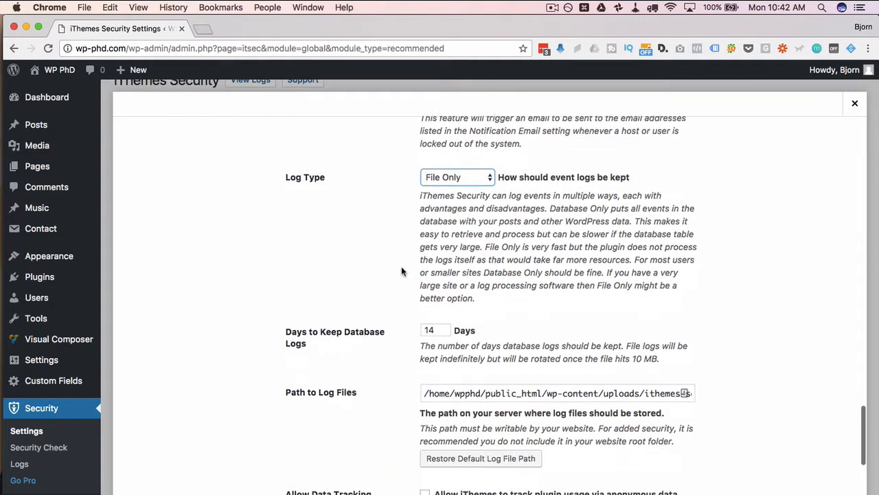
double_click(428, 290)
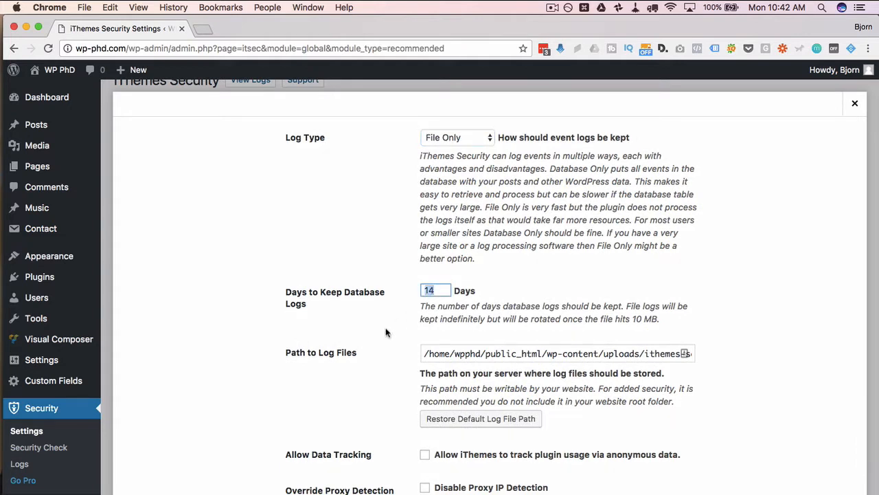
click(473, 137)
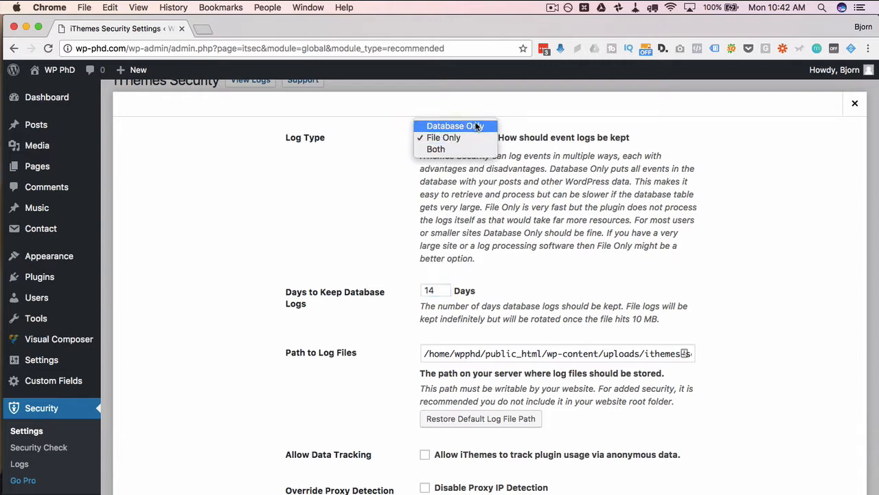
click(477, 125)
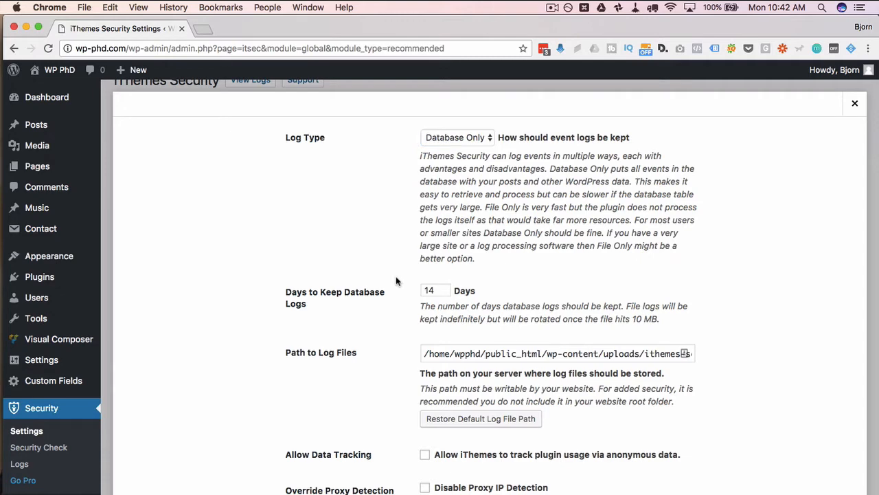
Step: Examine the full server path in the Path to Log Files setting
scroll(395, 281, down, 1)
scroll(395, 281, up, 2)
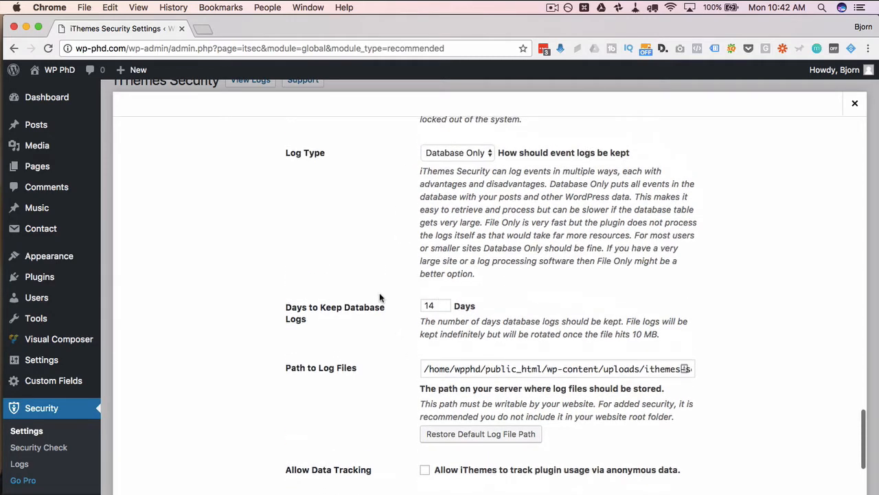
scroll(380, 296, down, 3)
click(425, 262)
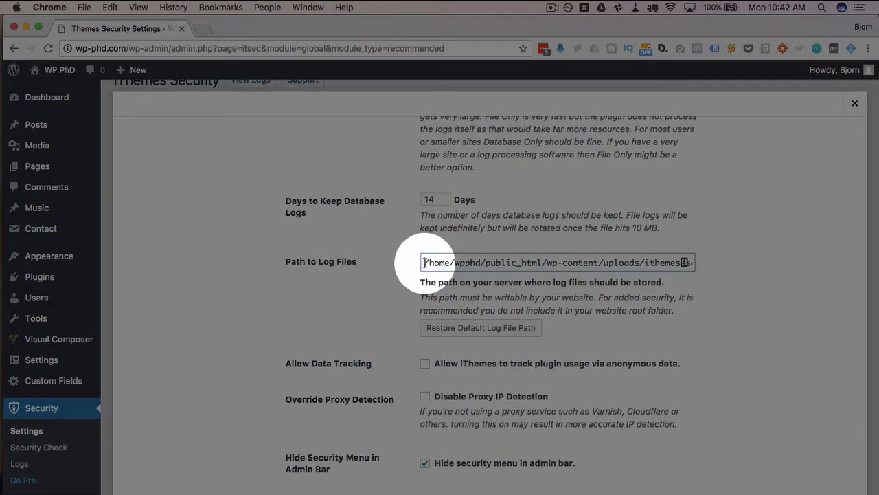
drag(424, 263, 756, 265)
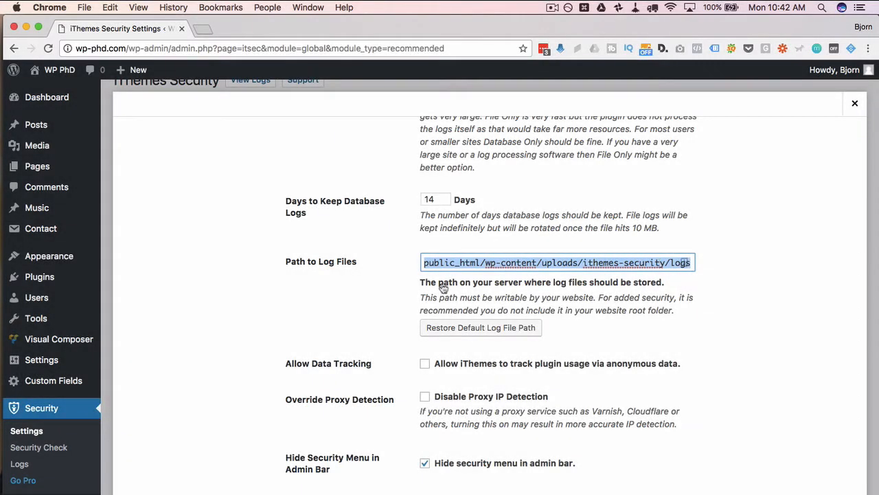
scroll(402, 299, down, 3)
click(689, 172)
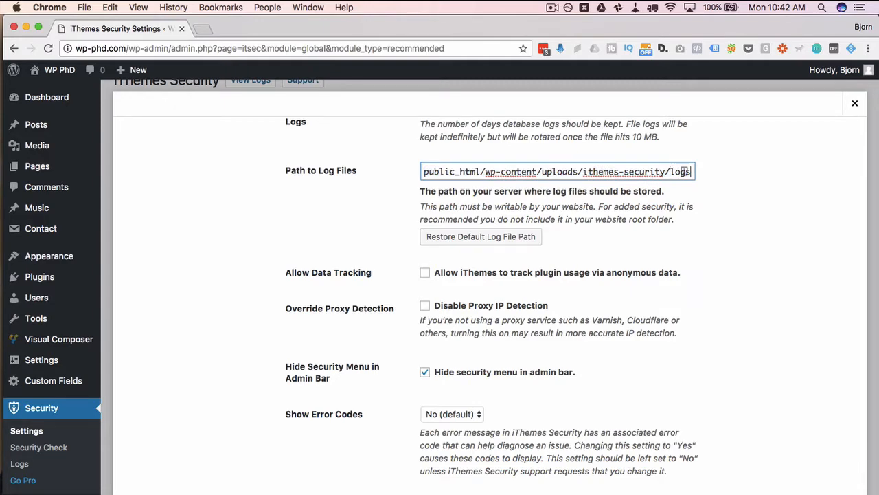
Step: Try shortening the log file path to /home/wpphd/public_html/logs and restore the default log file path
scroll(581, 182, up, 1)
drag(581, 176, 663, 176)
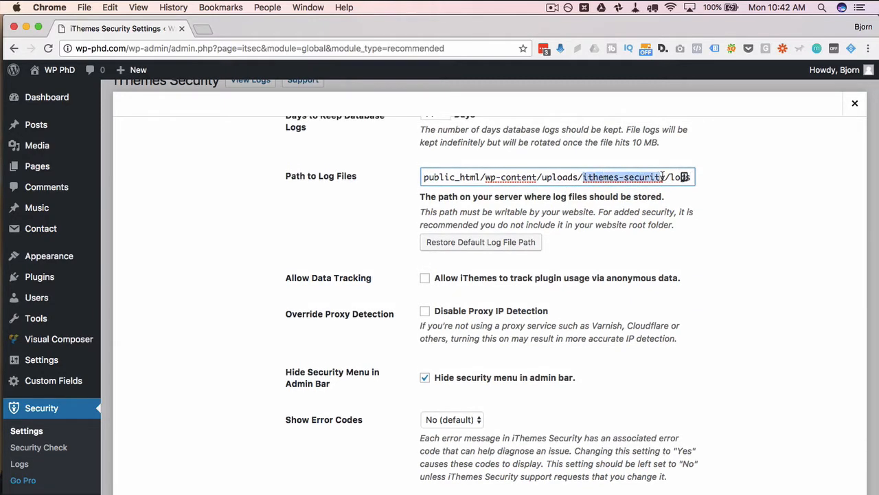
key(BackSpace)
key(BackSpace)
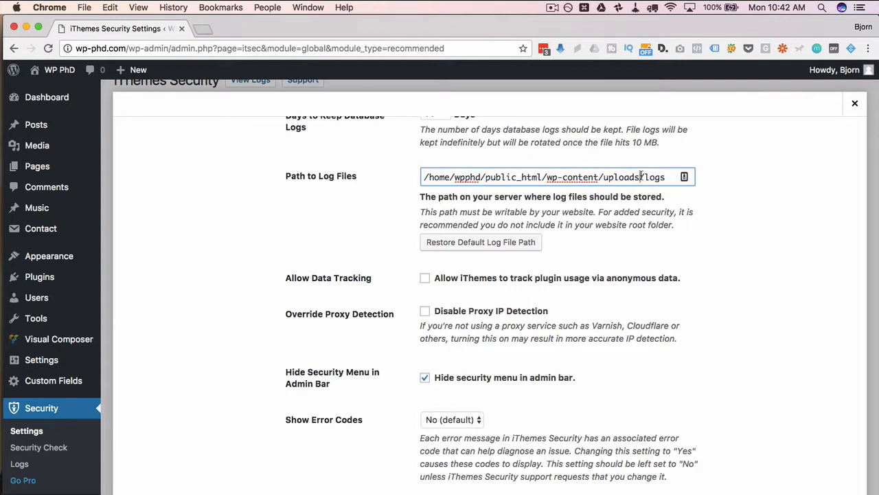
drag(645, 176, 669, 177)
click(669, 177)
drag(640, 178, 546, 179)
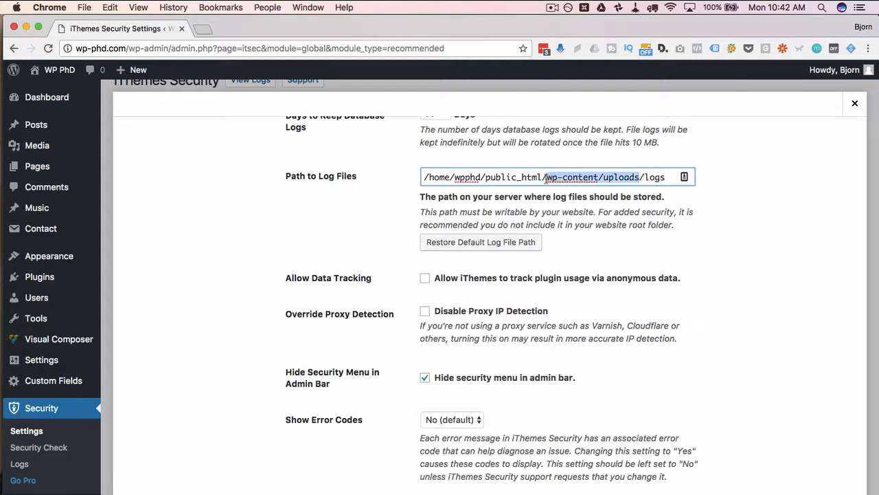
key(BackSpace)
key(BackSpace)
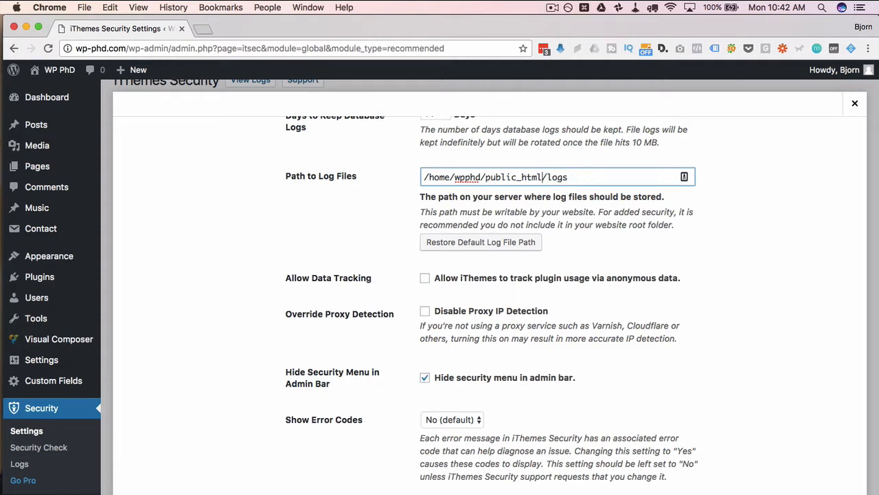
click(552, 176)
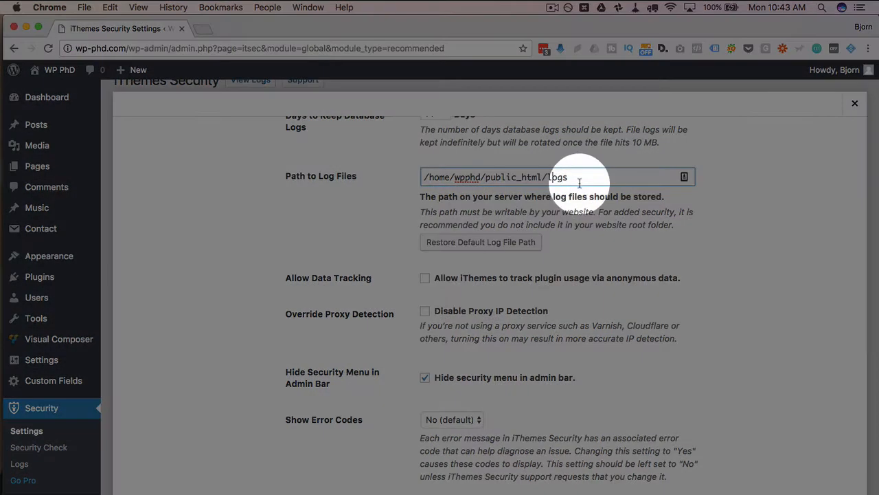
click(465, 245)
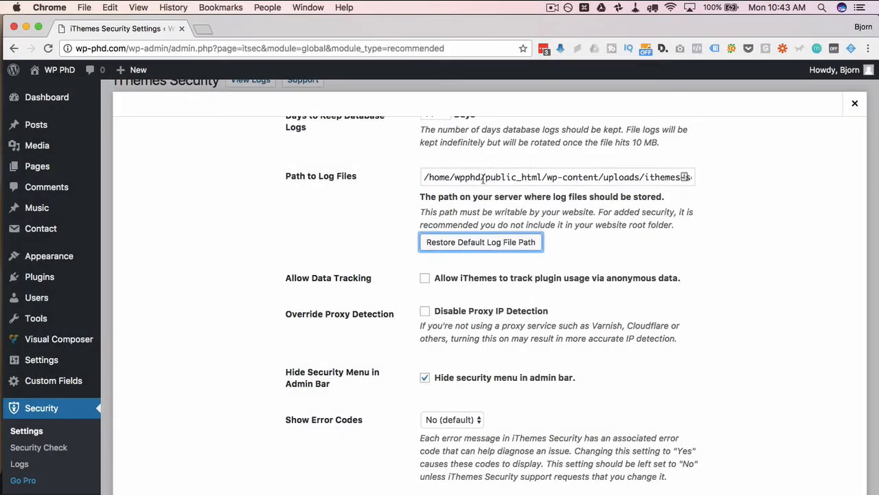
Step: Check the full Path to Log Files and the Allow Data Tracking option below it
click(490, 170)
drag(490, 170, 710, 177)
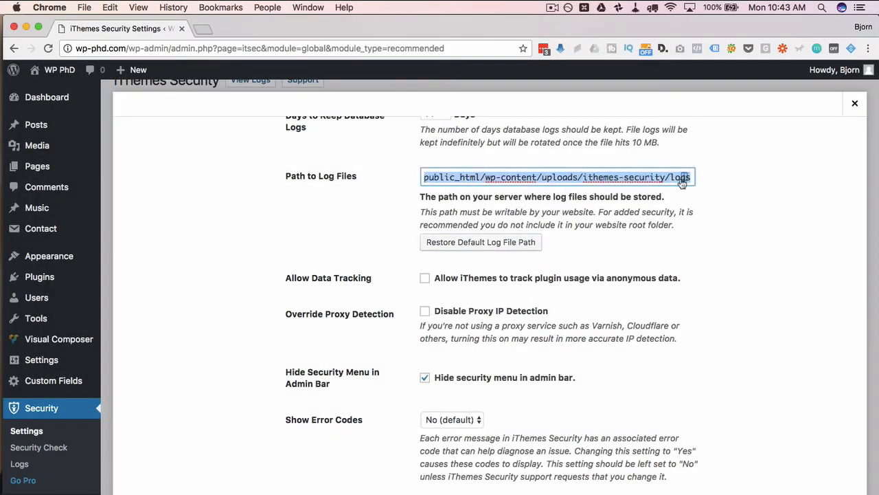
click(336, 220)
scroll(428, 276, down, 1)
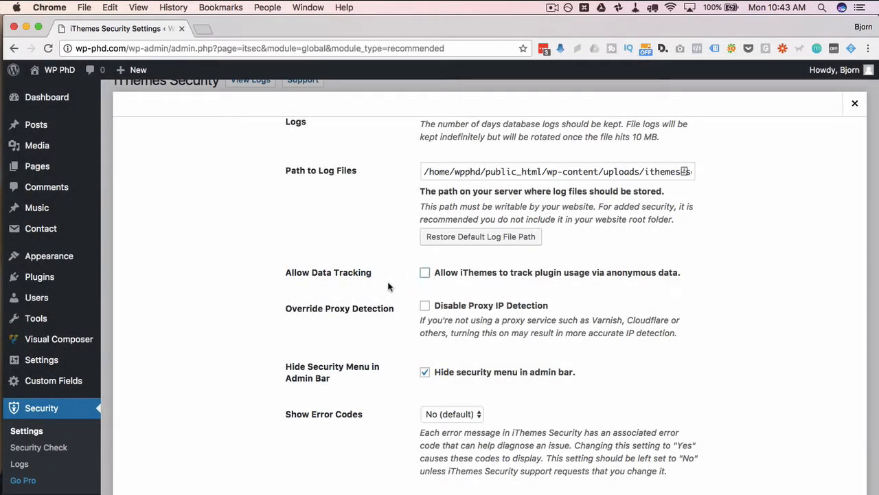
scroll(426, 309, up, 1)
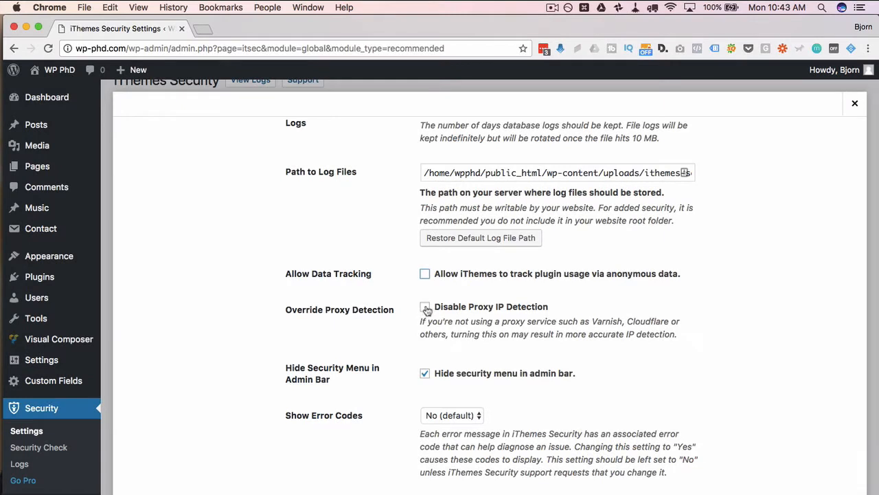
Step: Turn off hiding the security menu in the admin bar, keep Show Error Codes at No (default), and save the global settings
click(425, 307)
scroll(386, 438, down, 1)
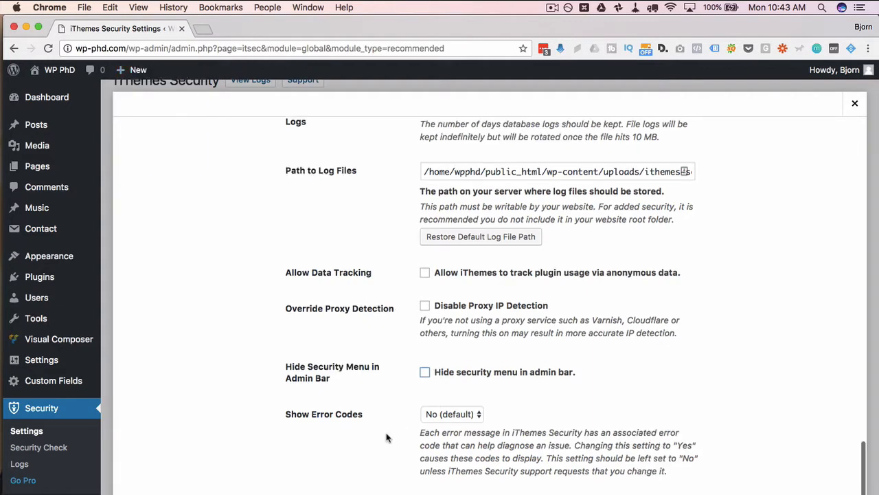
scroll(387, 438, up, 1)
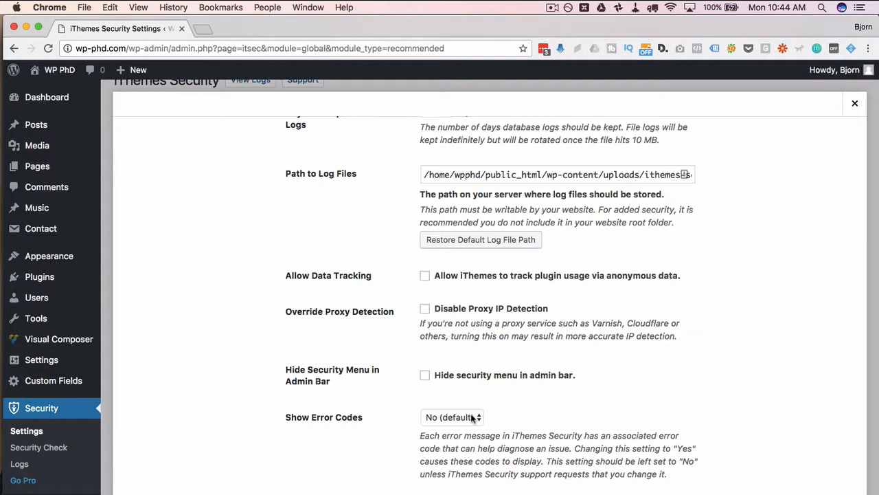
click(472, 417)
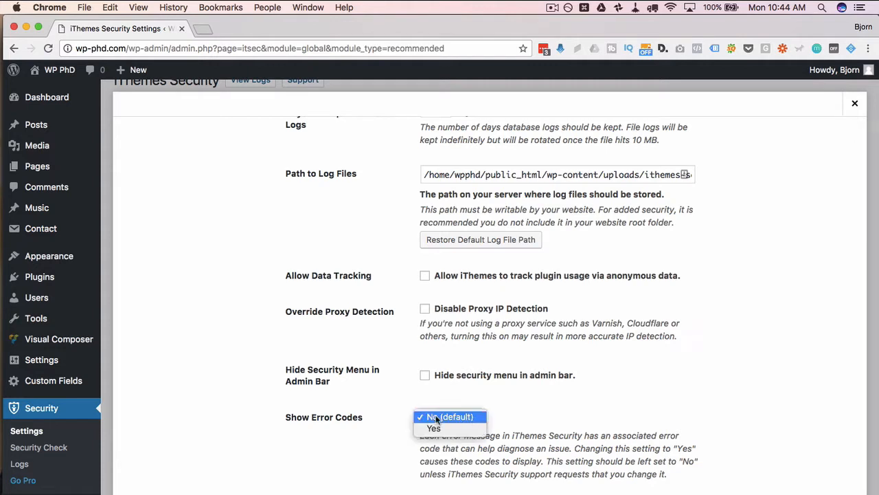
click(456, 417)
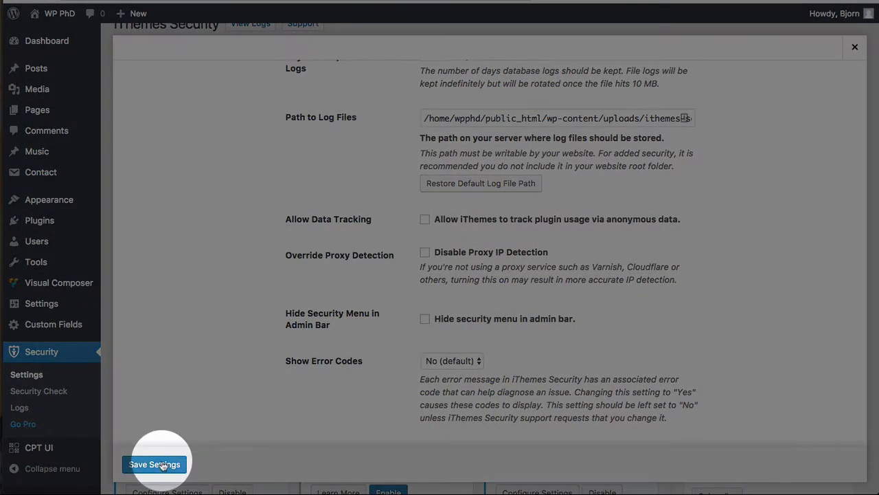
click(151, 466)
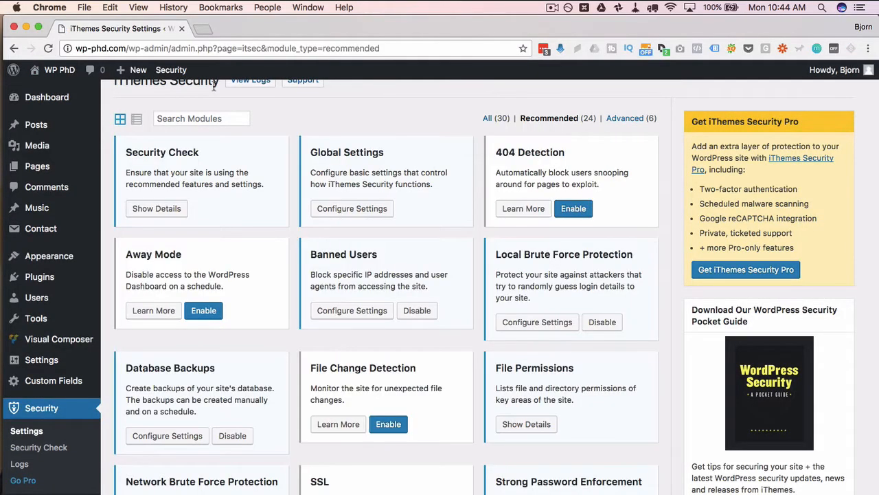
Step: Re-enable Hide security menu in admin bar in Global Settings, save the settings, and reload the page
mouse_move(157, 71)
click(350, 210)
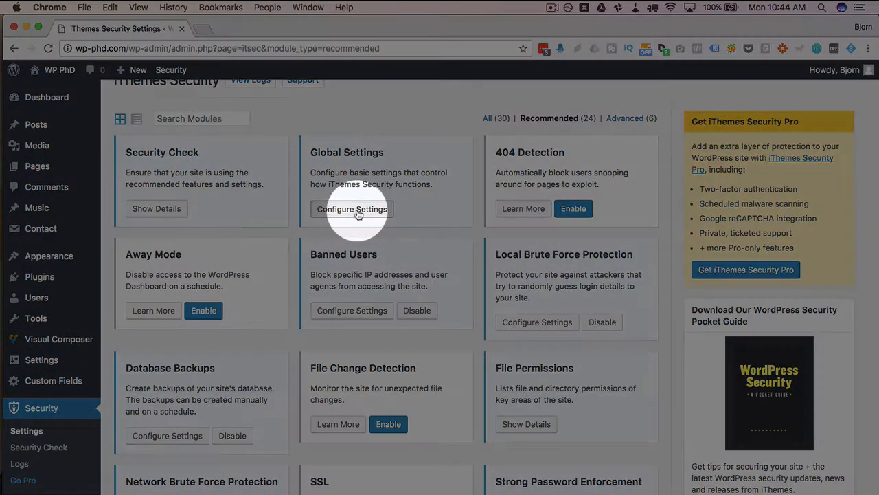
scroll(274, 235, down, 15)
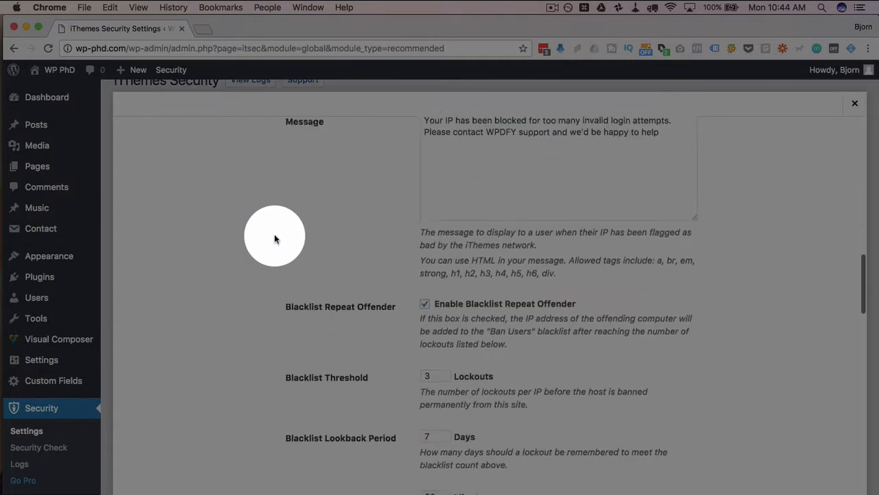
scroll(274, 235, down, 5)
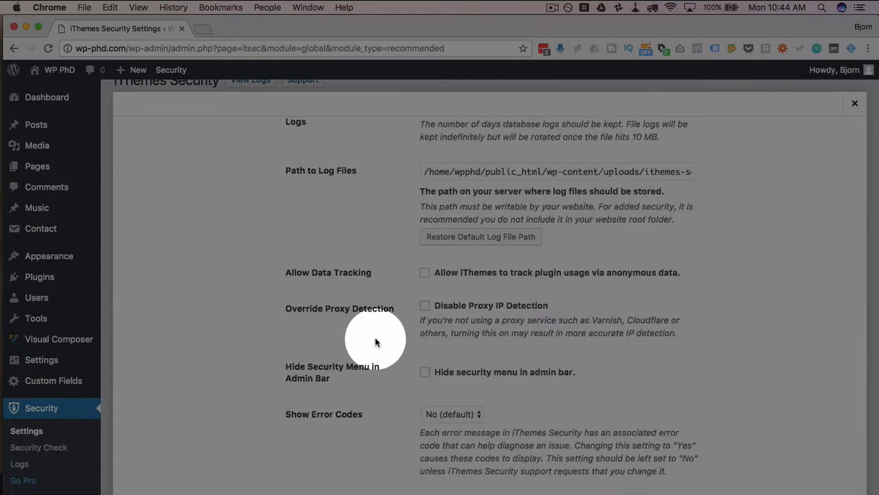
click(425, 372)
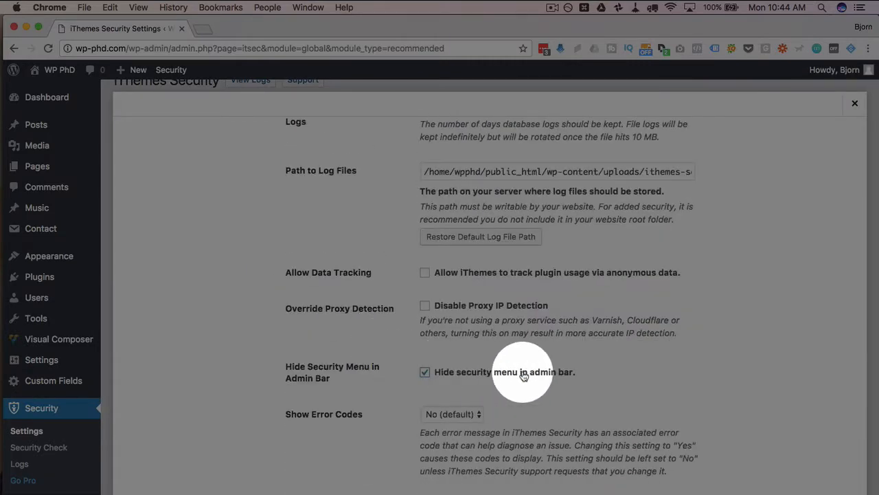
click(158, 494)
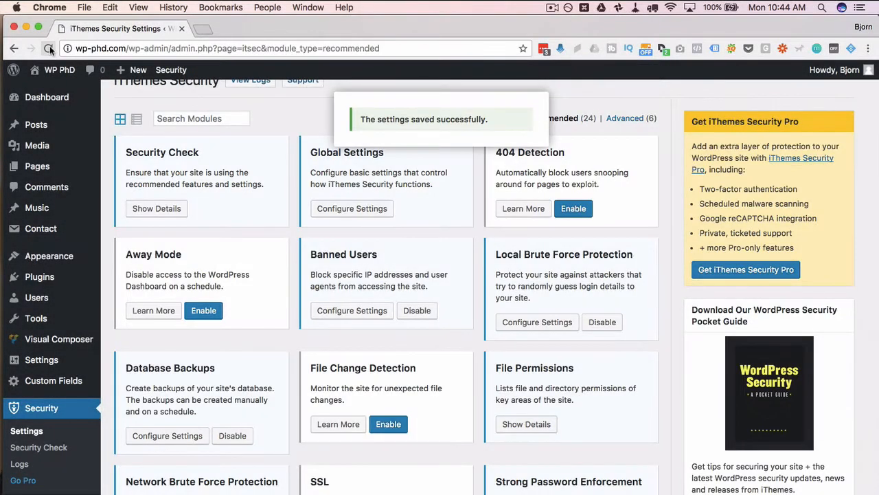
click(49, 45)
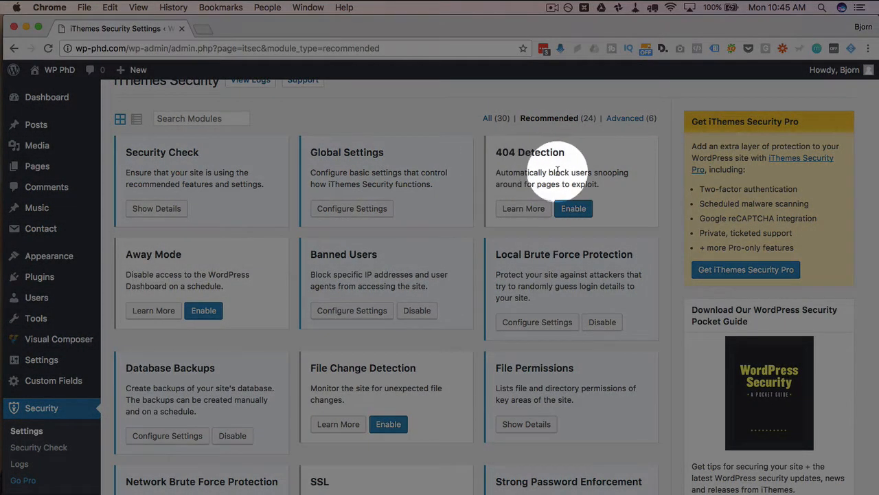
Step: Enable the 404 Detection module and open its settings
click(573, 209)
click(516, 209)
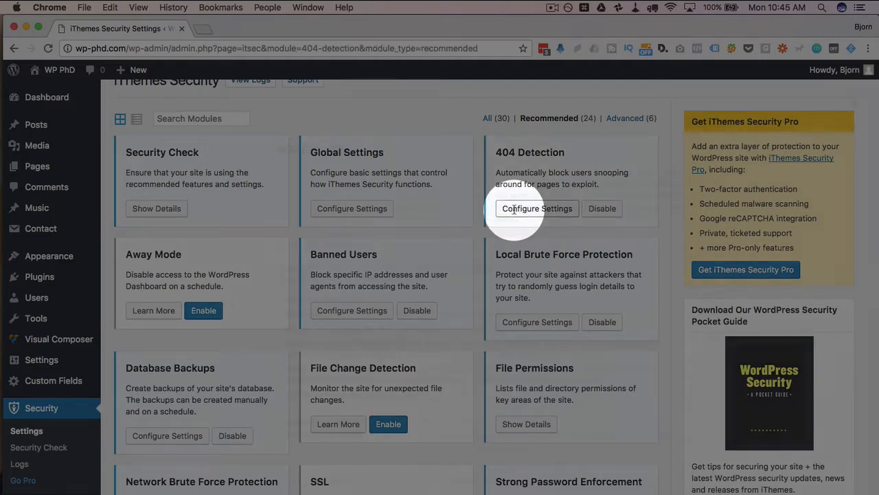
scroll(273, 214, down, 2)
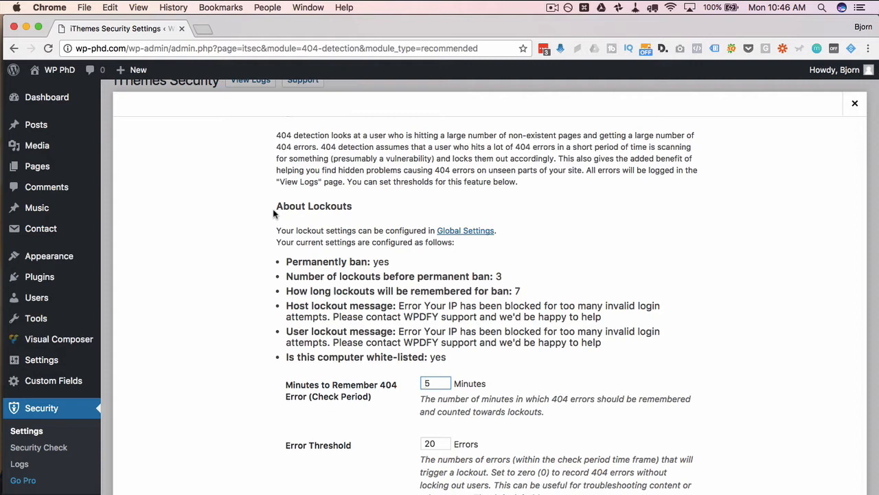
Step: Review the About Lockouts summary in the 404 Detection settings, from permanent ban to the computer's white-list status
scroll(273, 213, down, 4)
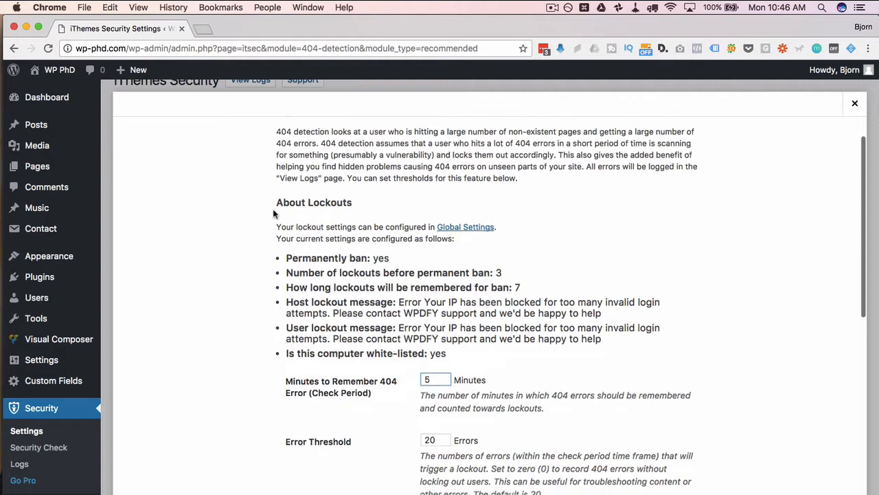
scroll(273, 213, up, 5)
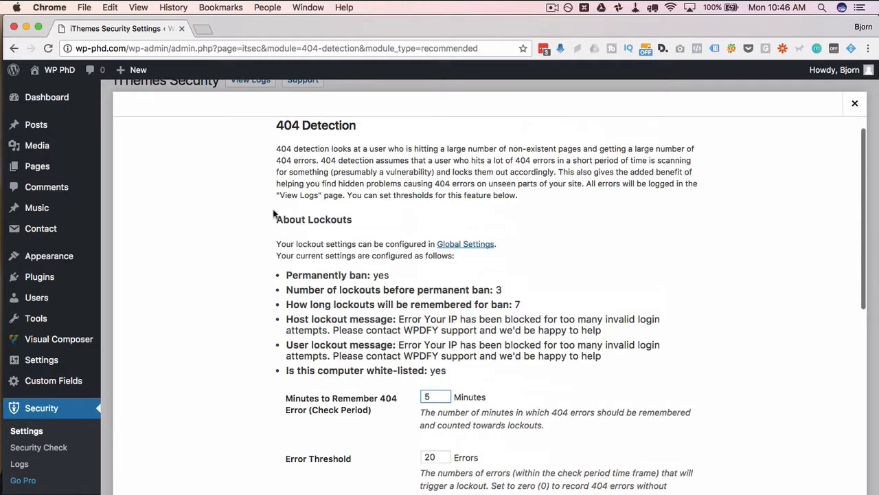
scroll(273, 213, down, 4)
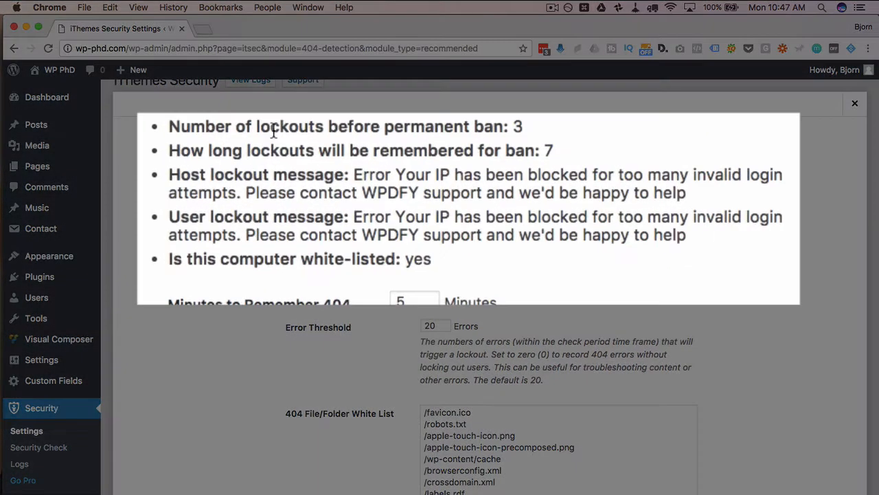
drag(169, 126, 453, 256)
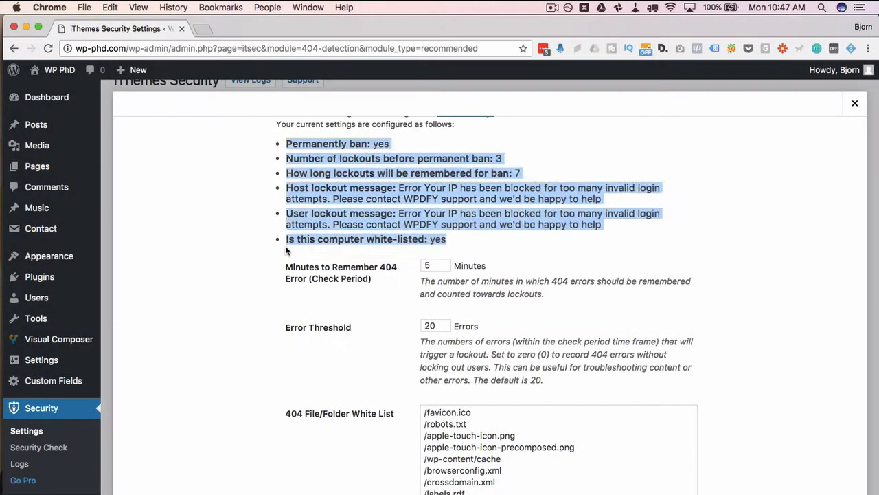
click(285, 245)
scroll(285, 245, down, 2)
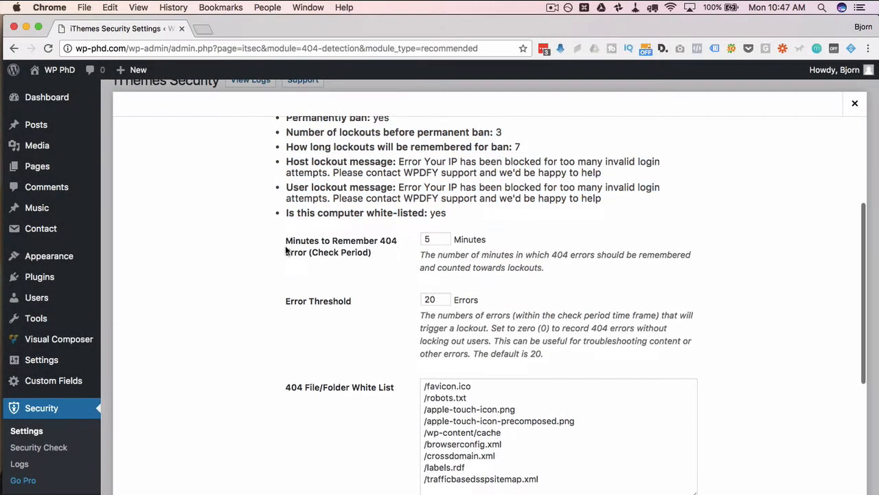
Step: Examine the Minutes to Remember 404 Error and Error Threshold settings and their descriptions
scroll(285, 248, down, 1)
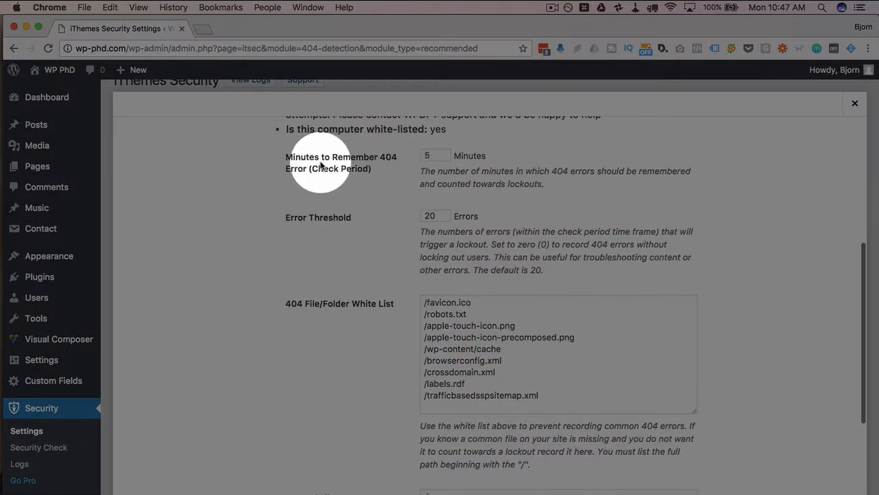
double_click(426, 157)
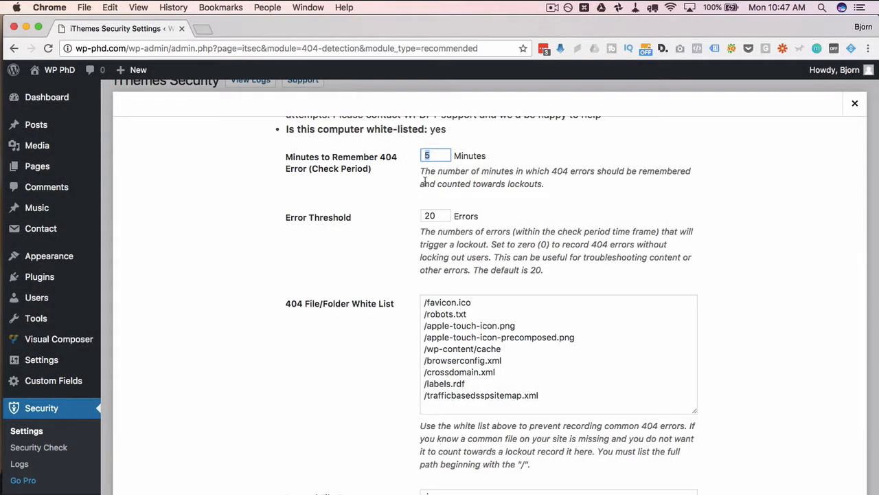
click(429, 181)
double_click(434, 157)
click(426, 154)
scroll(384, 204, down, 2)
drag(294, 176, 431, 174)
double_click(432, 175)
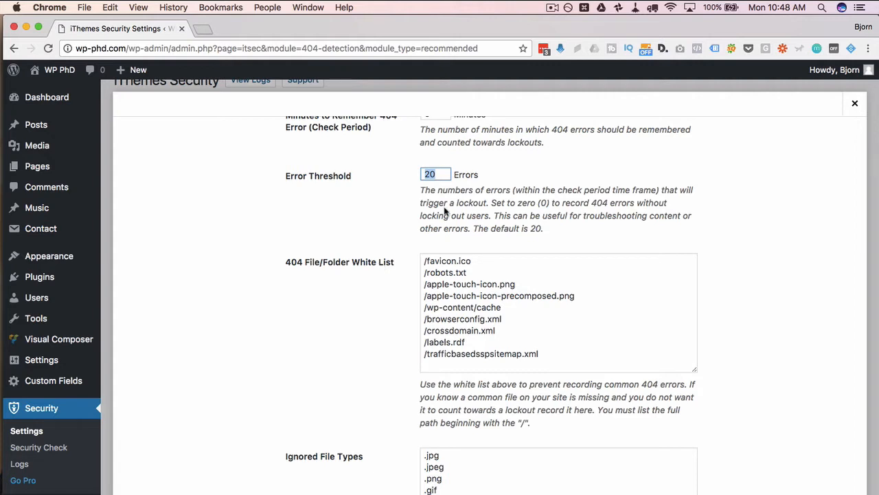
Step: Review the file and folder entries in the 404 File/Folder White List, including the apple-touch icons and cache path
scroll(412, 226, down, 2)
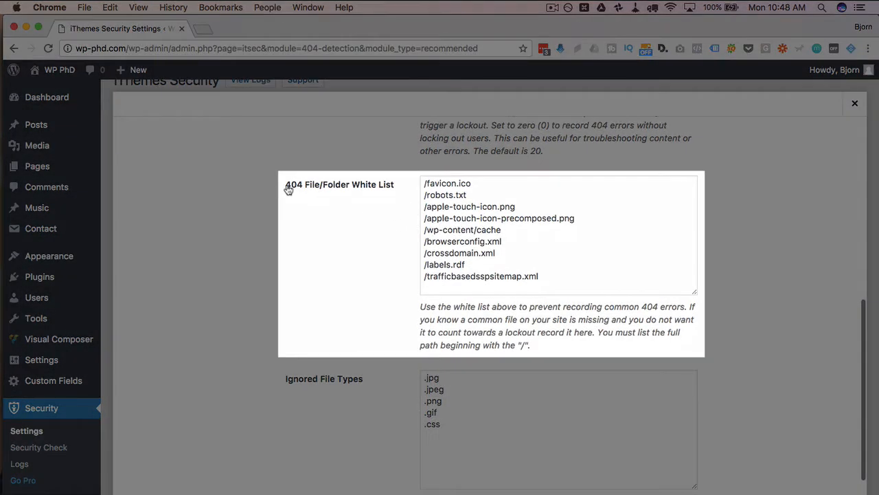
drag(286, 186, 374, 187)
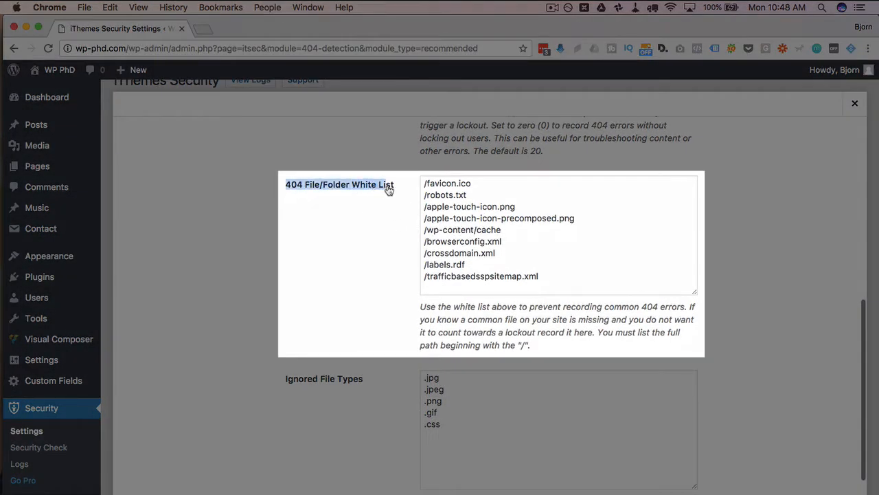
click(410, 198)
scroll(410, 198, down, 1)
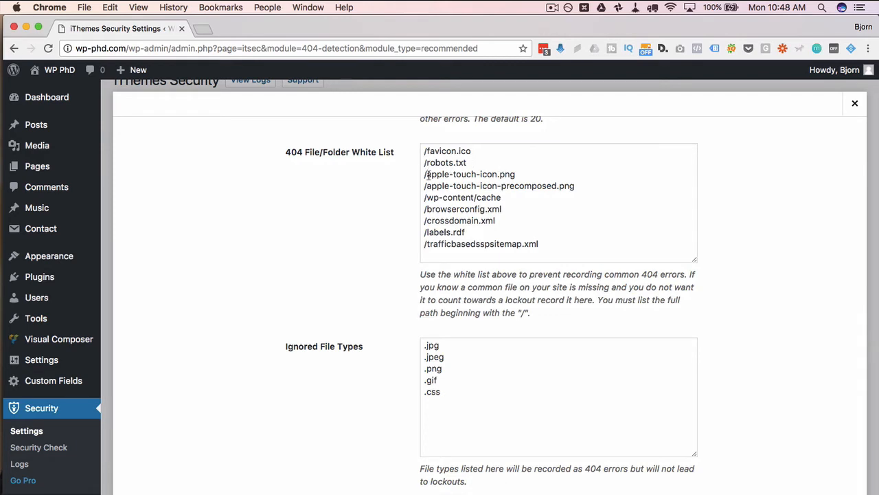
drag(587, 186, 404, 174)
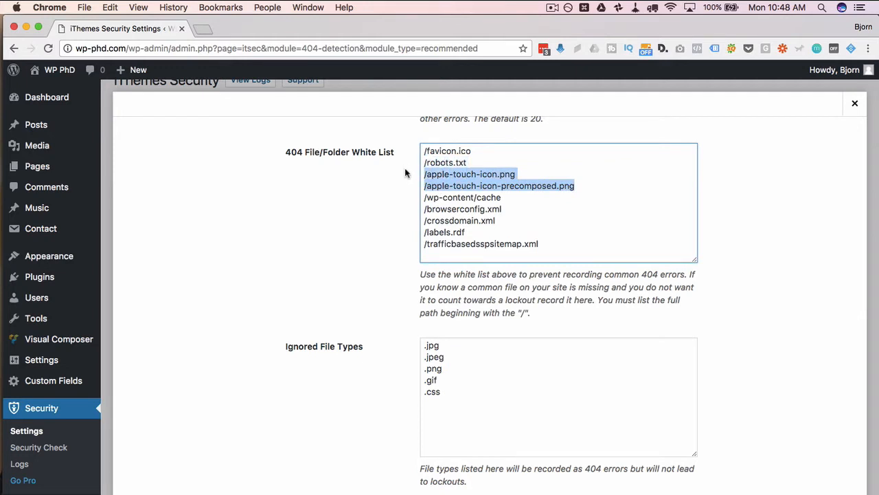
click(519, 215)
drag(562, 240, 426, 196)
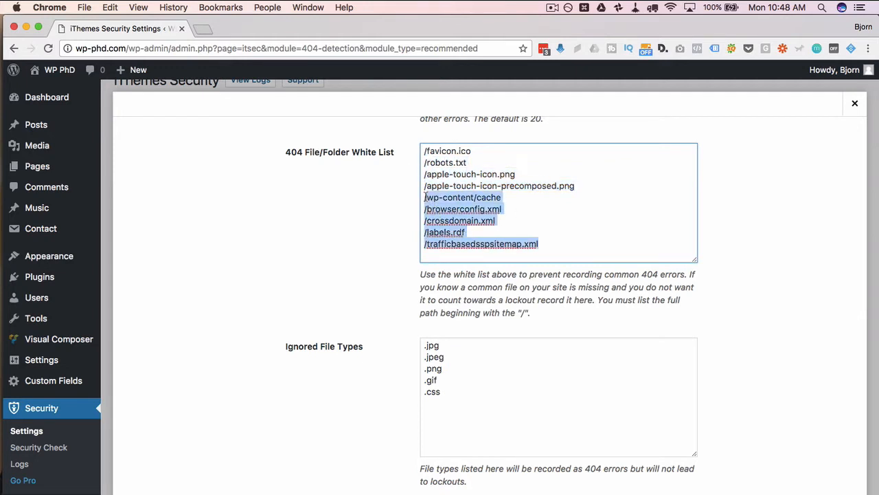
click(554, 221)
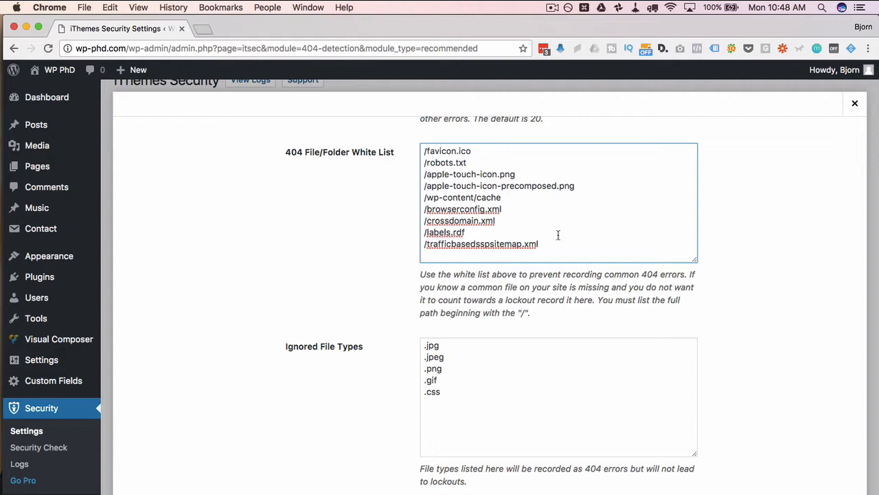
drag(558, 246, 405, 154)
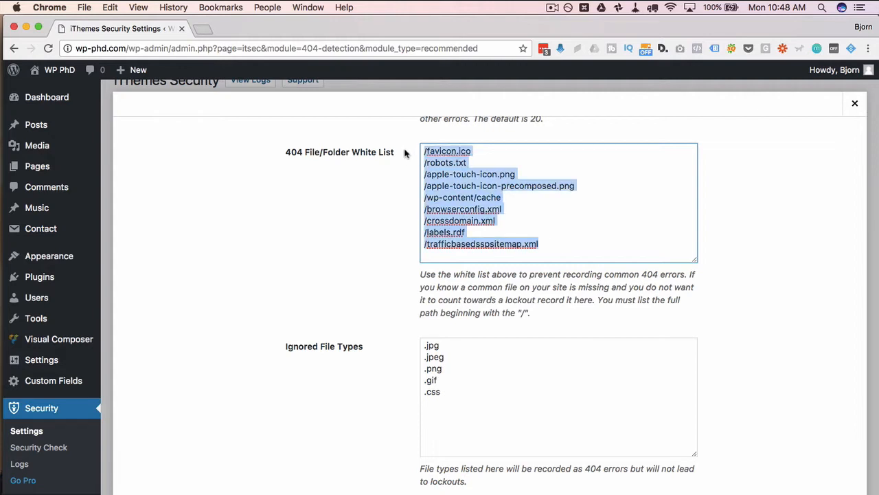
click(460, 183)
scroll(409, 260, down, 1)
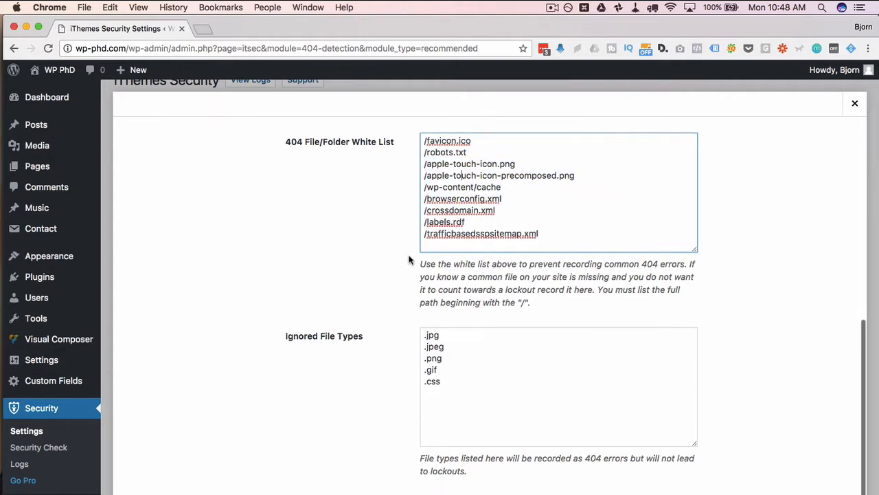
Step: Check the Ignored File Types list and save the 404 Detection settings
click(409, 260)
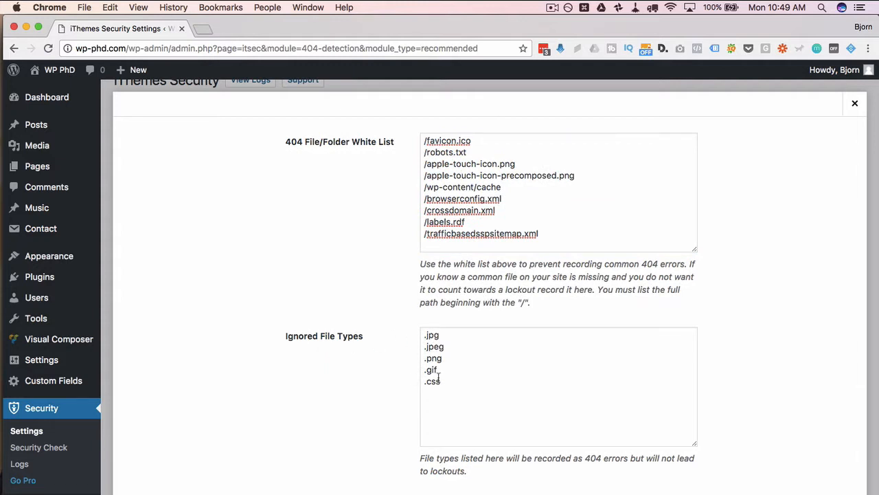
drag(449, 386, 412, 383)
click(469, 389)
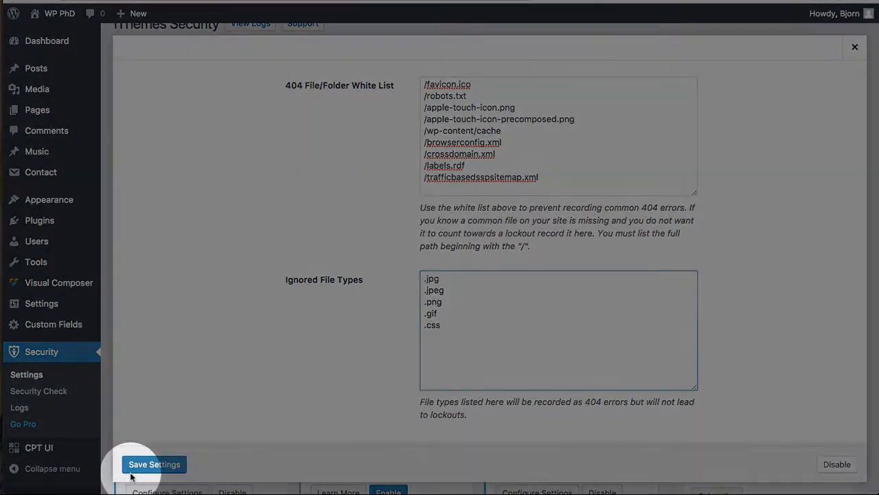
click(157, 465)
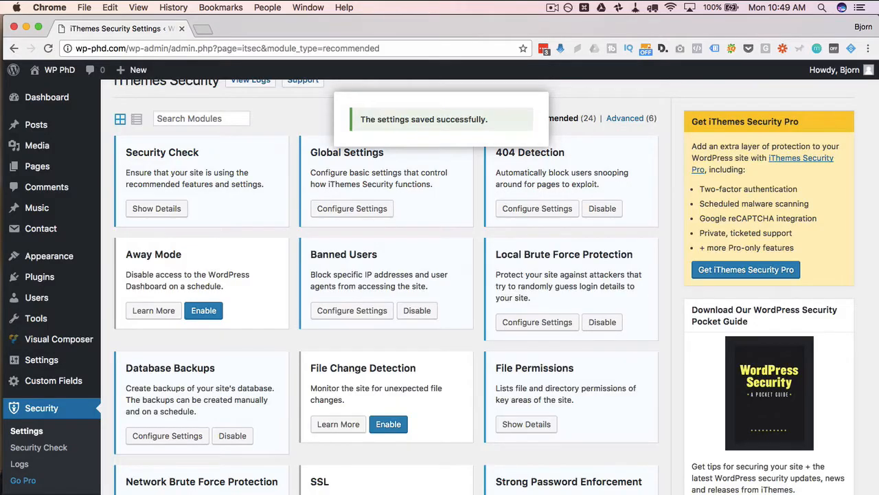
Step: Enable the Away Mode module and open its settings to read the description and current time
scroll(243, 269, down, 1)
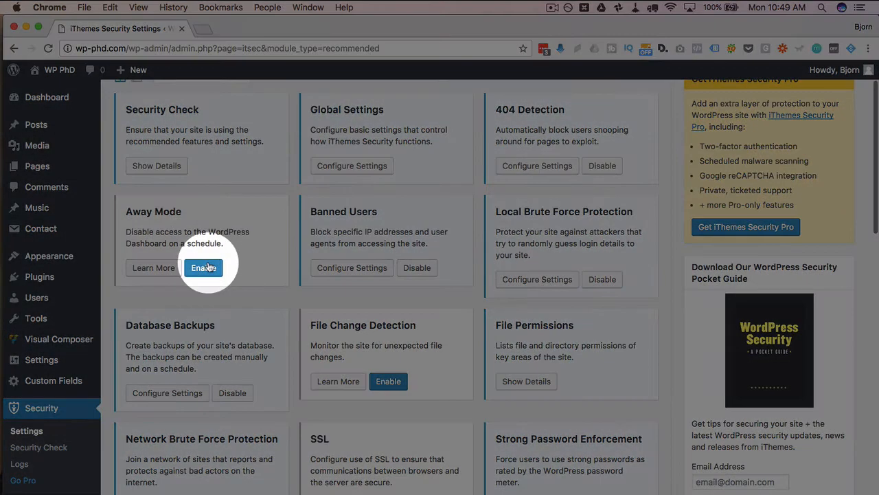
click(206, 267)
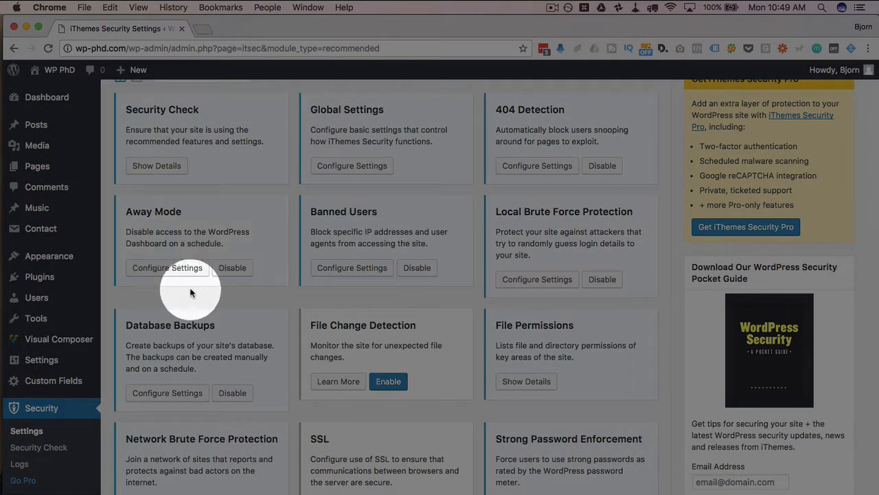
click(164, 268)
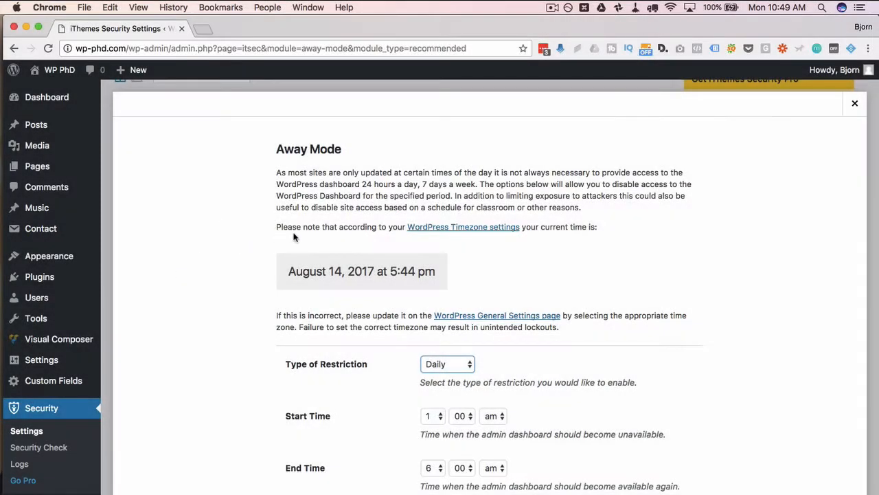
scroll(295, 234, down, 1)
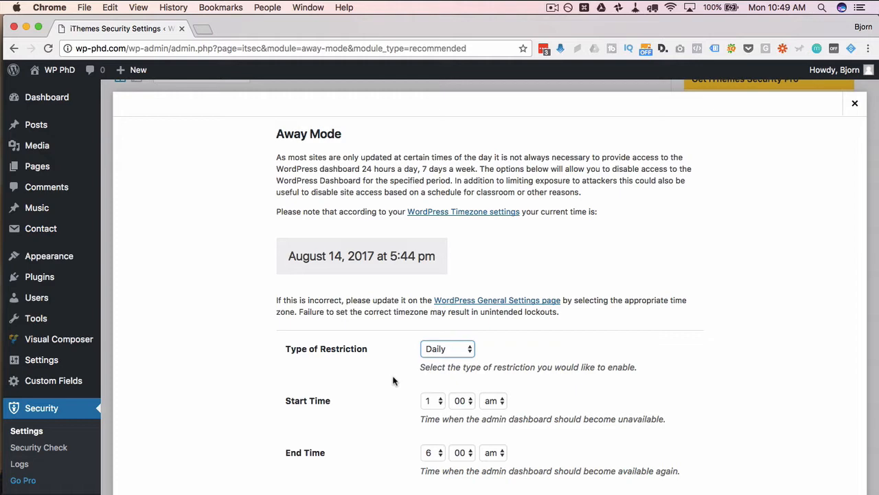
Step: Set Away Mode's Type of Restriction to One Time and view the Start Date calendar without changing the date
click(459, 350)
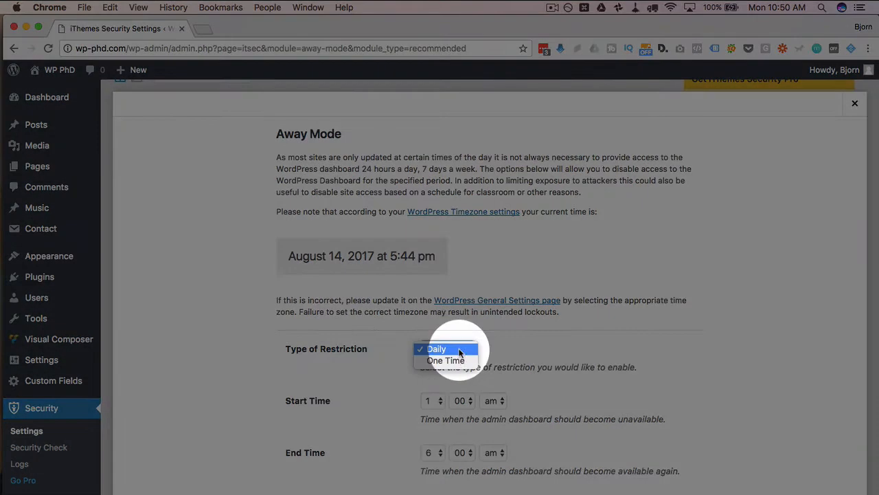
click(454, 360)
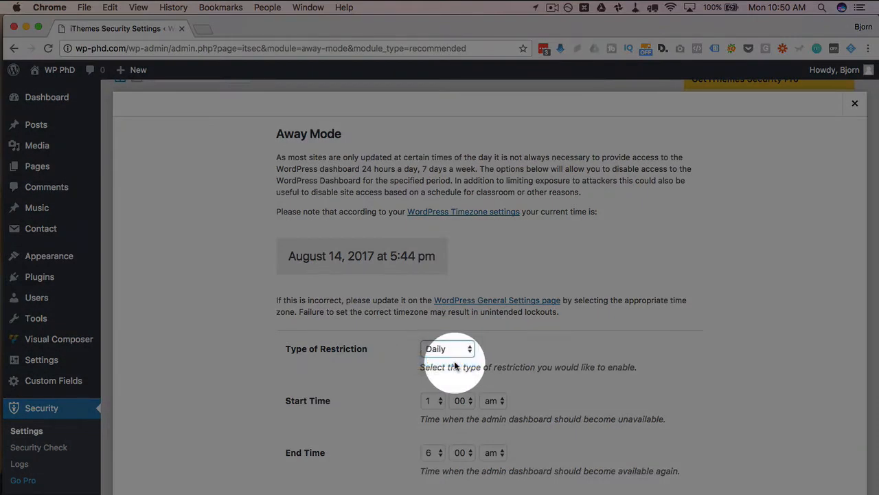
scroll(408, 367, down, 3)
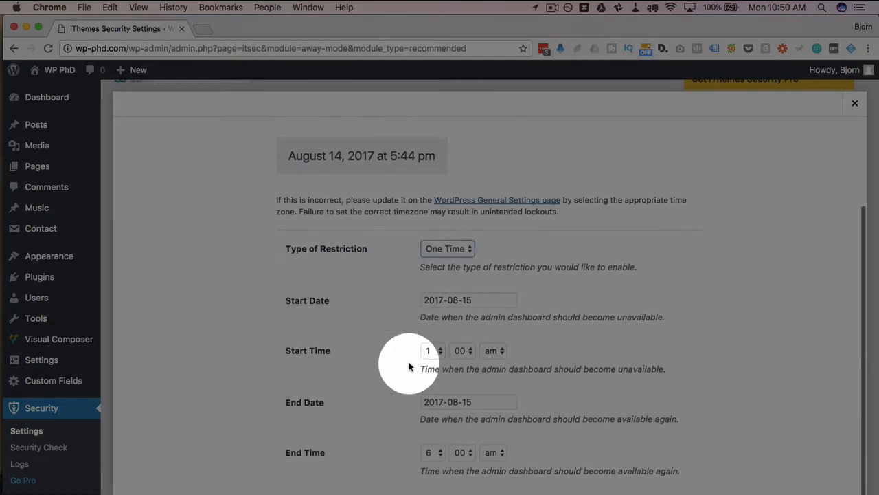
click(495, 301)
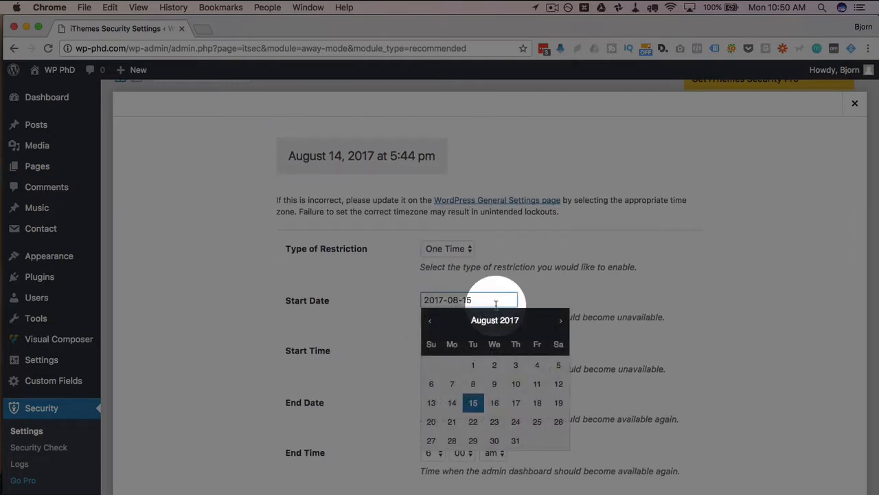
click(407, 275)
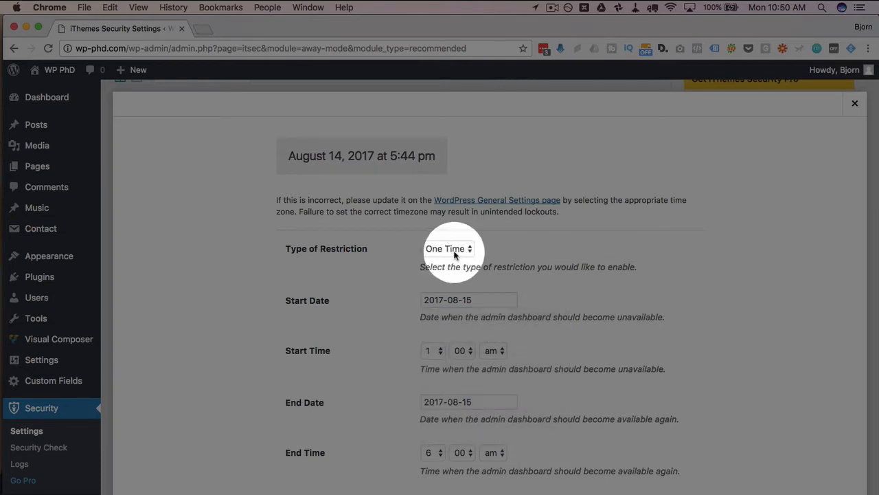
Step: Check the restriction type options and set Away Mode's Type of Restriction back to Daily
click(453, 249)
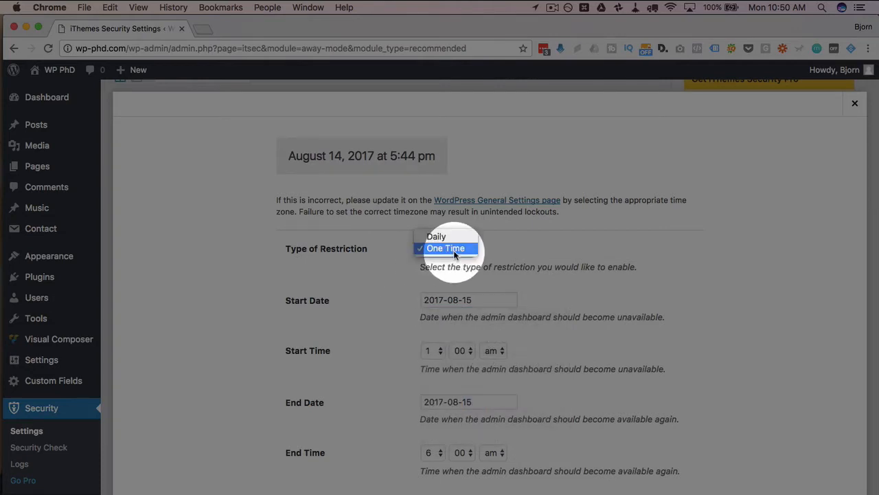
click(453, 248)
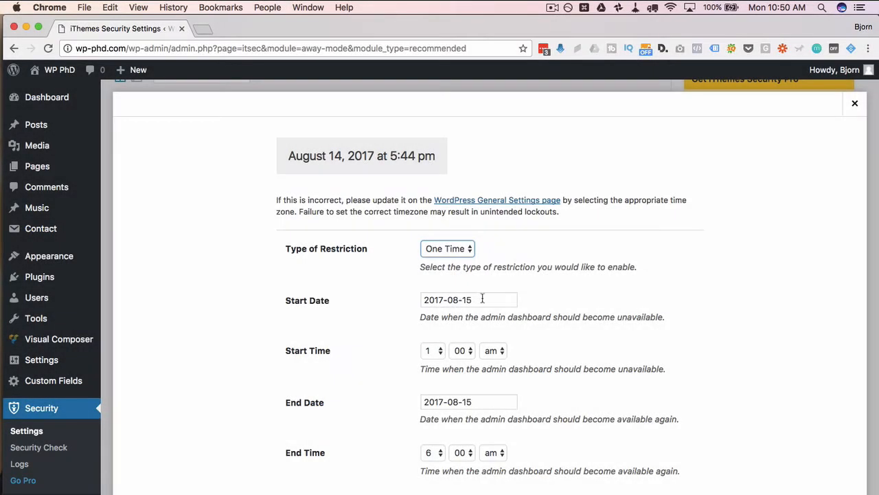
click(471, 249)
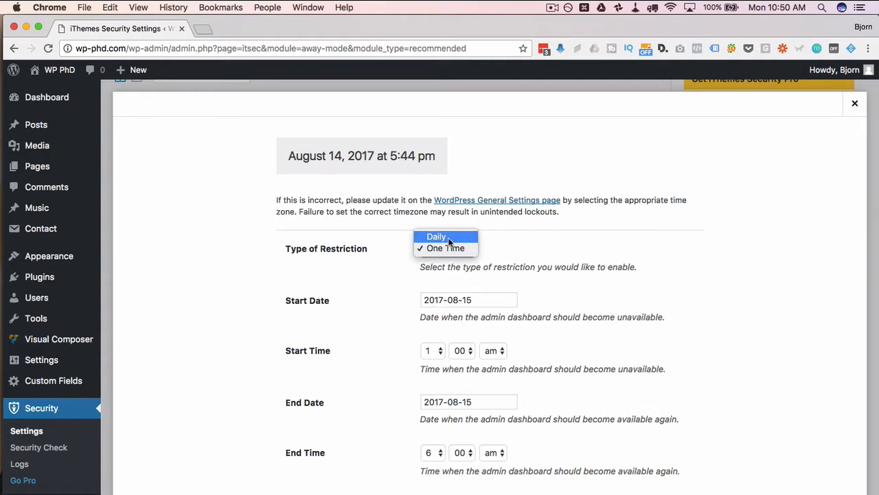
click(433, 237)
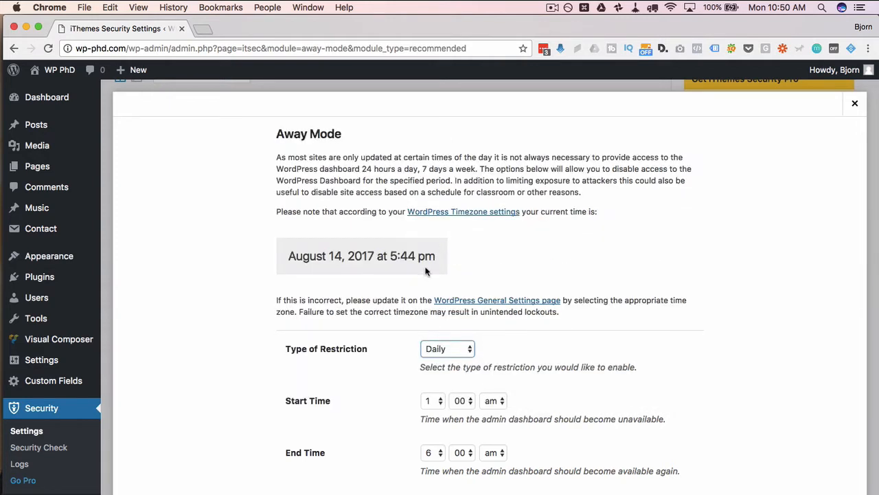
Step: Close the Away Mode settings without saving and disable the Away Mode module
click(383, 373)
click(854, 103)
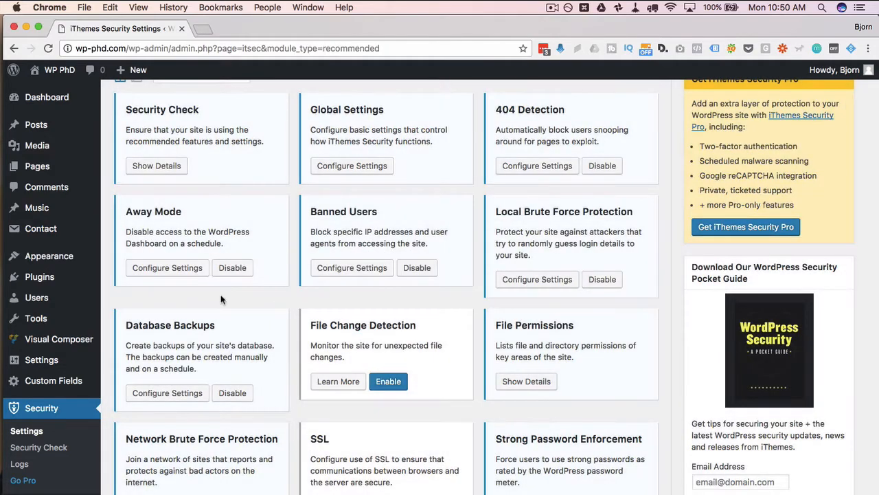
click(232, 270)
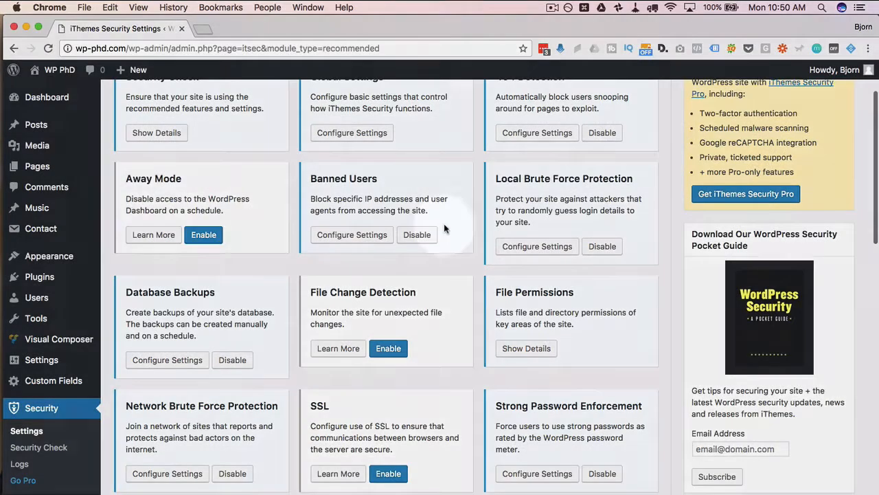
Step: Open the Banned Users settings and examine the Default Blacklist and Ban Lists options
click(352, 235)
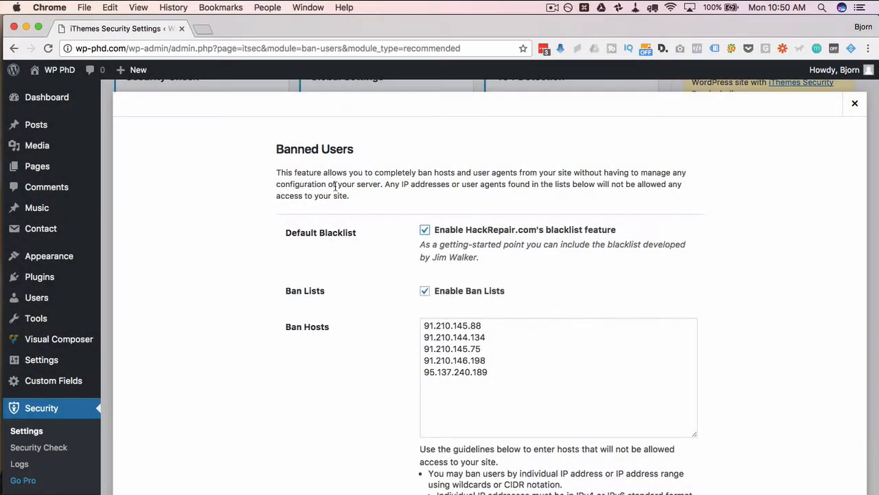
scroll(345, 222, down, 1)
scroll(345, 220, down, 1)
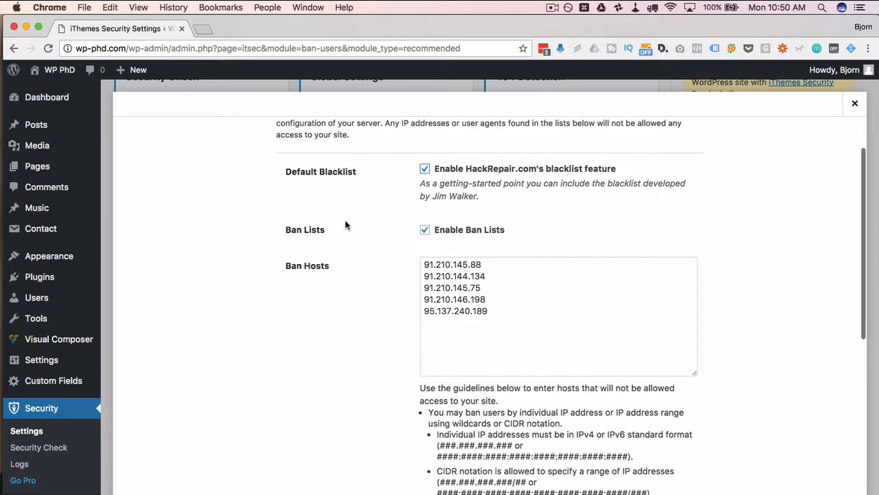
scroll(345, 219, up, 1)
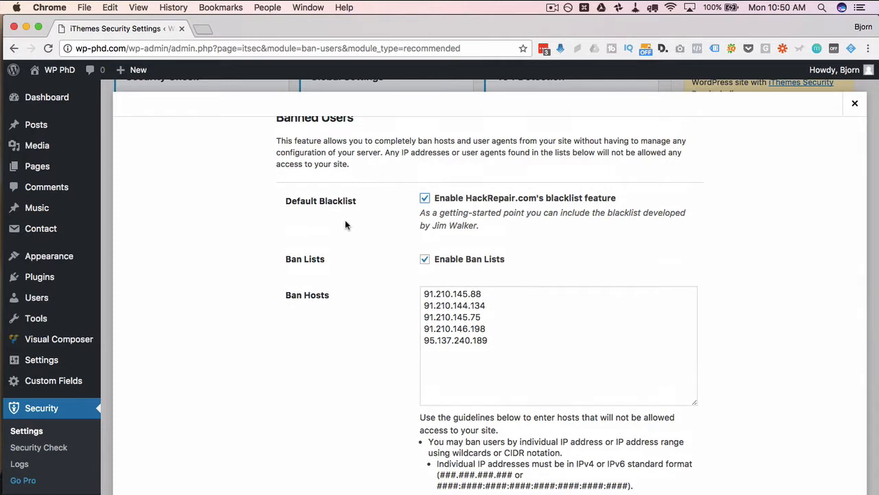
Step: Highlight and review the IP addresses in the Ban Hosts list
drag(508, 347, 411, 292)
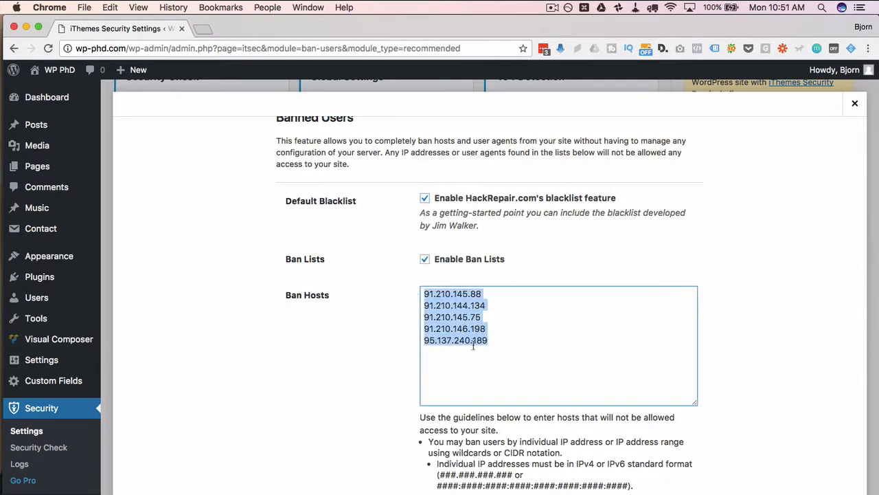
click(501, 340)
scroll(521, 343, down, 1)
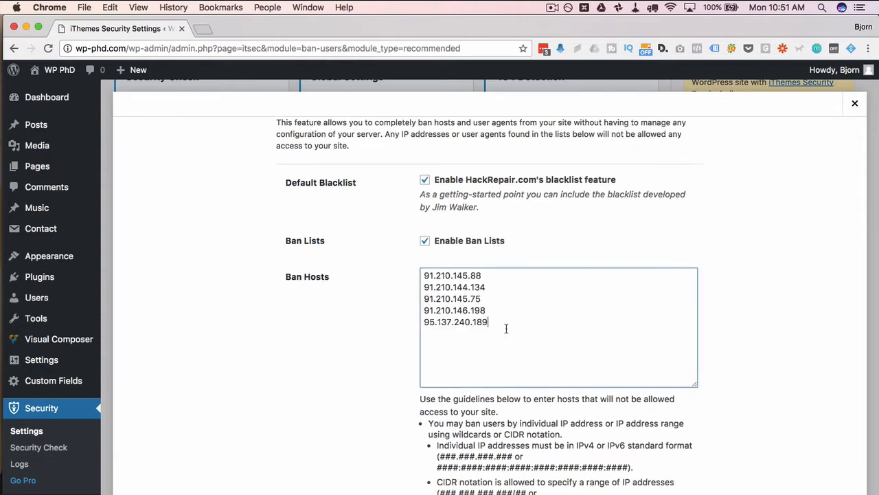
drag(506, 328, 422, 272)
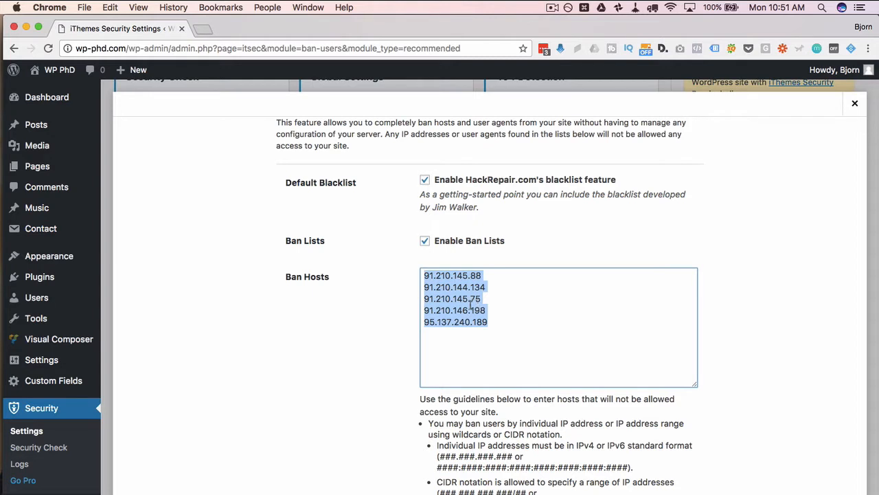
scroll(397, 364, down, 2)
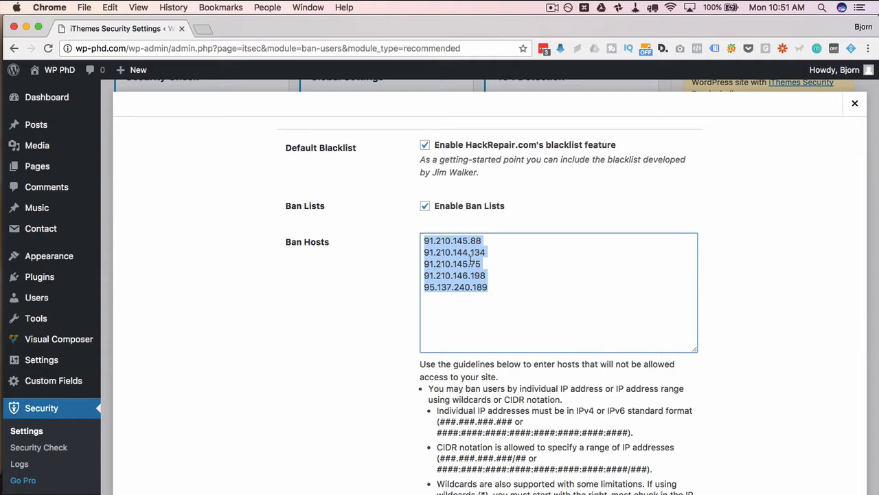
Step: Turn HackRepair.com's blacklist feature off and on again, and check the Enable Ban Lists option
scroll(471, 258, up, 2)
click(426, 193)
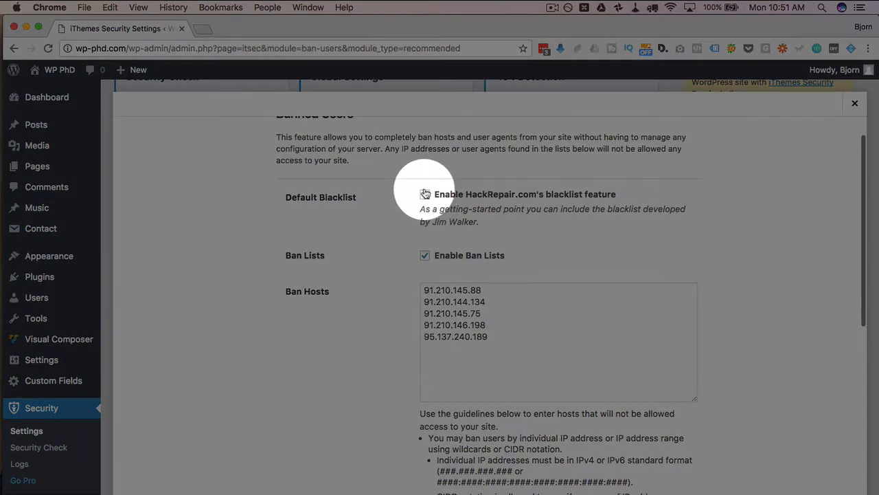
click(425, 194)
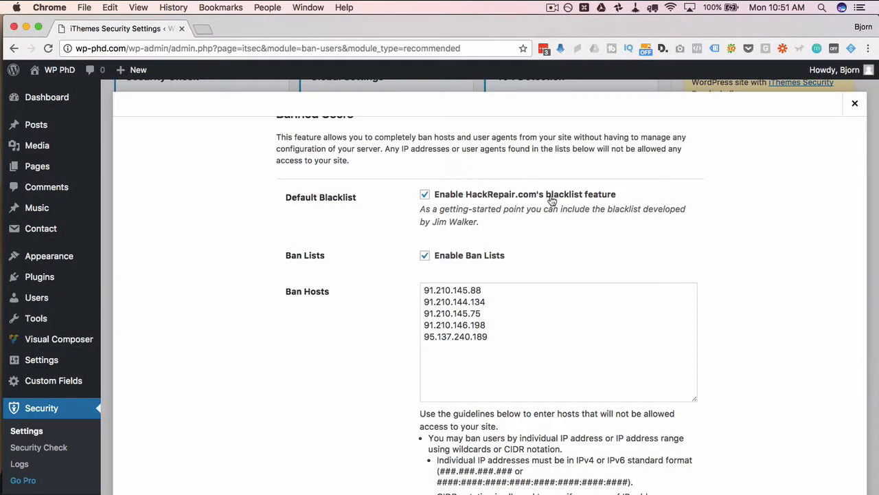
scroll(282, 222, down, 2)
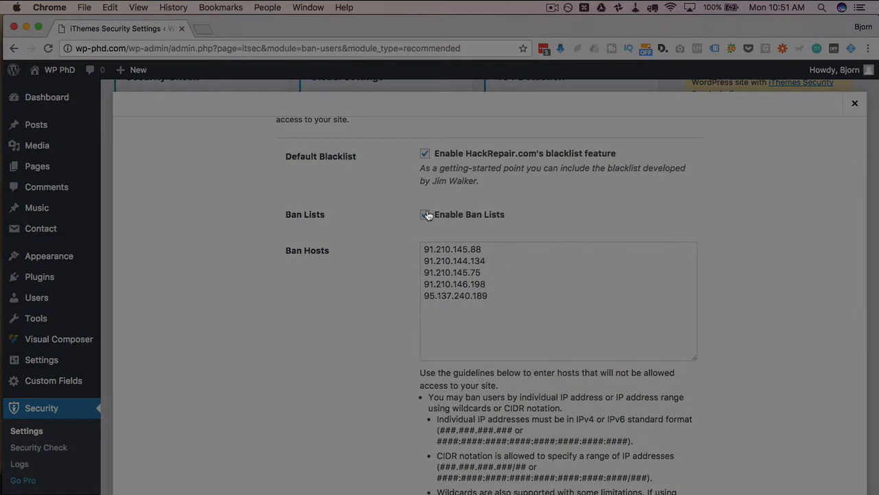
scroll(385, 261, down, 2)
Step: Review the banned host addresses, the guidelines for entering hosts, and the Ban User Agents field
drag(481, 268, 391, 195)
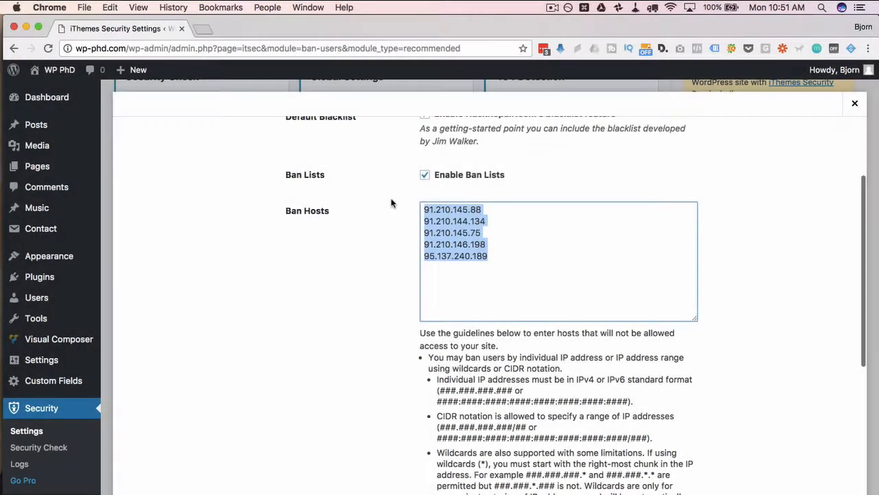
click(391, 199)
scroll(392, 220, down, 6)
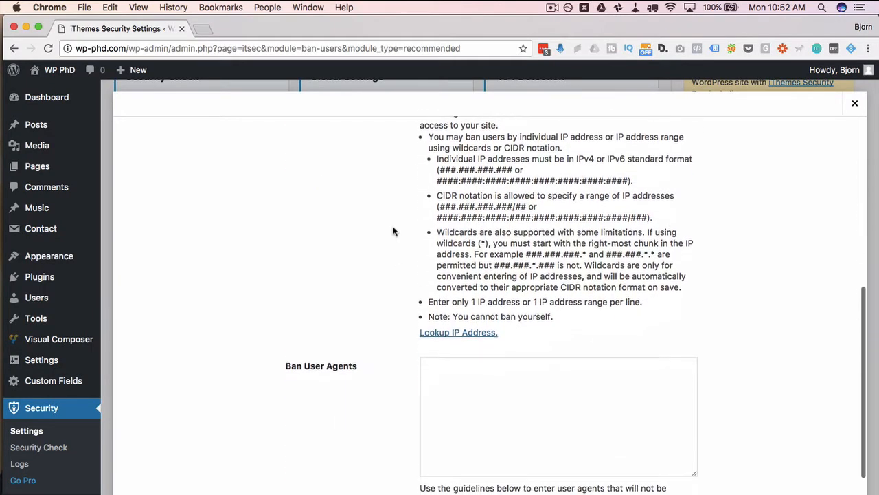
scroll(393, 231, down, 1)
click(453, 379)
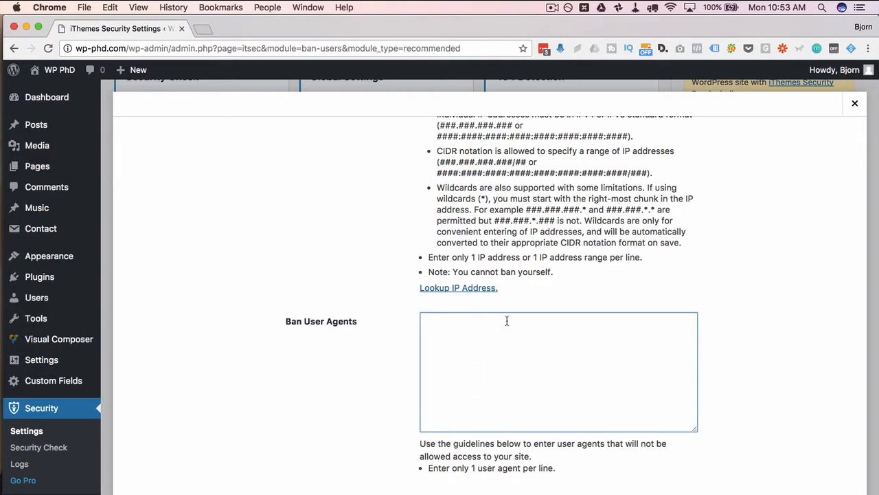
Step: Recheck the ban options and host list, and save the Banned Users settings
scroll(404, 295, up, 5)
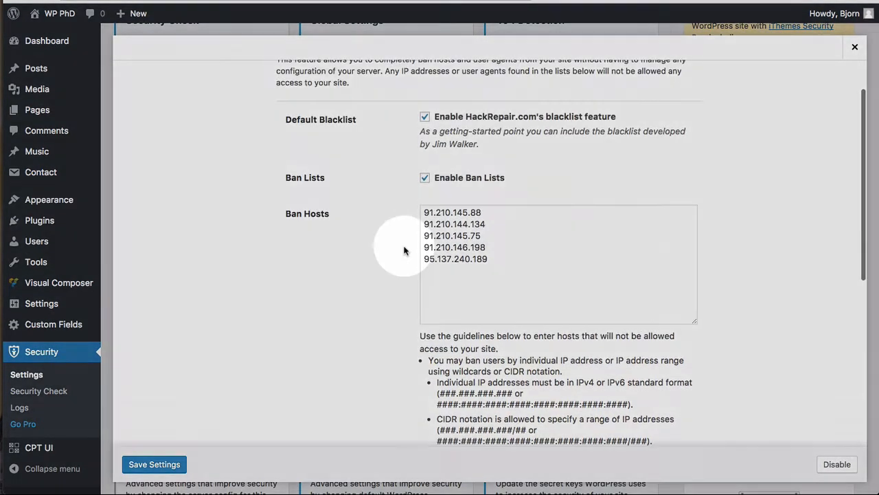
scroll(403, 295, down, 5)
scroll(404, 251, down, 2)
click(154, 464)
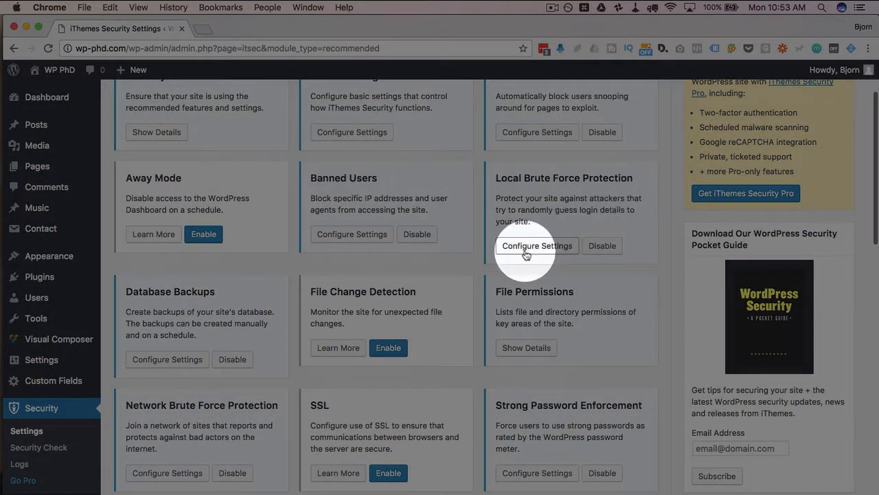
Step: Review the lockout summary and login attempt limits in the Local Brute Force Protection settings, and close them without changes
click(528, 247)
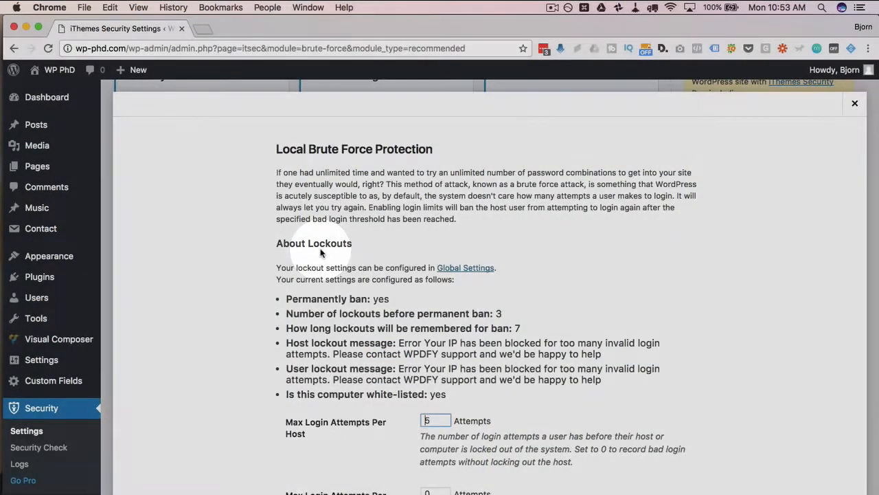
scroll(279, 303, down, 3)
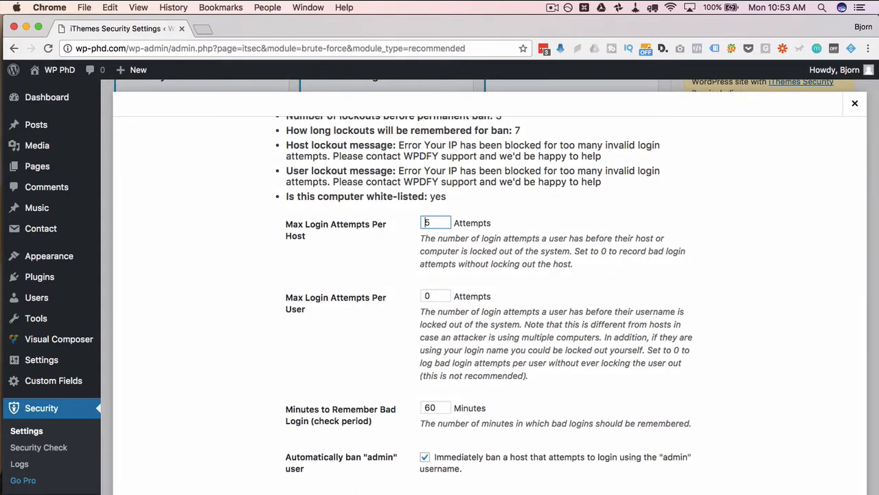
click(855, 103)
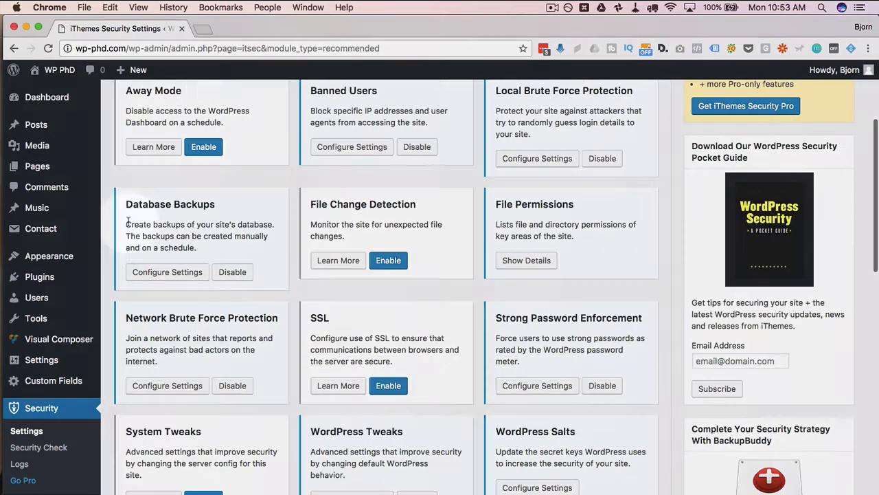
Step: Open the Database Backups settings, try to create a database backup, and read the resulting message
click(178, 275)
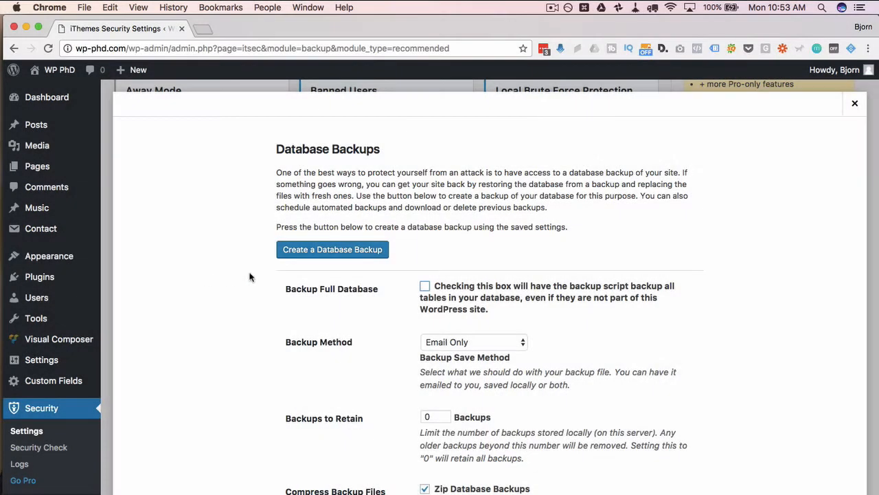
scroll(251, 276, down, 2)
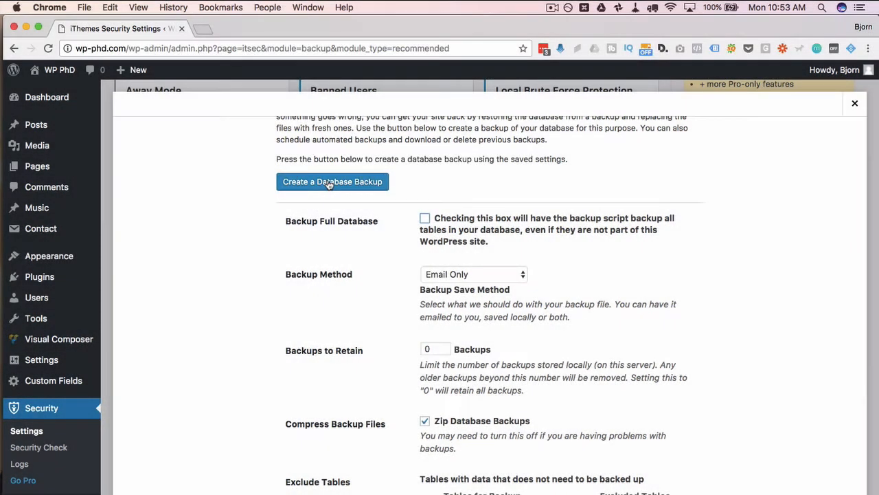
click(329, 183)
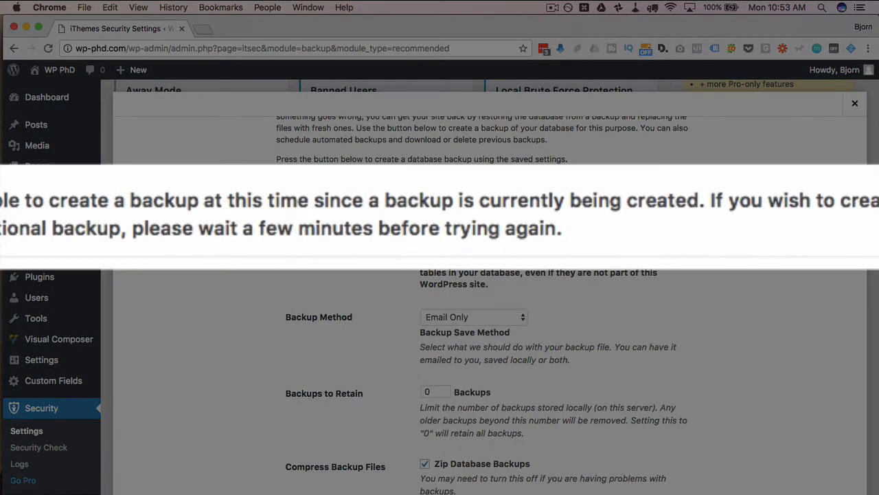
drag(1, 200, 585, 210)
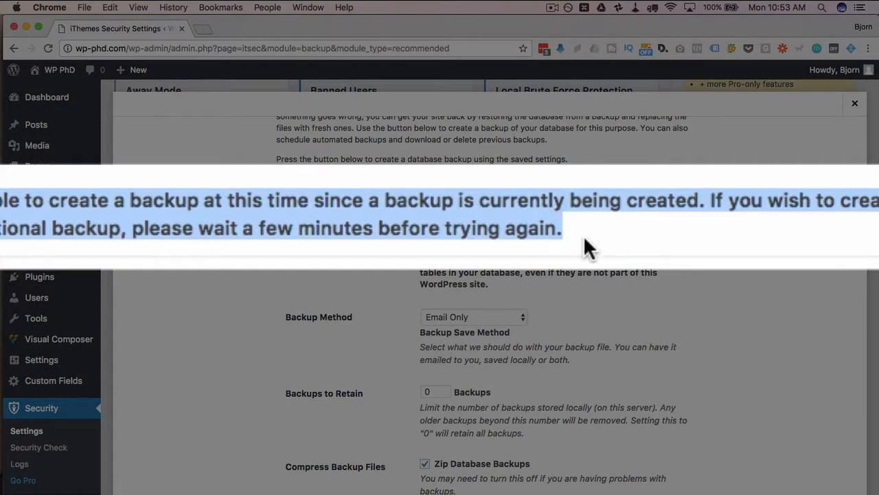
click(603, 240)
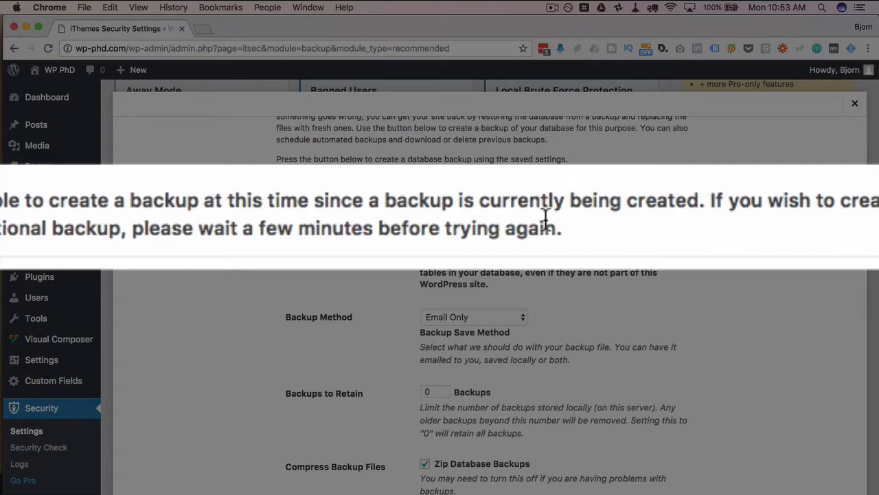
Step: Review the Backup Full Database setting and the available backup methods, keeping Email Only selected
scroll(369, 286, down, 3)
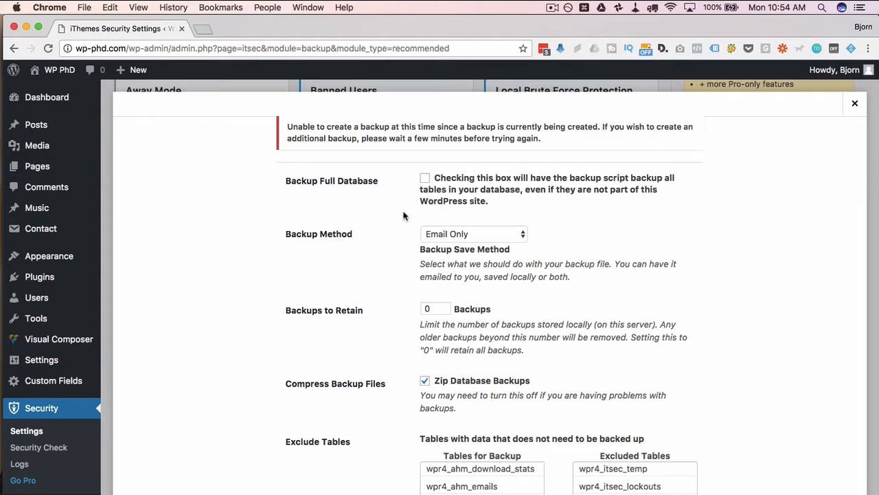
scroll(406, 216, down, 2)
click(460, 193)
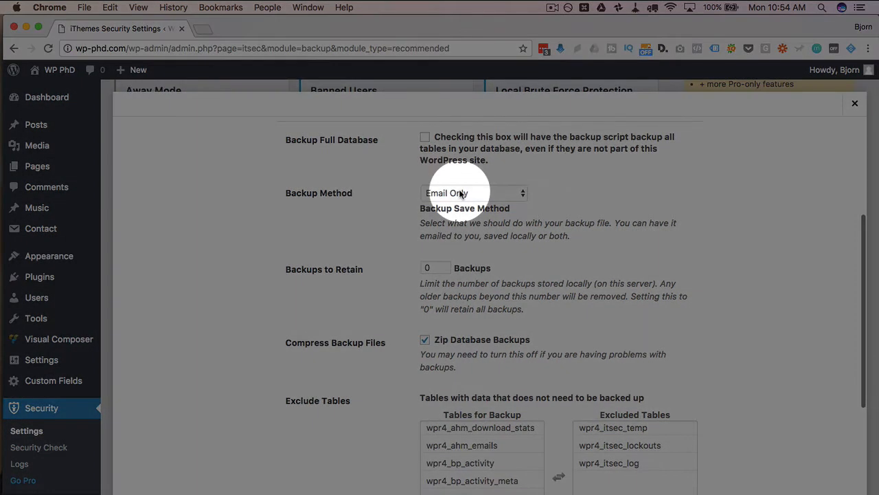
click(460, 193)
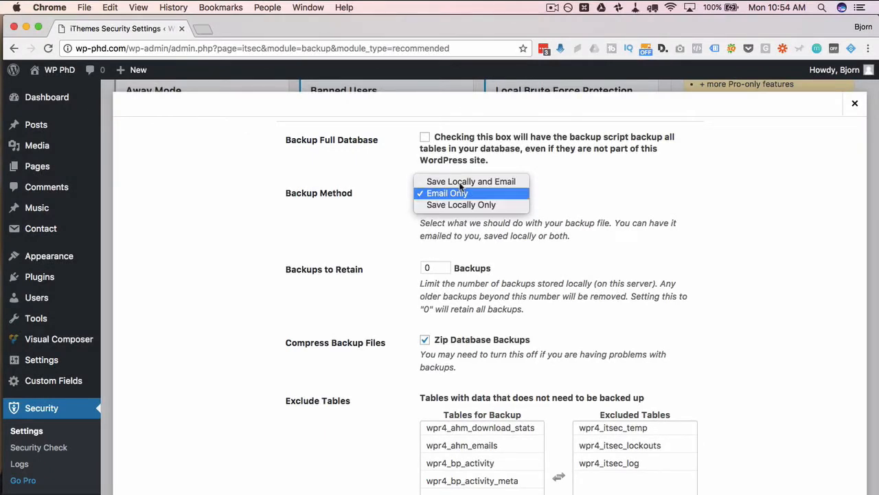
click(451, 193)
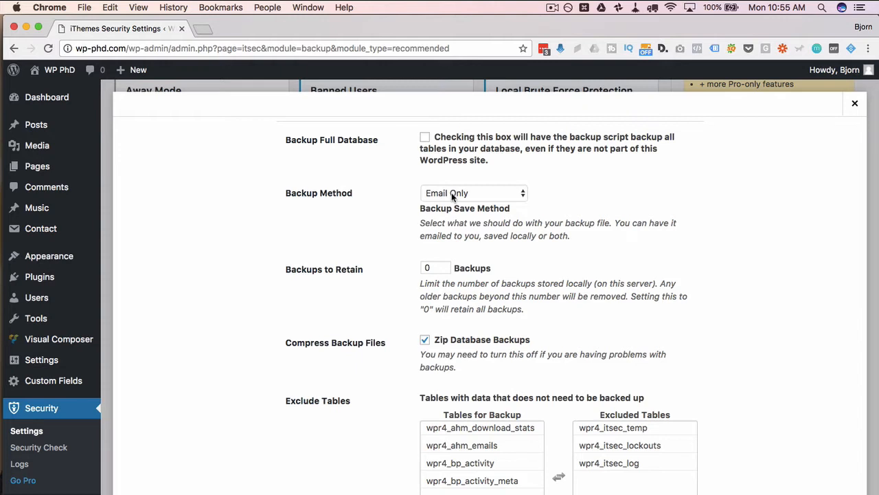
Step: Review the Backups to Retain limit and its description without changing the value
scroll(443, 199, down, 3)
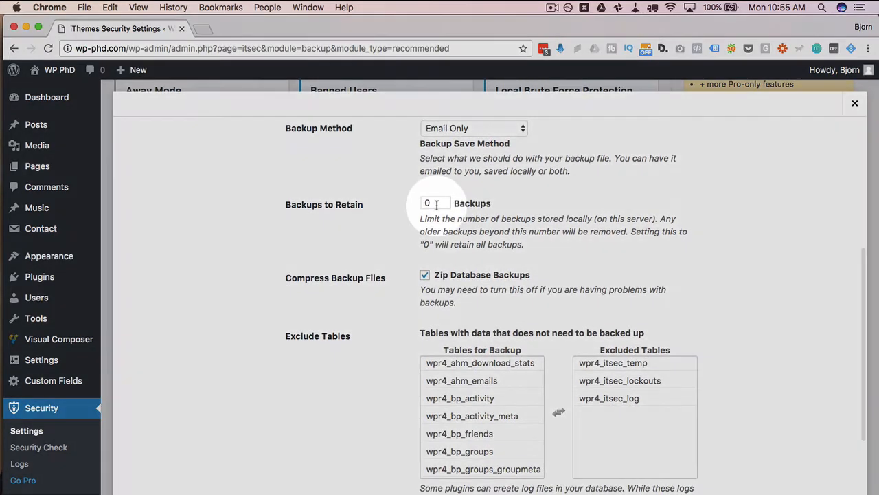
click(436, 204)
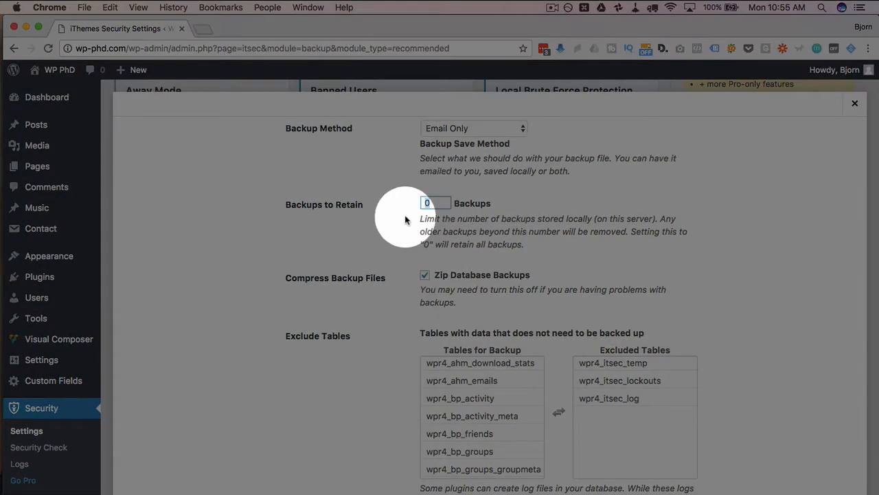
scroll(440, 239, up, 1)
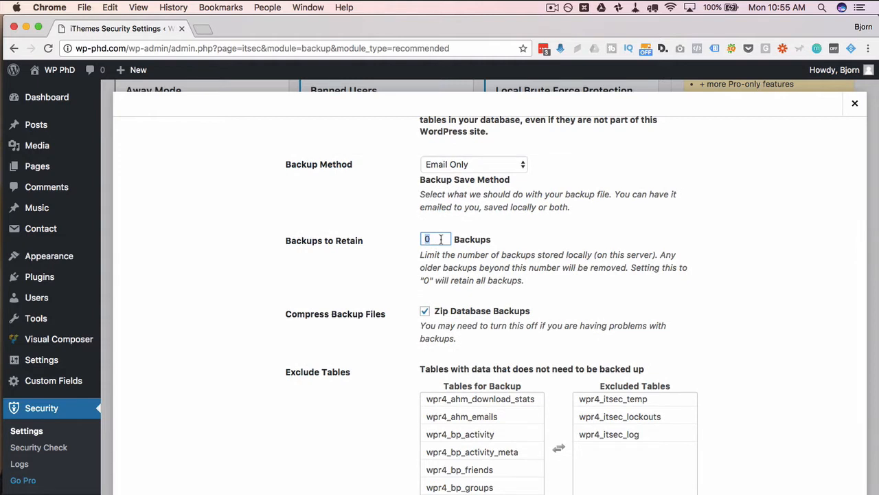
click(440, 239)
click(393, 266)
double_click(440, 239)
scroll(440, 234, down, 3)
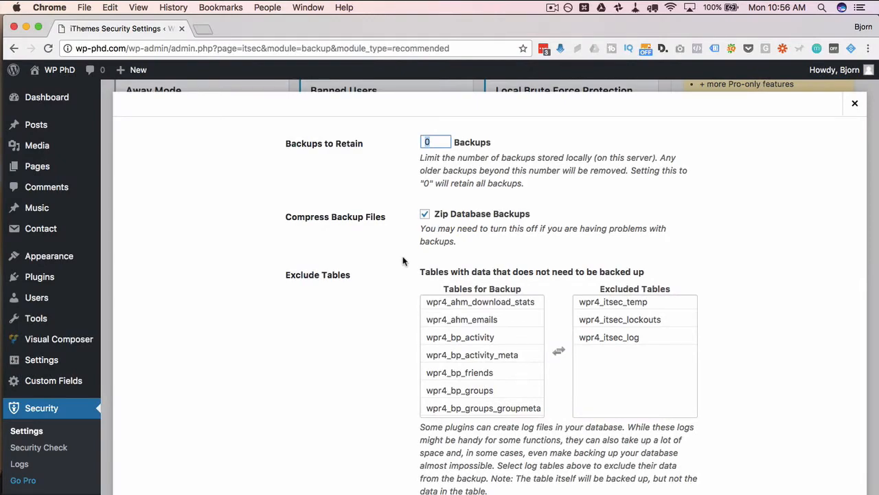
Step: Examine the Exclude Tables lists, highlighting individual tables for backup and the excluded itsec tables
scroll(403, 261, down, 2)
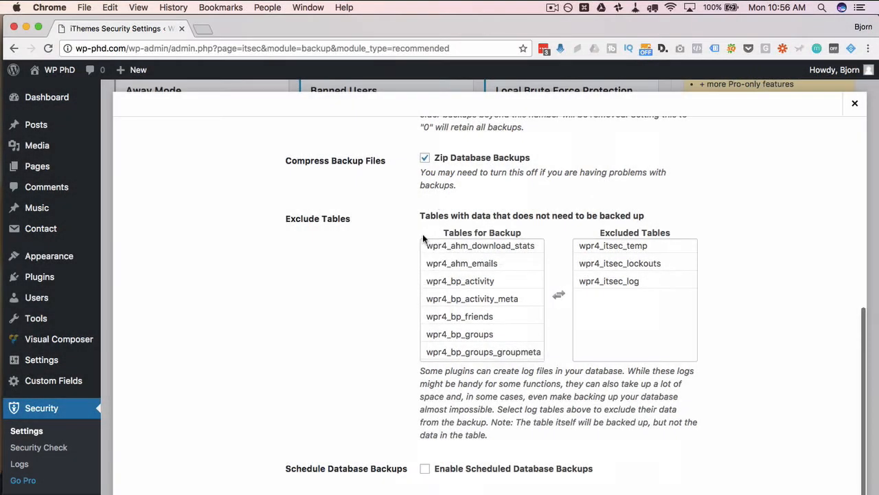
click(447, 263)
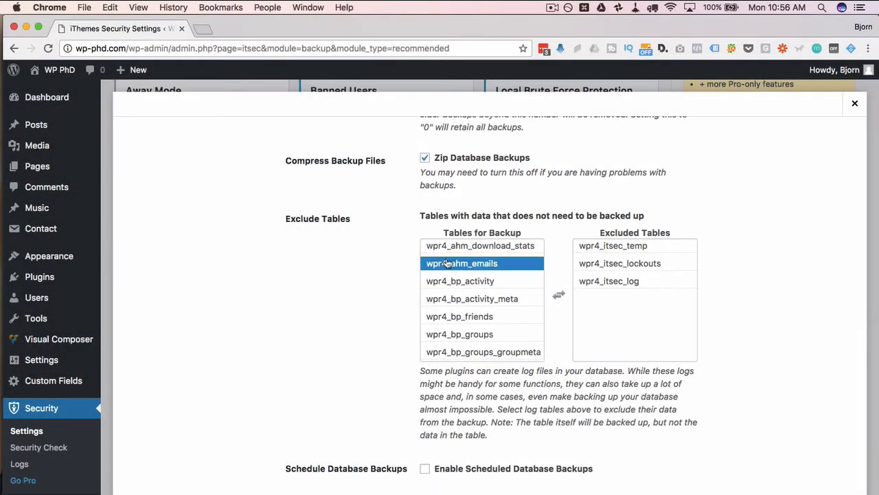
click(458, 245)
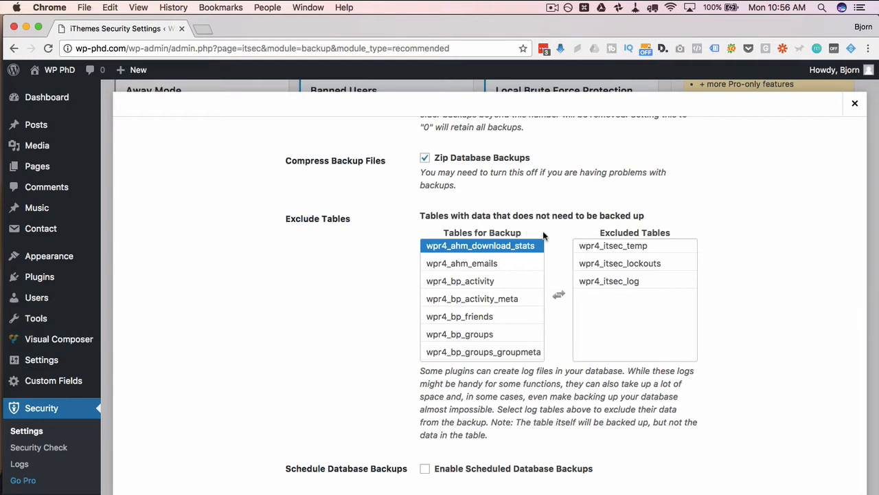
click(525, 263)
click(653, 246)
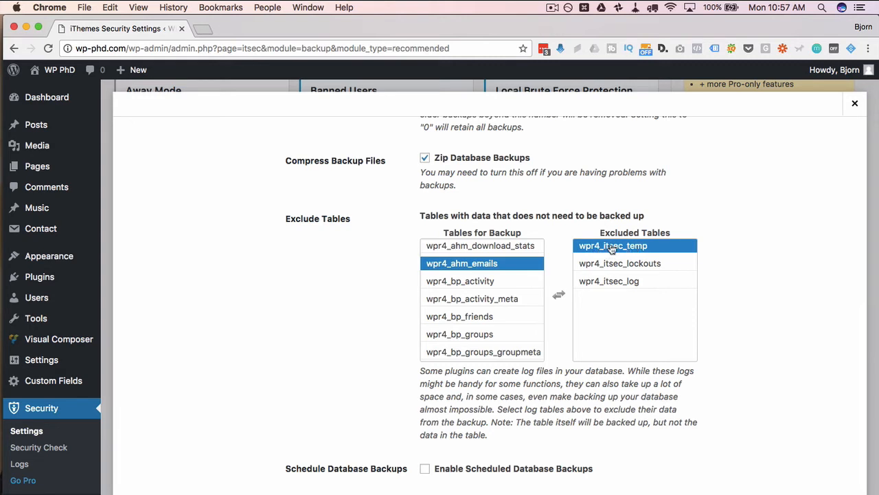
click(631, 264)
click(636, 284)
click(667, 247)
click(667, 285)
click(669, 249)
click(669, 268)
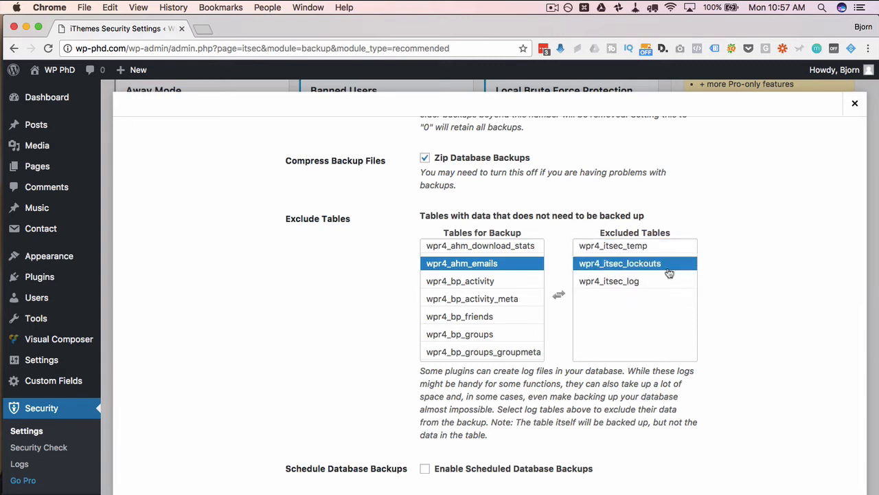
click(666, 282)
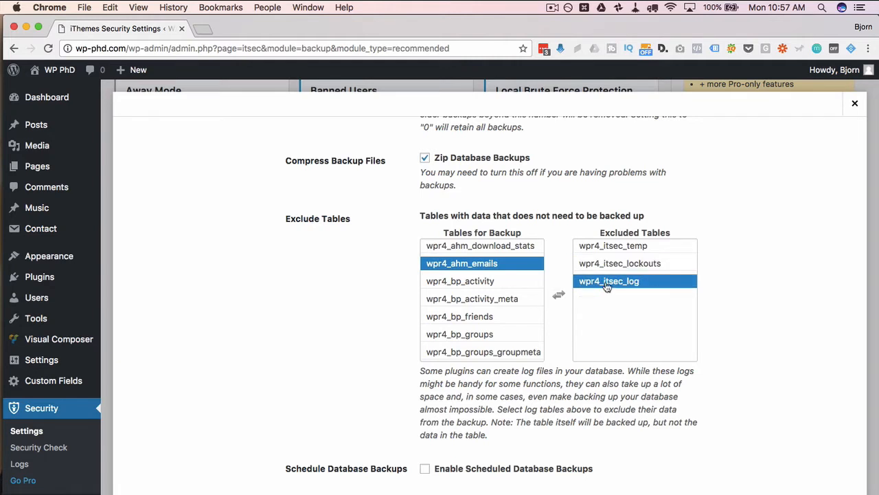
Step: Move wpr4_itsec_log, wpr4_itsec_temp and wpr4_itsec_lockouts out of the excluded tables into the tables for backup
double_click(639, 283)
click(608, 265)
click(632, 247)
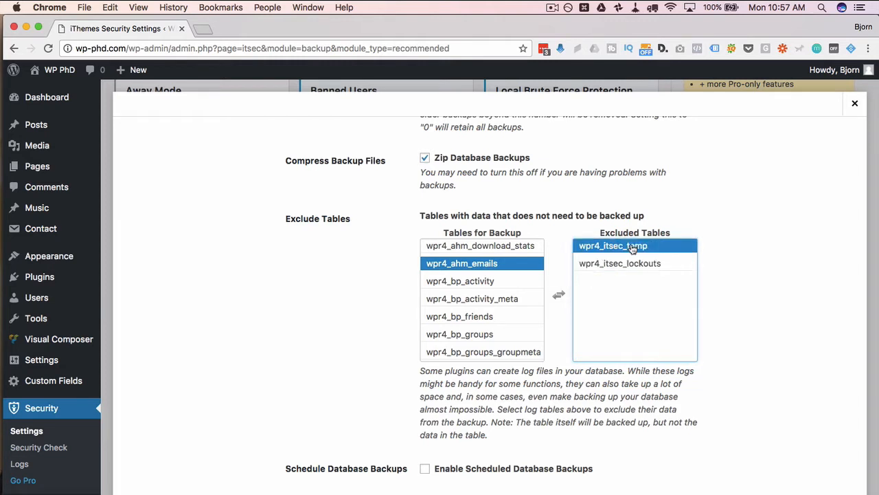
double_click(631, 247)
double_click(632, 247)
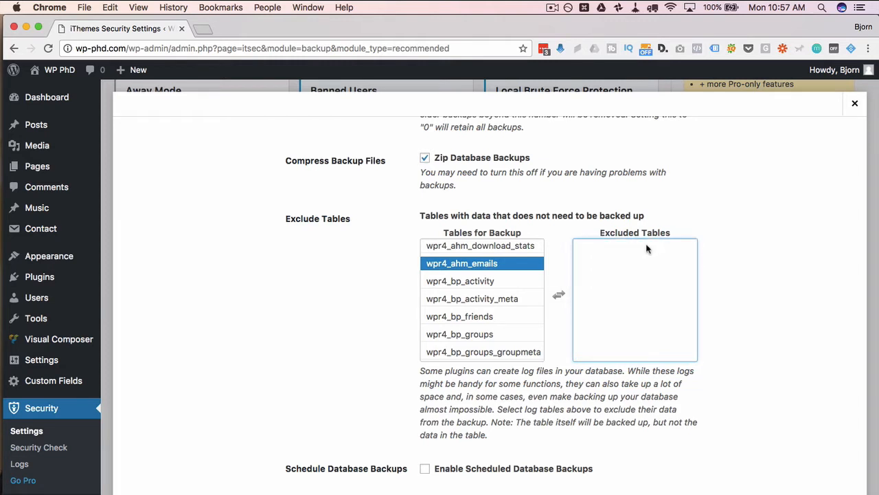
Step: Exclude the wpr4_ahm_emails, wpr4_bp_activity_meta and wpr4_bp_groups tables, and return them to the tables for backup
click(509, 298)
click(464, 280)
click(480, 263)
double_click(456, 263)
click(486, 280)
double_click(485, 280)
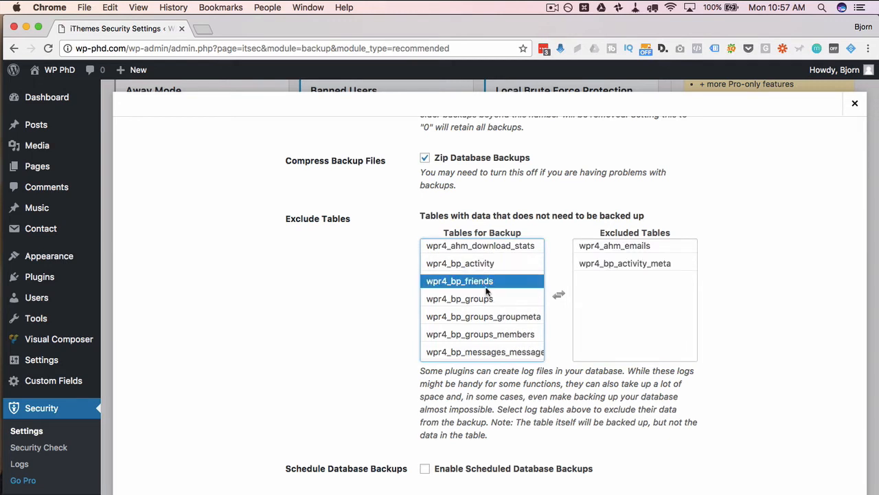
double_click(488, 296)
double_click(615, 246)
double_click(618, 264)
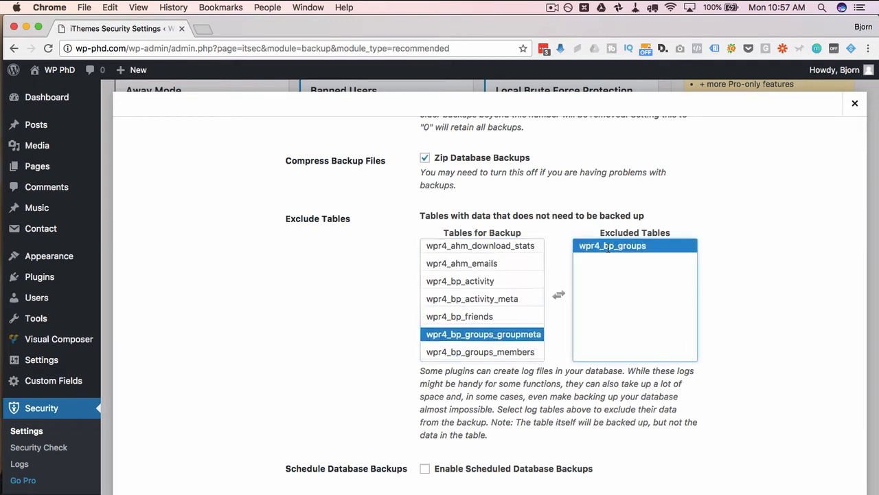
double_click(590, 246)
Step: Find wpr4_itsec_lockouts, wpr4_itsec_log and wpr4_itsec_temp among the tables for backup and move them back to the excluded tables
click(481, 265)
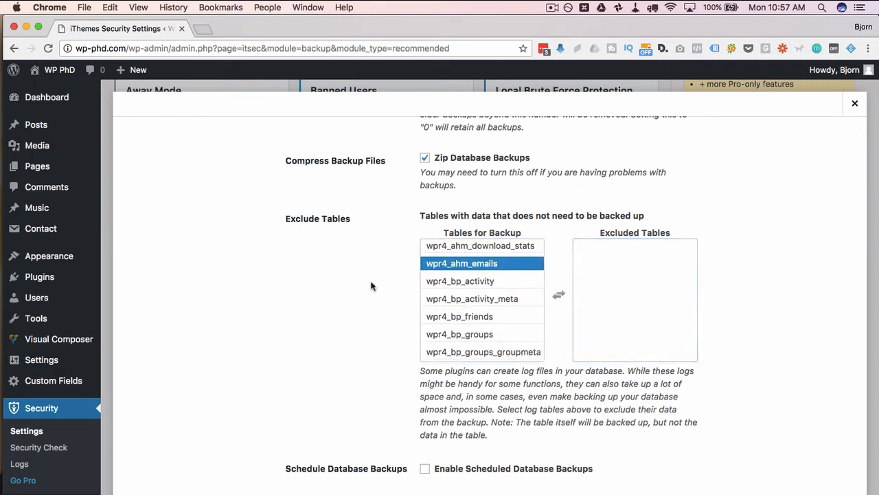
drag(491, 317, 503, 335)
scroll(504, 335, down, 10)
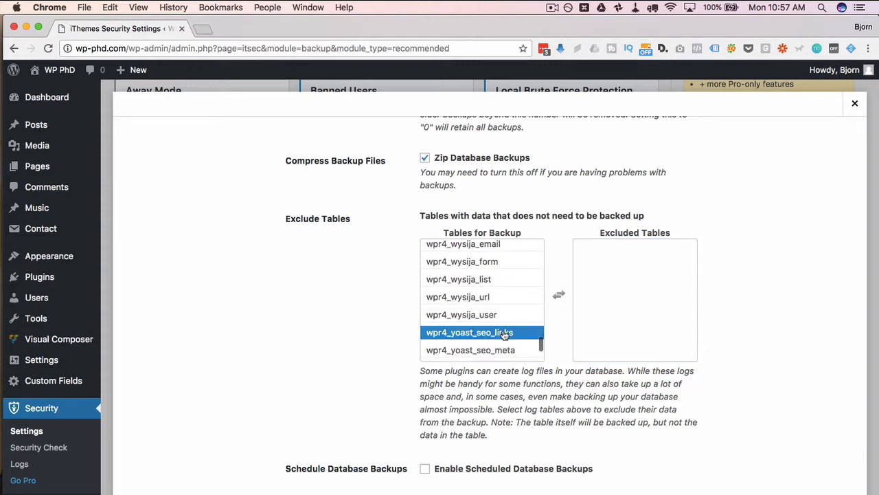
scroll(505, 334, up, 15)
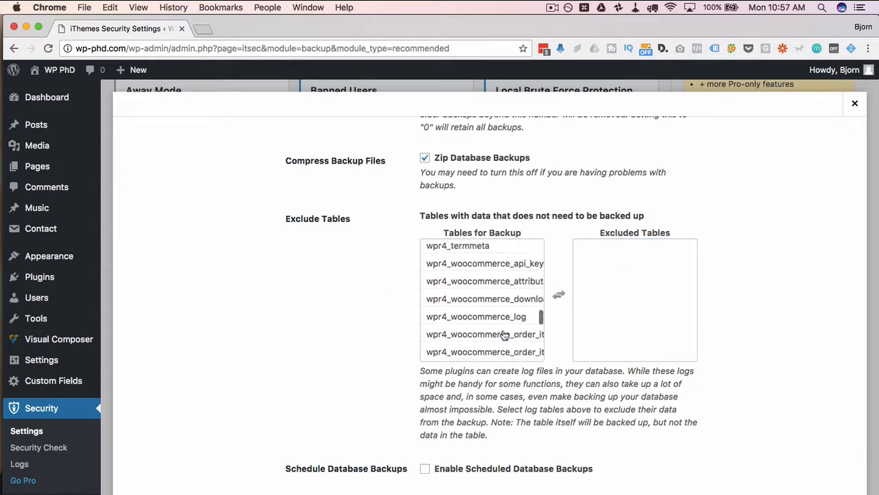
scroll(503, 334, up, 10)
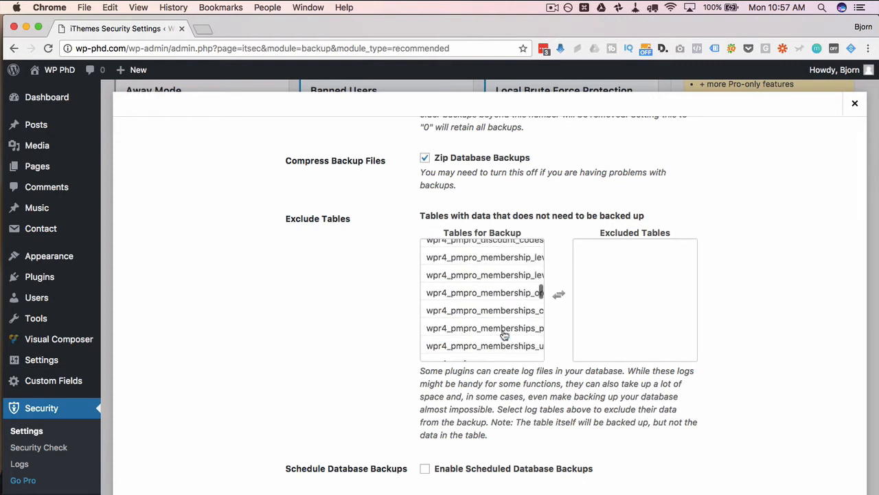
scroll(503, 334, up, 12)
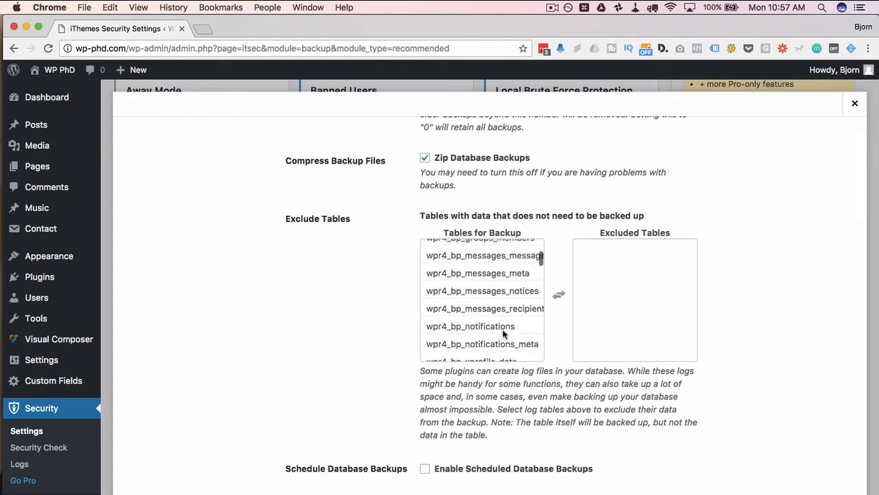
scroll(503, 335, down, 4)
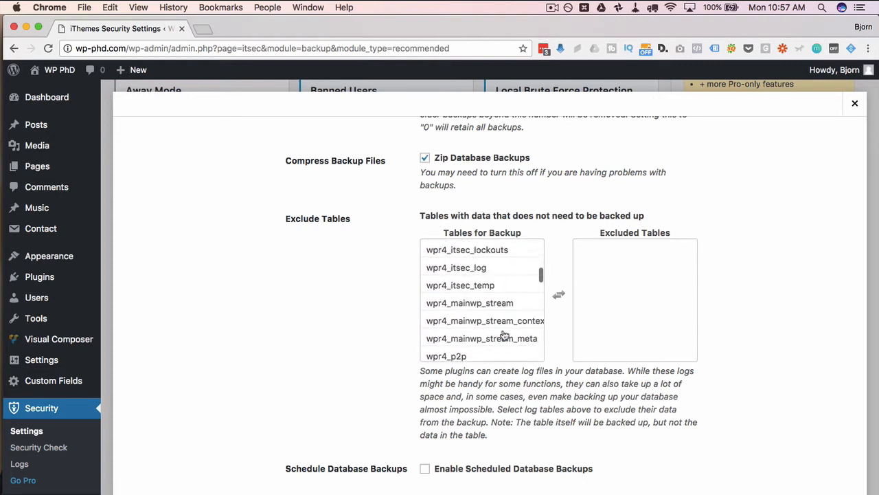
click(473, 248)
click(477, 265)
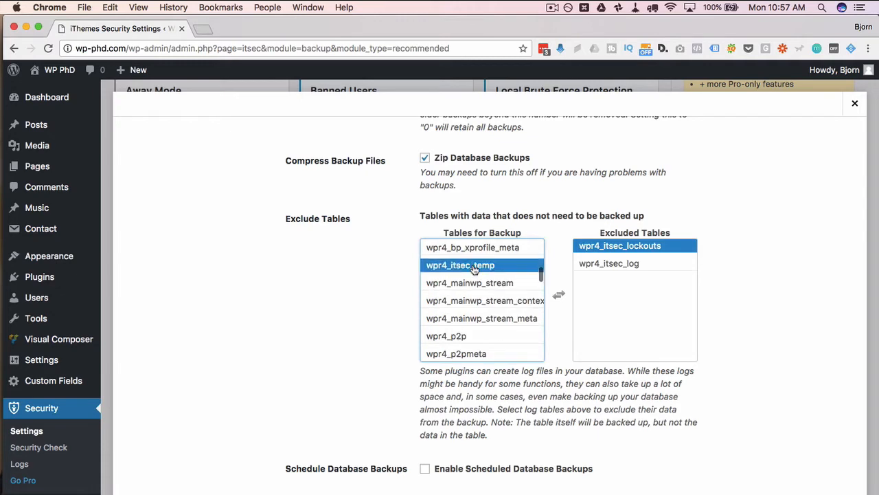
click(477, 267)
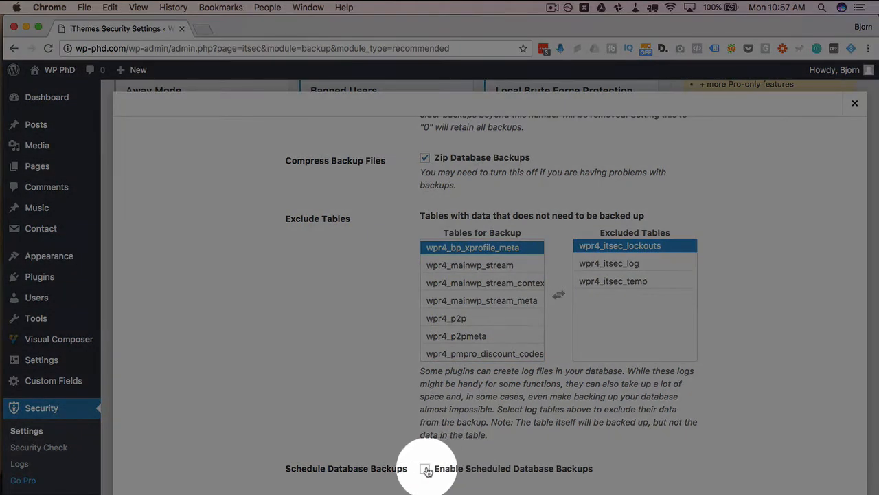
Step: Enable scheduled database backups, keep the 3-day backup interval, and save the Database Backups settings
click(426, 462)
scroll(420, 450, down, 2)
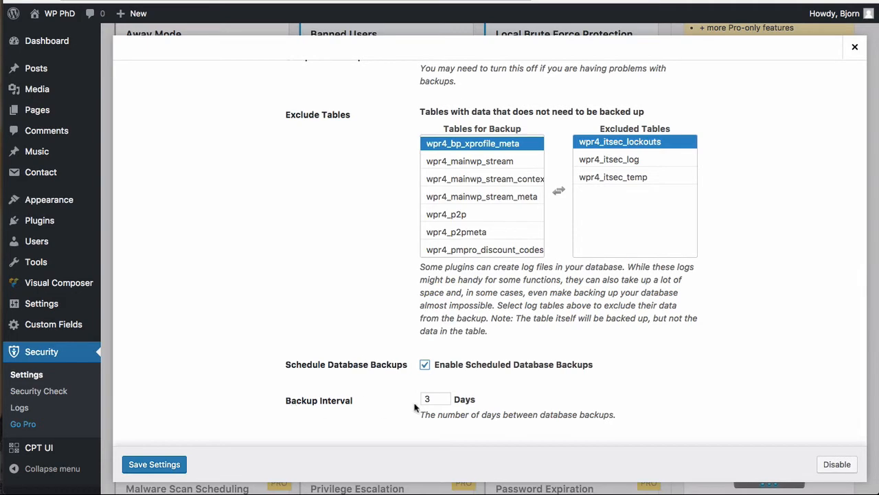
drag(433, 399, 412, 406)
click(443, 400)
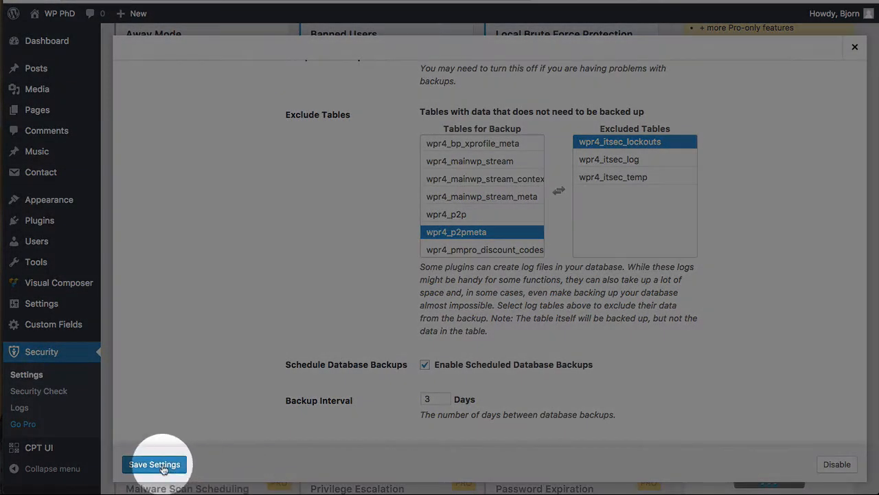
click(155, 465)
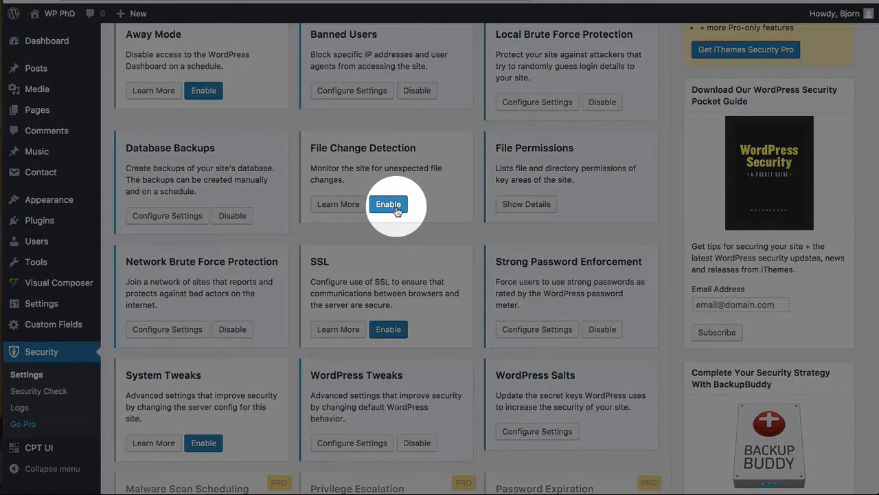
Step: Enable the File Change Detection module and open its settings
click(396, 205)
click(364, 204)
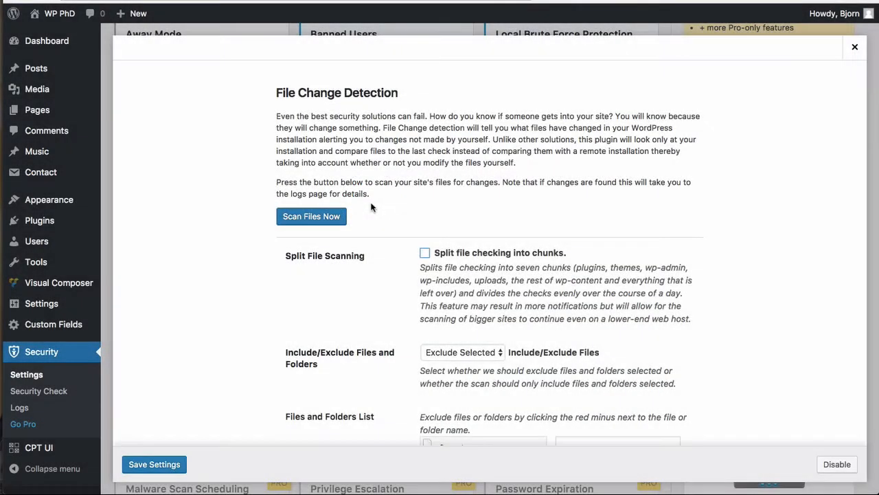
Step: Review the File Change Detection description and enable splitting file checking into chunks
scroll(245, 180, down, 1)
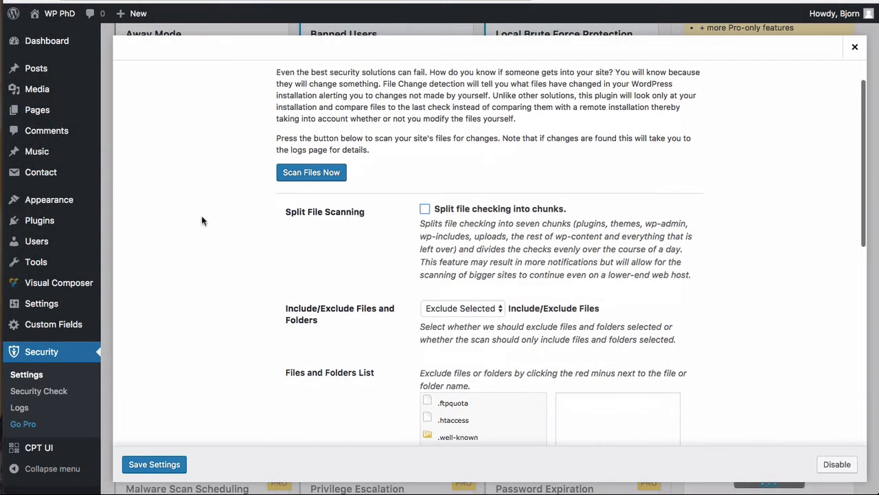
scroll(203, 220, up, 1)
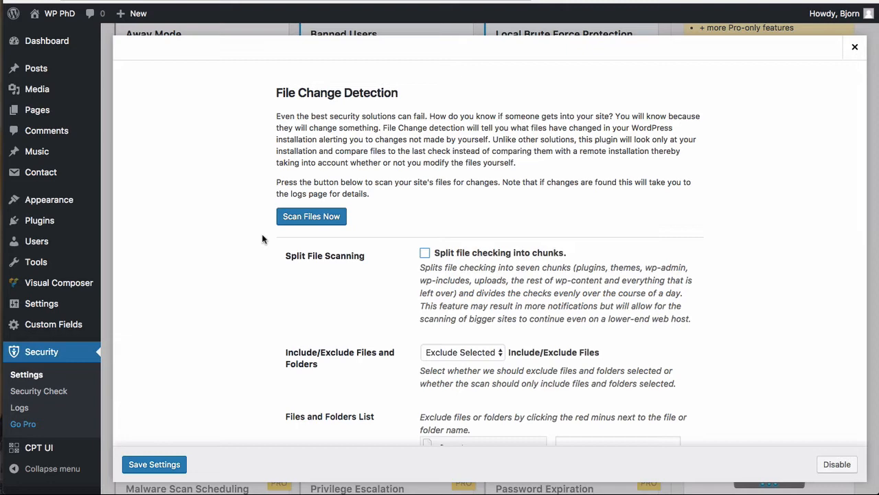
scroll(262, 236, down, 1)
scroll(246, 314, down, 2)
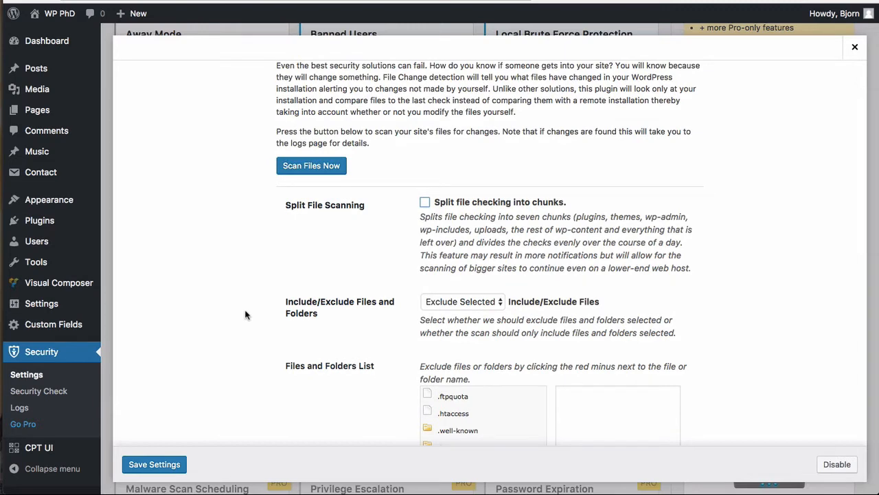
scroll(246, 306, down, 2)
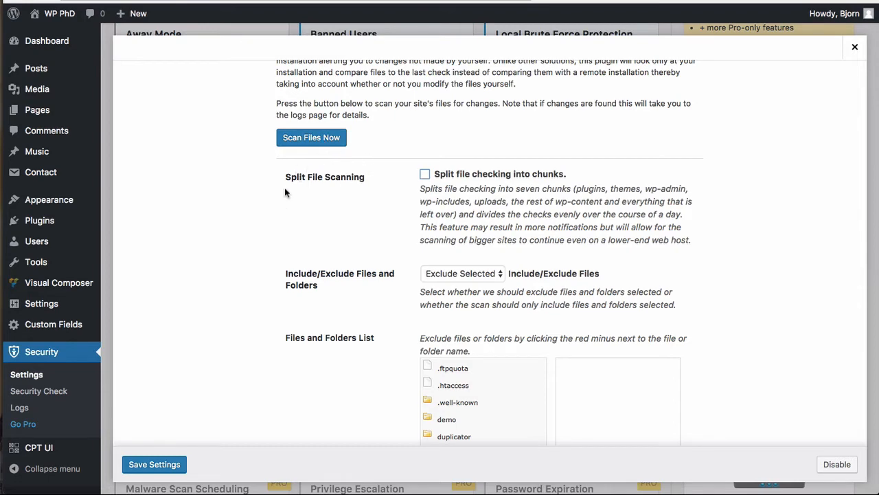
scroll(286, 214, down, 3)
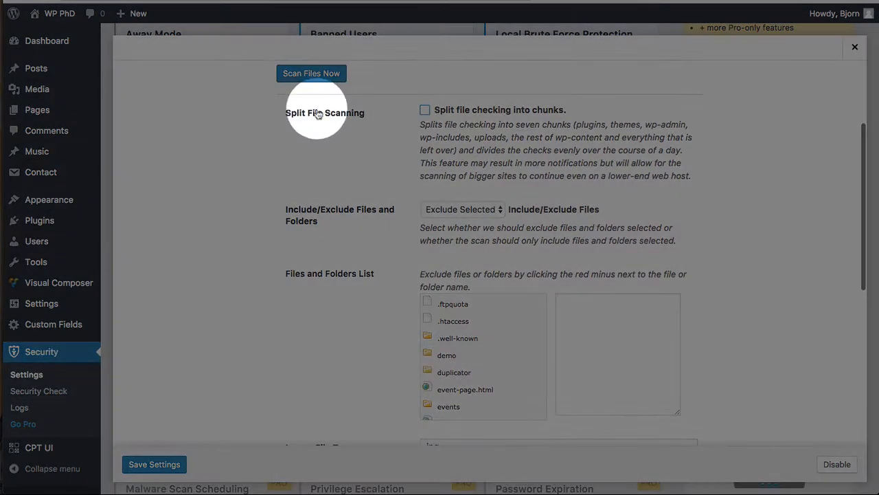
click(424, 109)
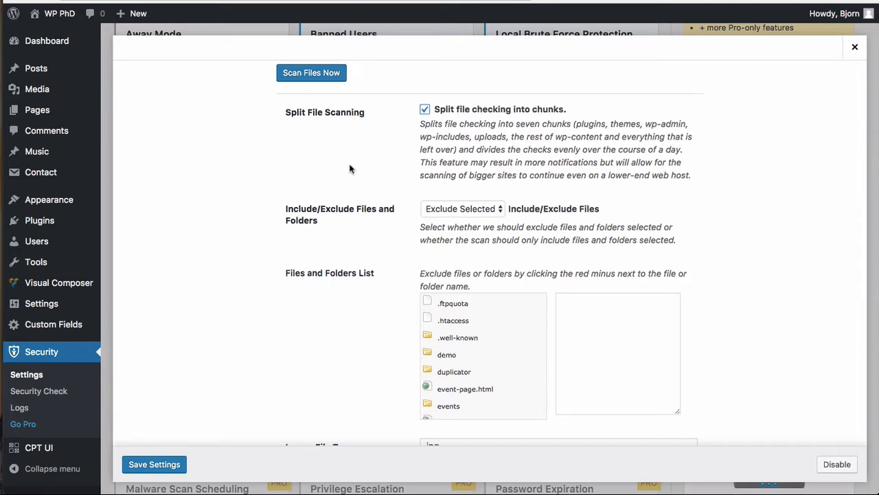
Step: Try the Include Selected mode for files and folders and return it to Exclude Selected
scroll(352, 170, down, 3)
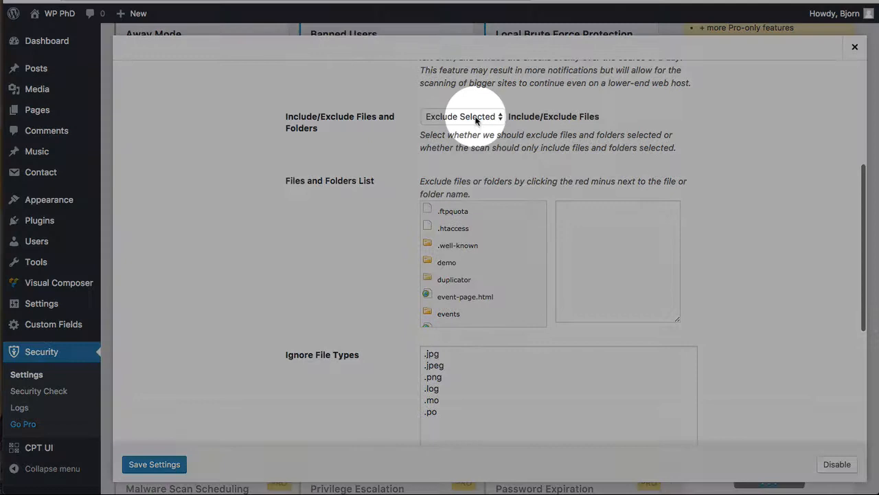
click(479, 118)
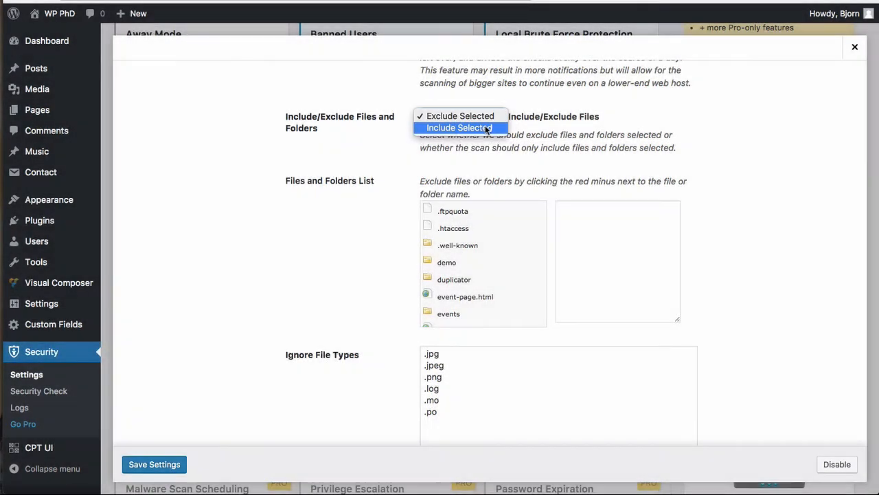
click(402, 136)
scroll(401, 135, down, 1)
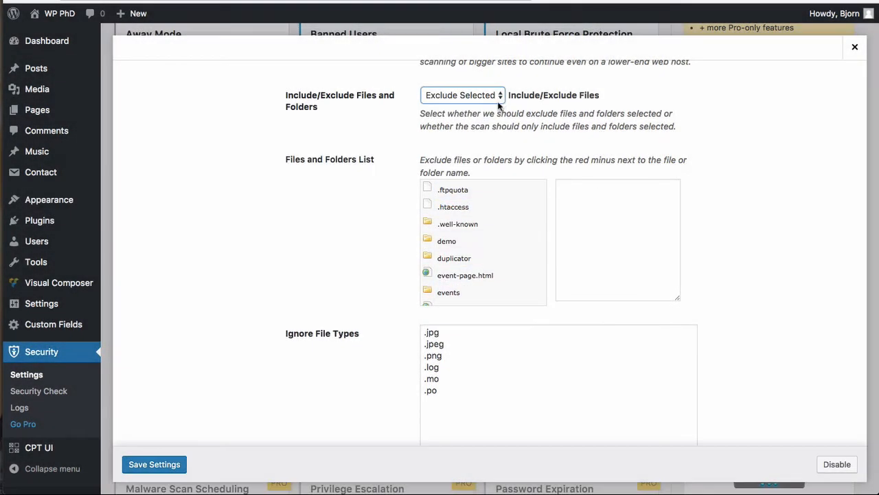
click(474, 96)
click(498, 108)
click(467, 95)
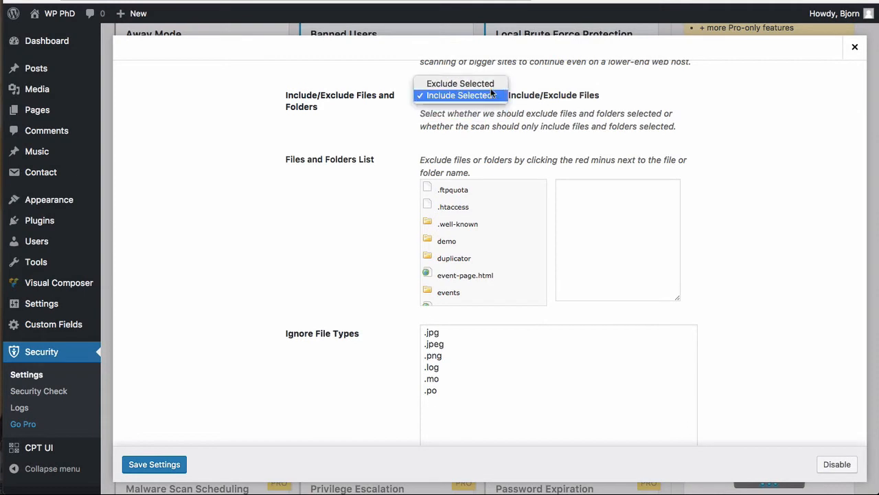
click(433, 159)
click(410, 190)
scroll(410, 191, down, 1)
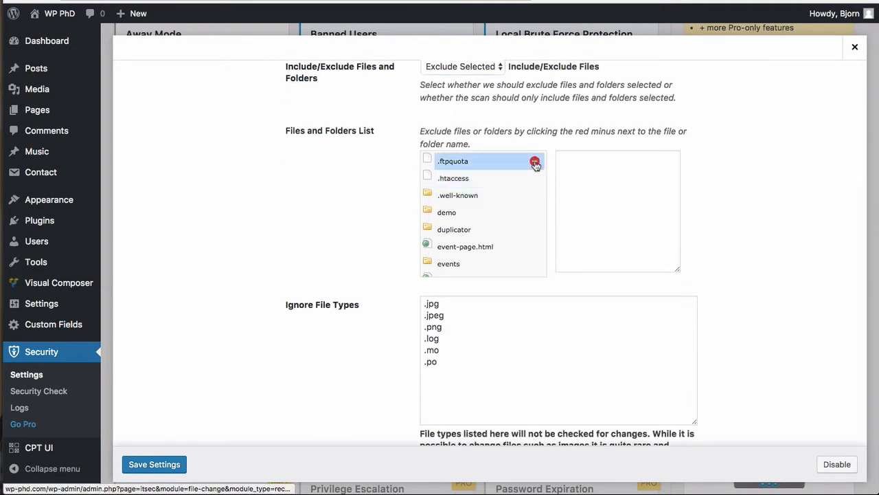
Step: Add .ftpquota to the excluded files, and try Include Selected for it before returning to Exclude Selected
click(535, 163)
drag(597, 160, 536, 162)
scroll(581, 113, up, 1)
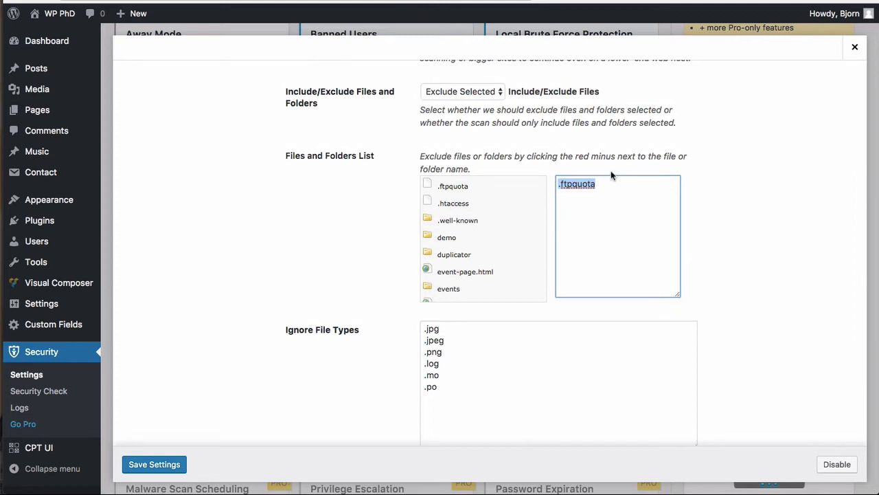
drag(599, 184, 550, 192)
click(485, 91)
click(479, 79)
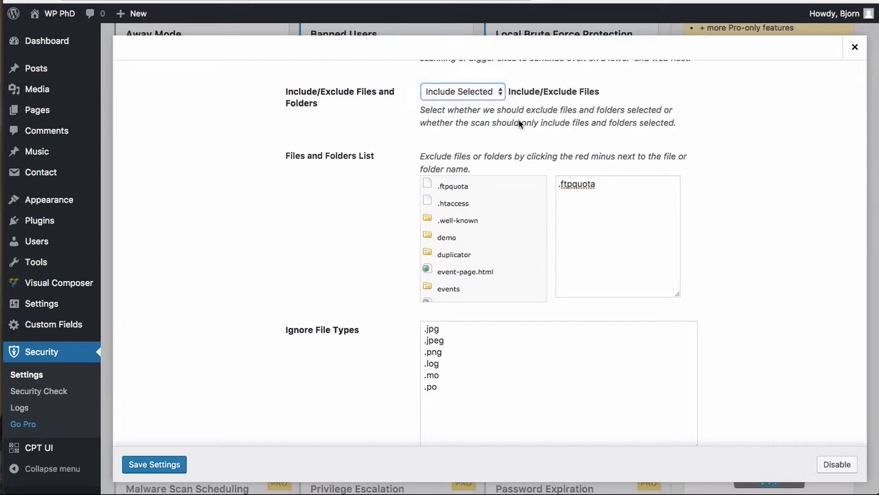
click(611, 212)
Step: Clear the .ftpquota entry from the list of selected files and folders
click(604, 199)
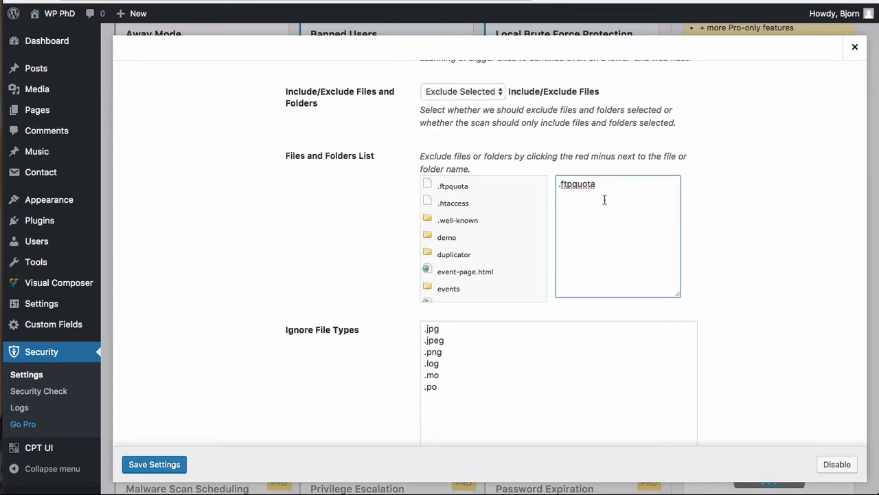
key(BackSpace)
key(super+a)
key(BackSpace)
click(377, 226)
Step: Examine the ignored file types, including the image, .log, .mo and .po entries
scroll(376, 227, down, 1)
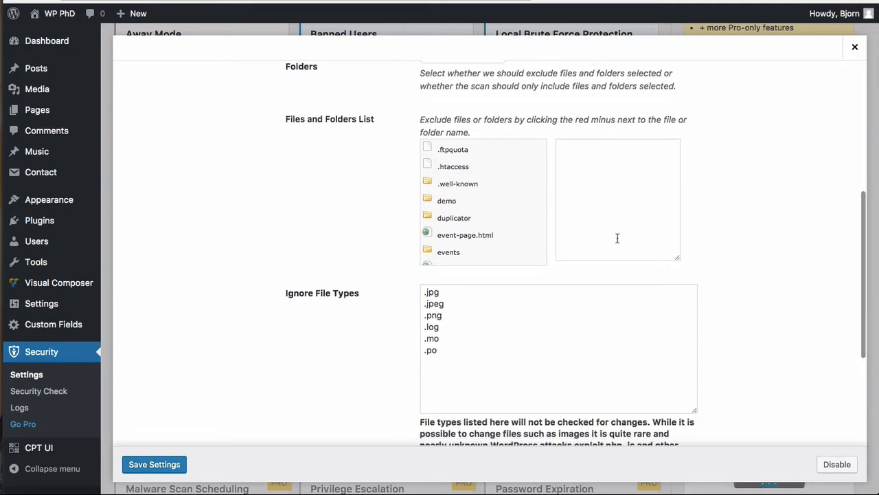
scroll(305, 254, down, 4)
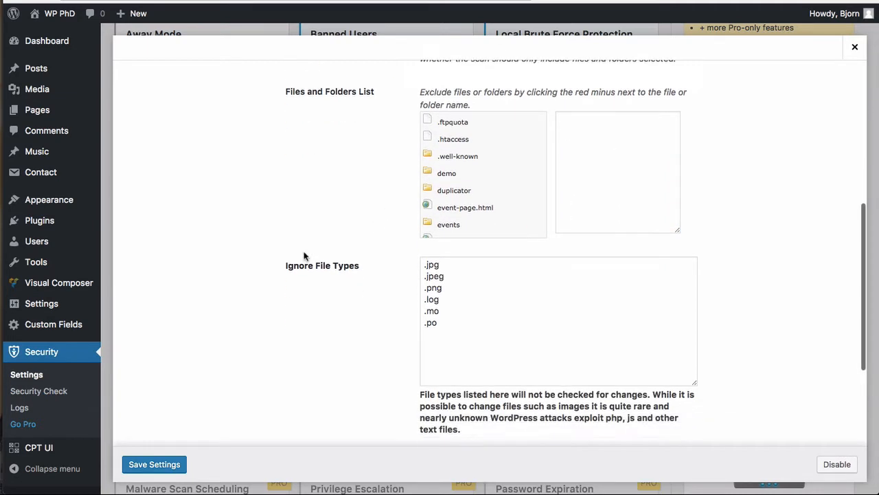
drag(467, 232, 405, 132)
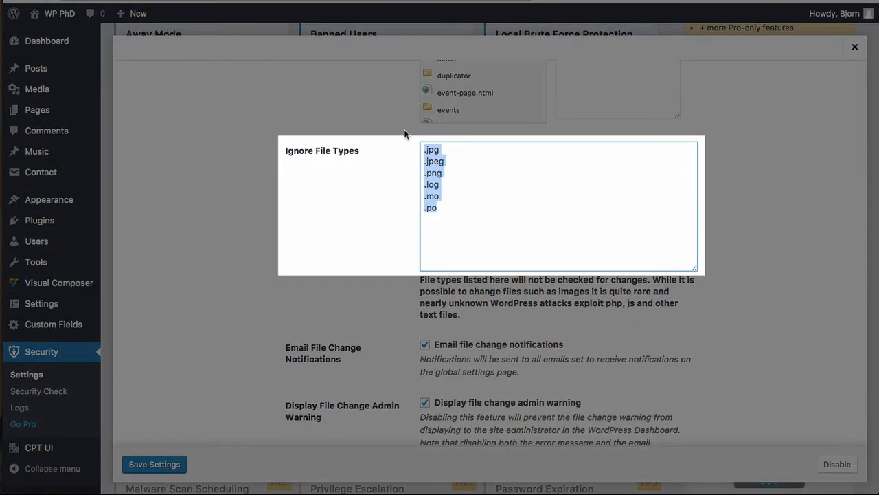
drag(439, 184, 421, 147)
click(436, 190)
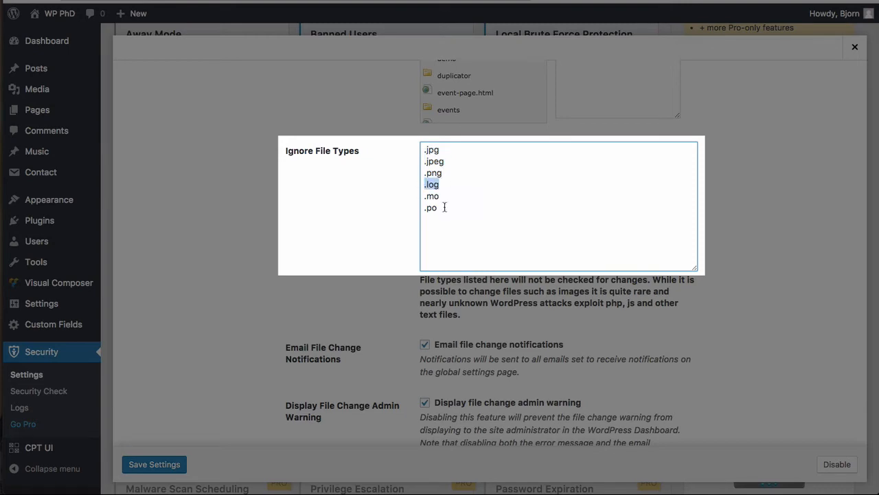
drag(445, 207, 421, 196)
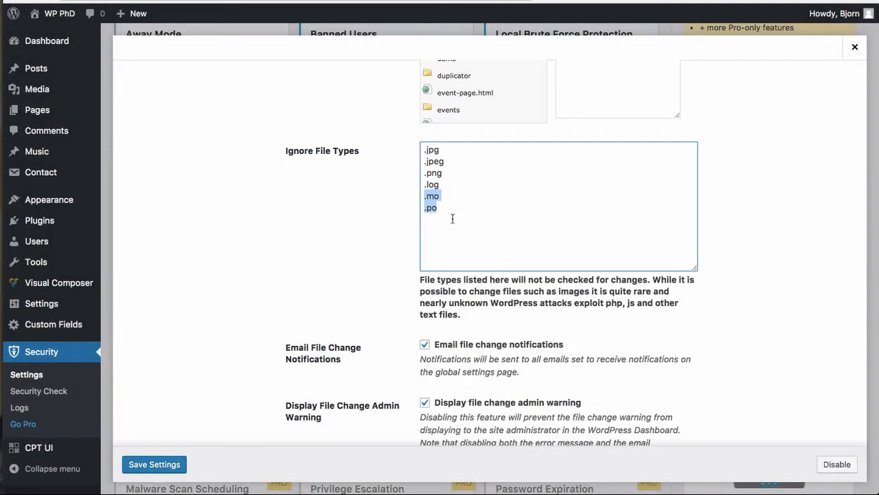
click(401, 243)
Step: Keep the file change email notifications and admin warning enabled, and save the File Change Detection settings
scroll(401, 243, down, 1)
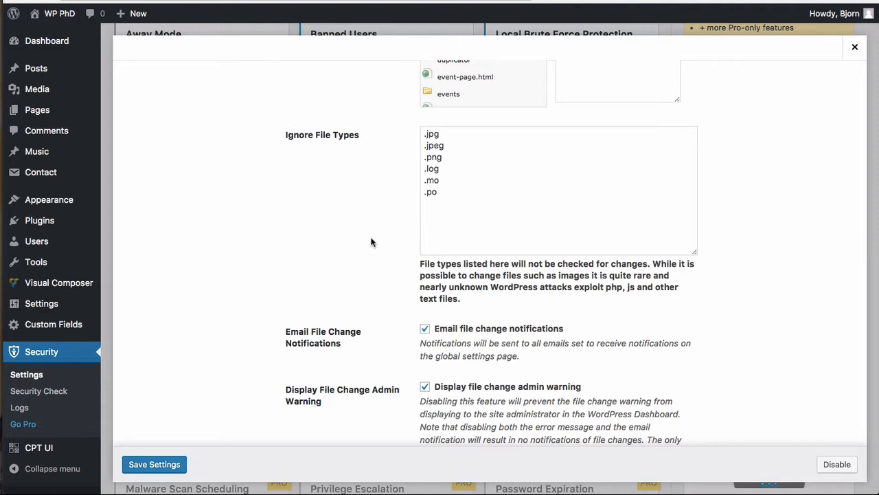
scroll(365, 268, down, 2)
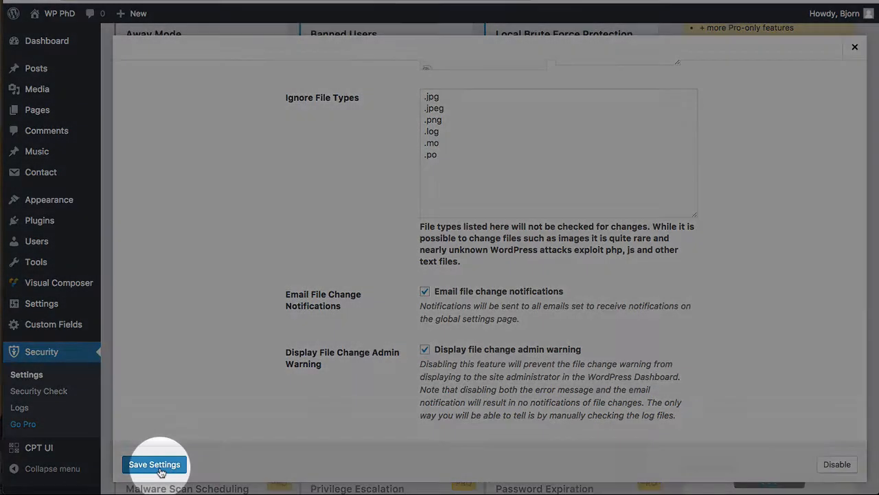
click(165, 465)
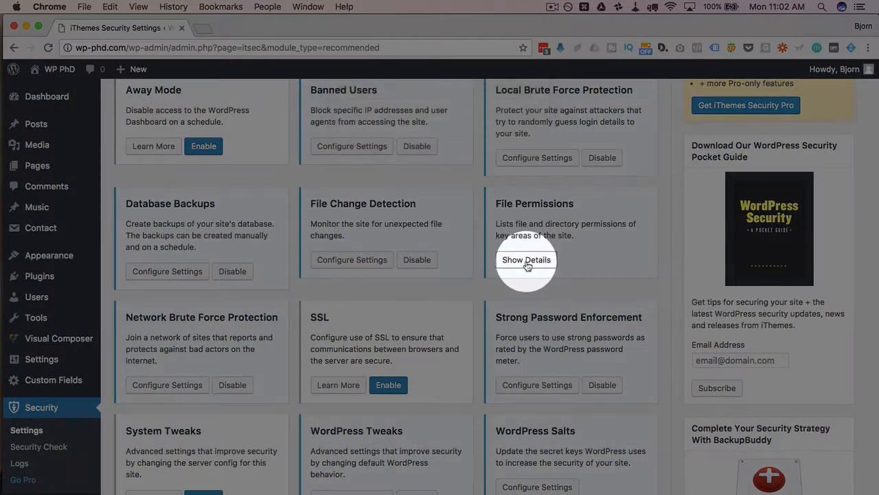
Step: Load the File Permissions details and compare the suggested and current values for the root folder and .htaccess
click(527, 261)
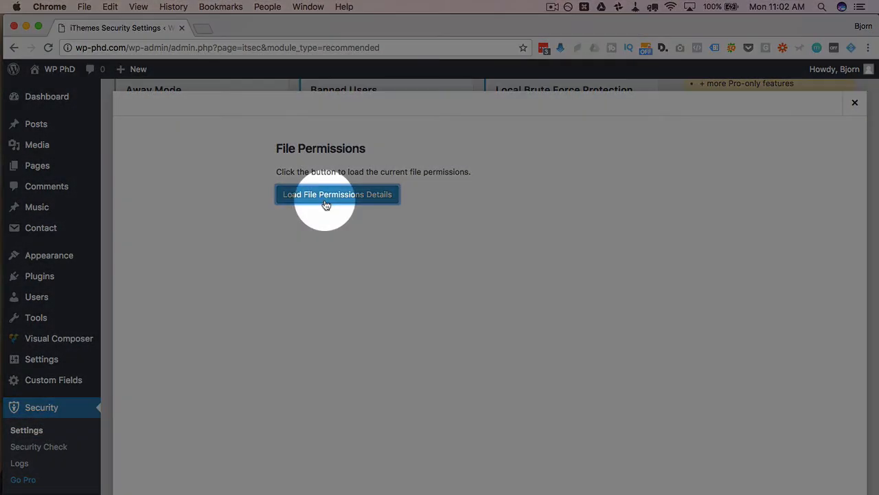
click(326, 205)
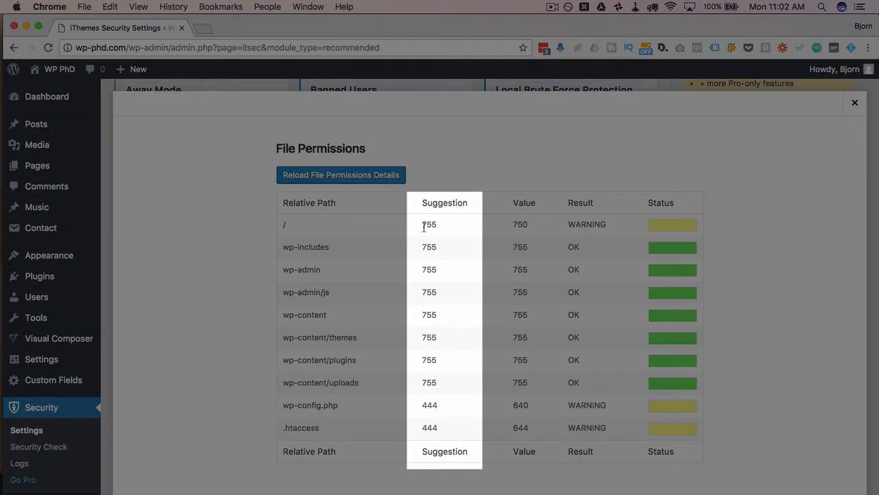
drag(424, 222, 439, 210)
click(496, 226)
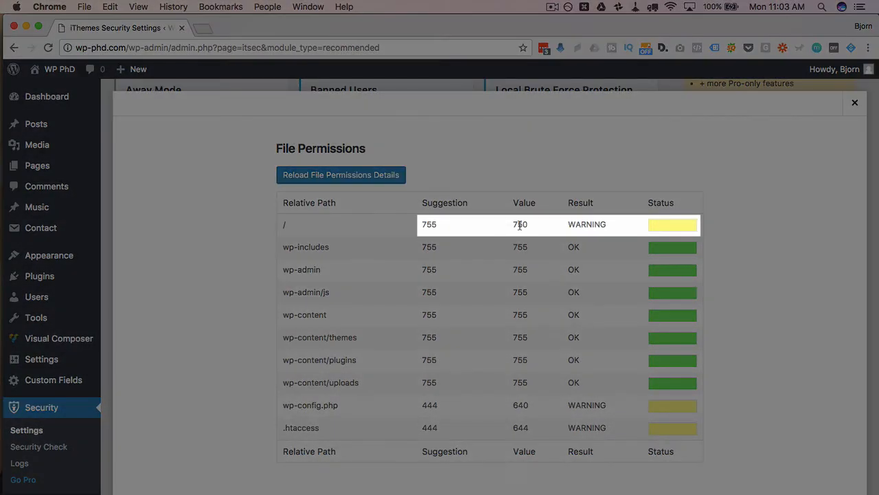
double_click(520, 225)
click(434, 224)
double_click(433, 224)
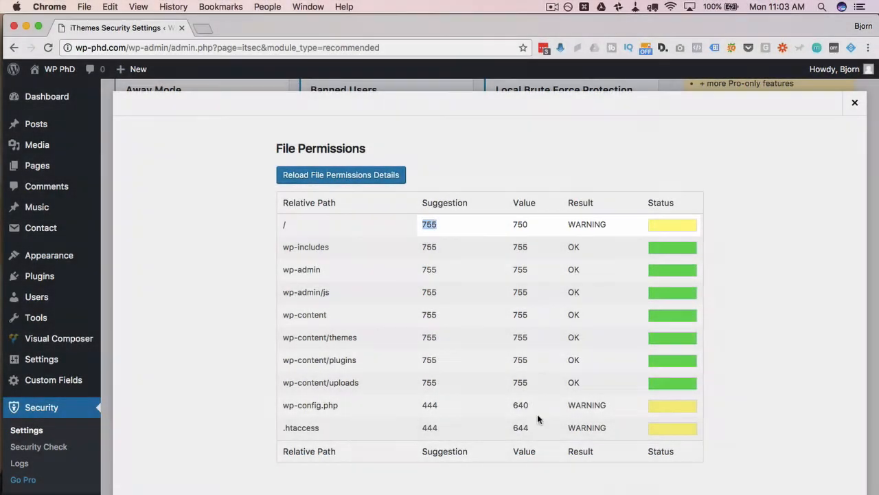
double_click(429, 428)
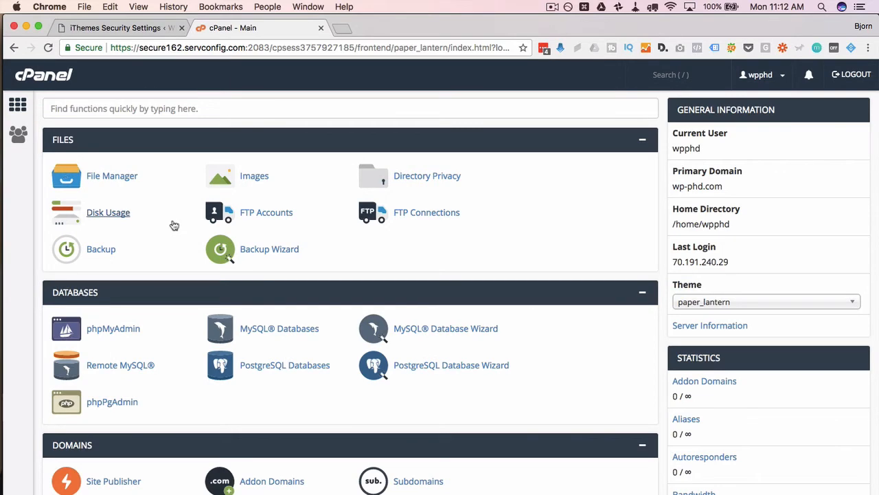
Step: Open the public_html folder in cPanel's File Manager, and check the suggested .htaccess permission in iThemes Security
click(110, 176)
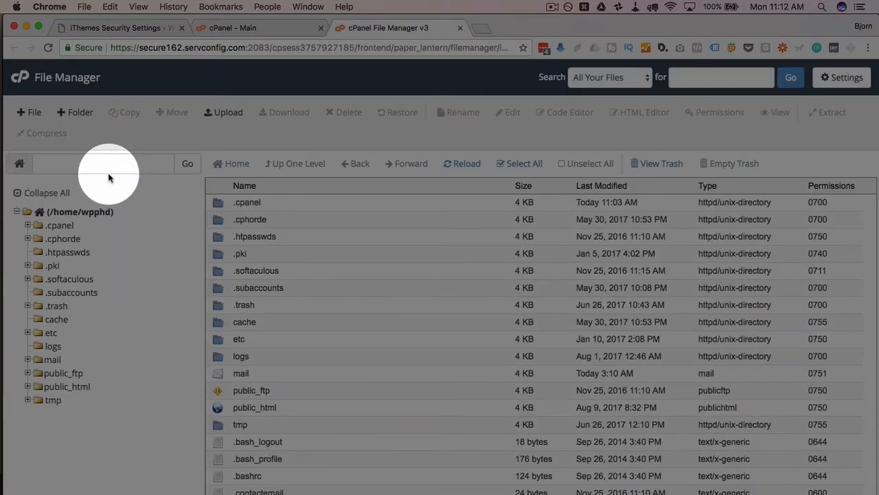
double_click(289, 408)
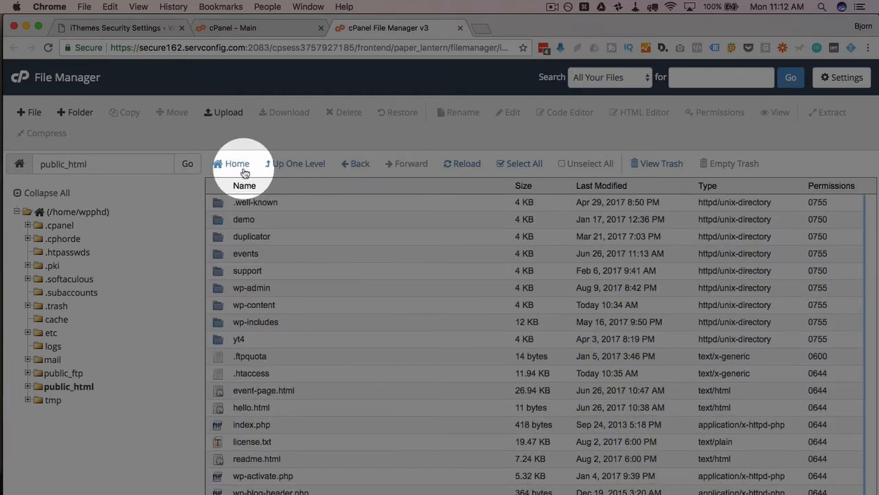
click(147, 26)
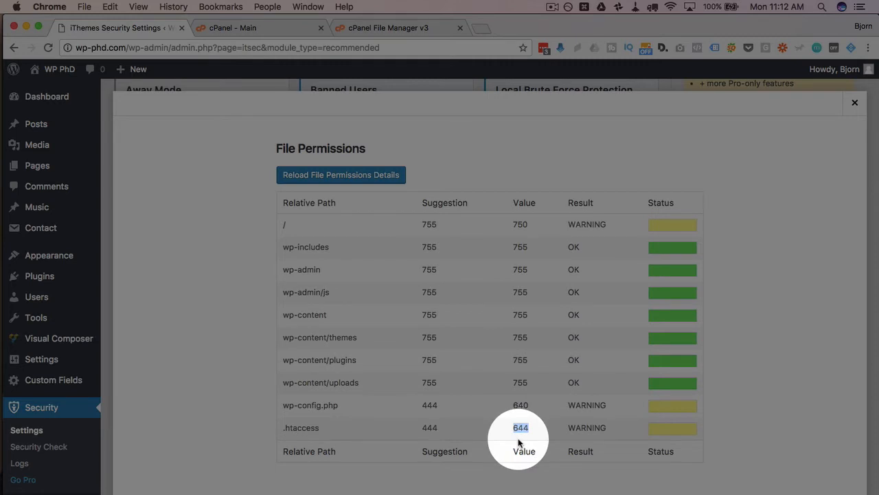
double_click(429, 427)
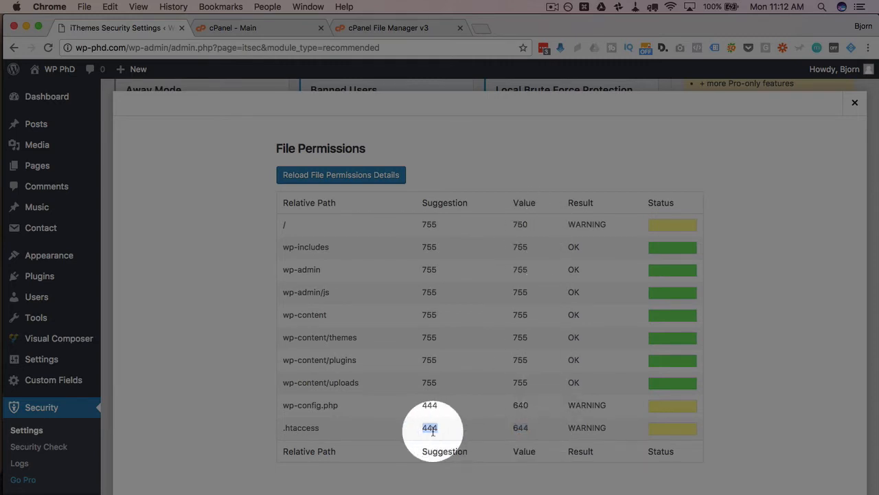
Step: Open the permissions of .htaccess in cPanel's File Manager and remove the user's write permission for a value of 444
click(379, 25)
click(301, 376)
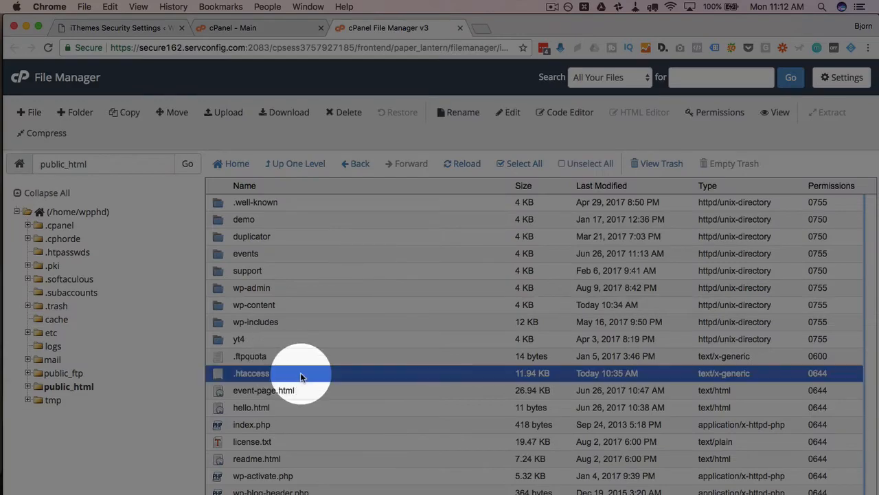
scroll(364, 344, down, 3)
right_click(357, 321)
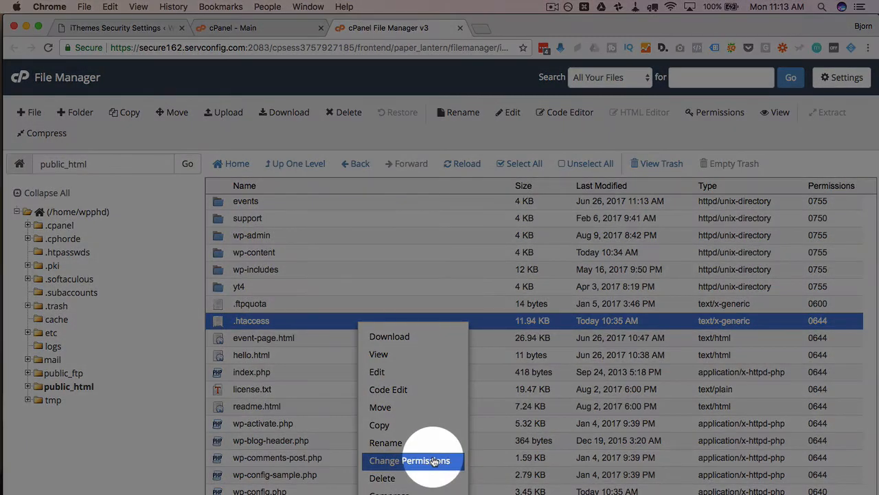
click(434, 460)
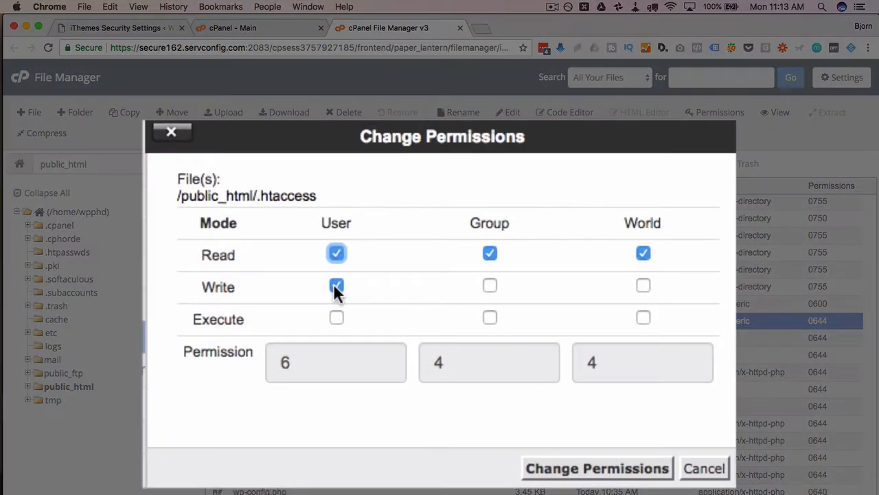
click(336, 286)
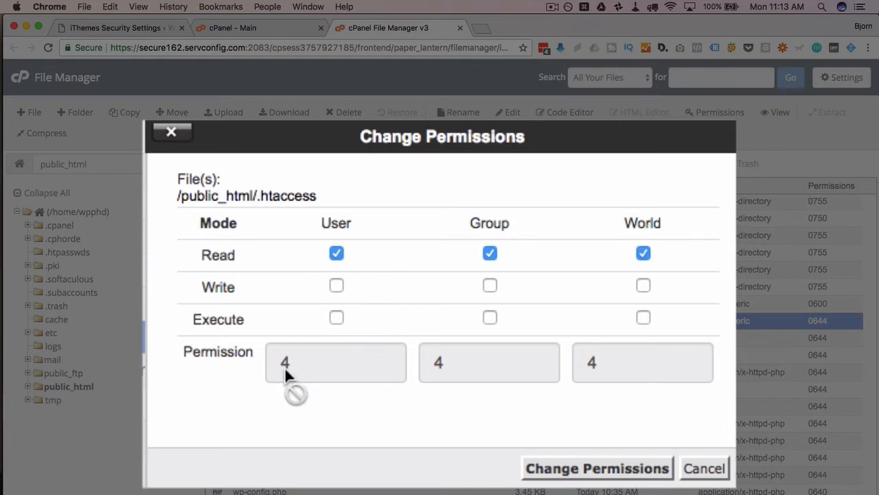
Step: Try different write and execute permissions for user, group and world on .htaccess, and return the value to 444
click(336, 286)
click(336, 317)
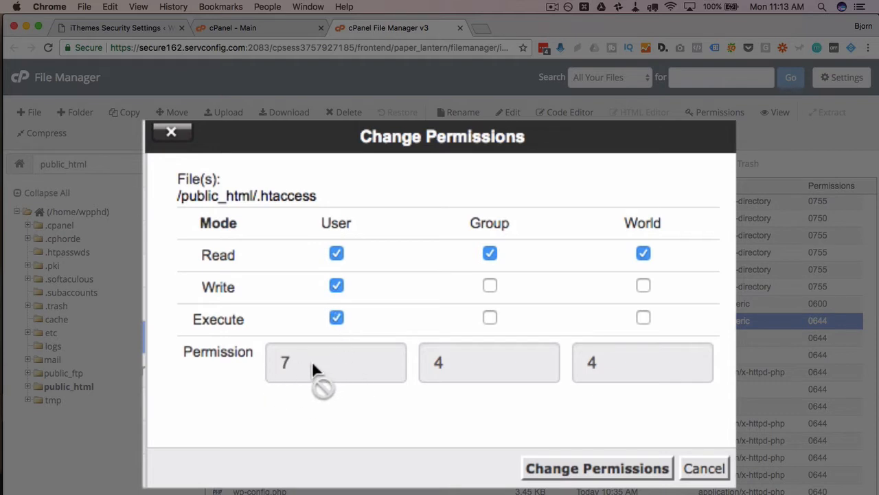
click(490, 285)
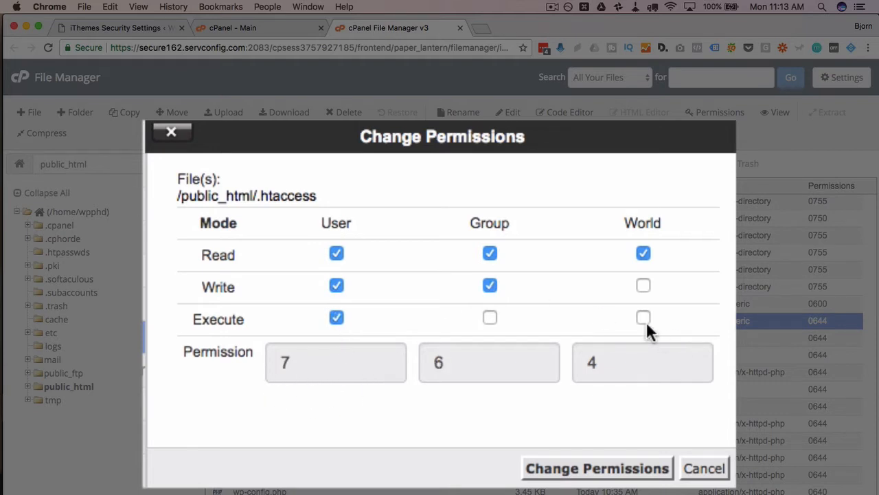
click(644, 284)
click(643, 316)
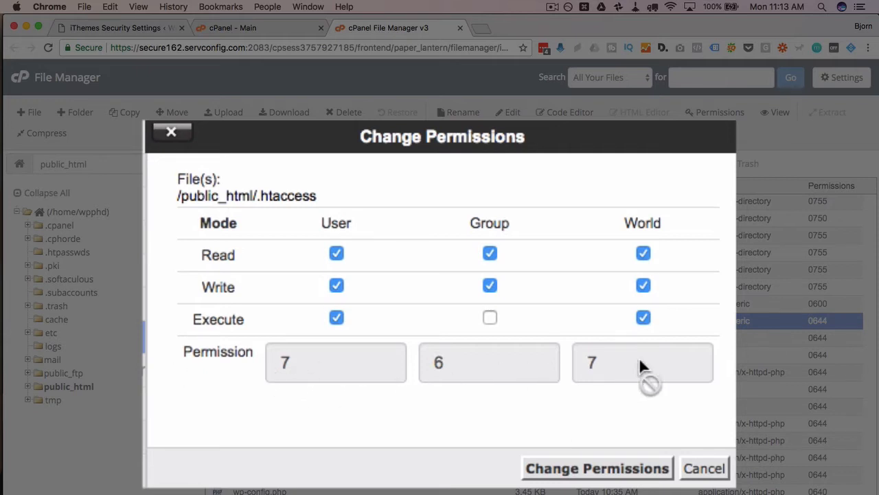
click(641, 317)
click(645, 284)
click(491, 285)
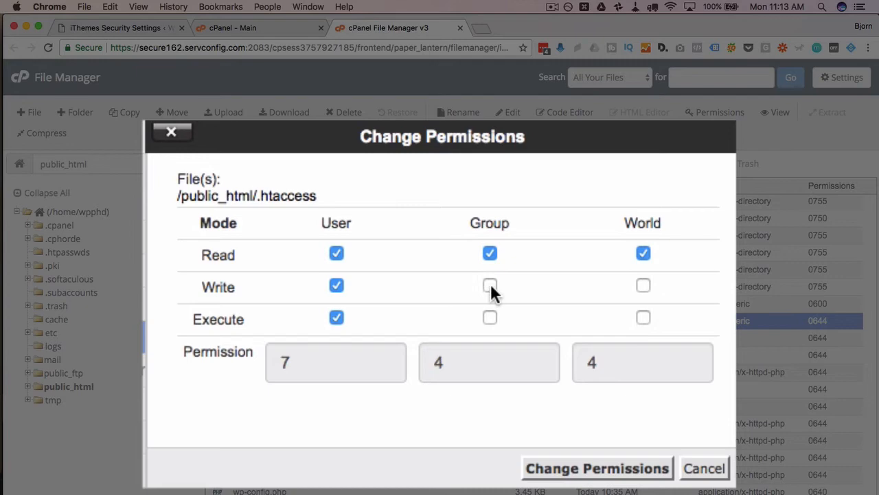
click(336, 286)
click(336, 317)
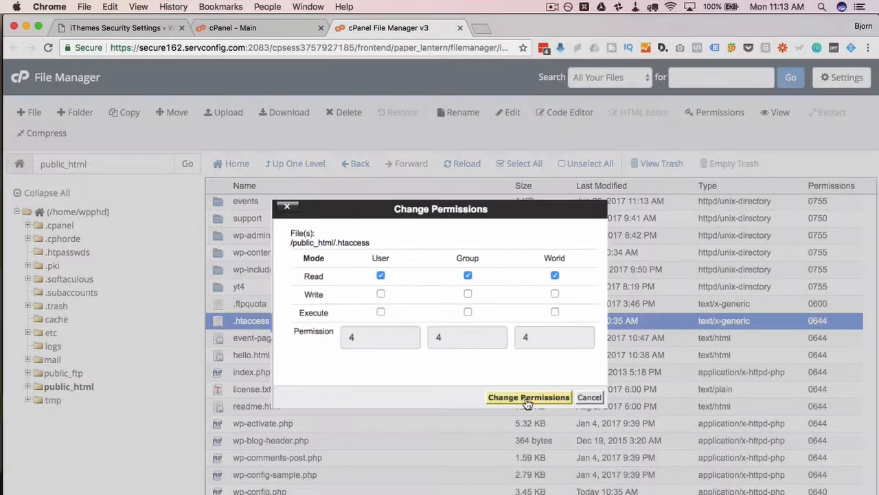
Step: Apply the 444 permission to .htaccess, and reload the File Permissions details in iThemes Security to compare its suggested and current values
click(527, 400)
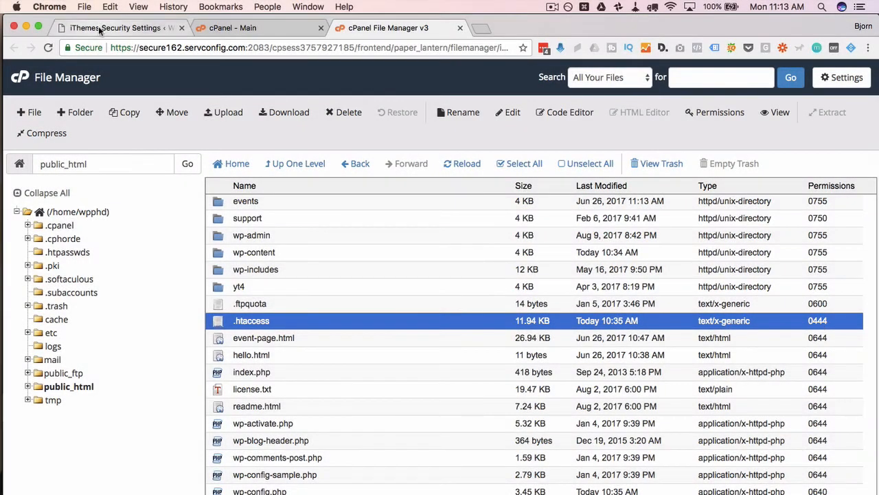
click(98, 26)
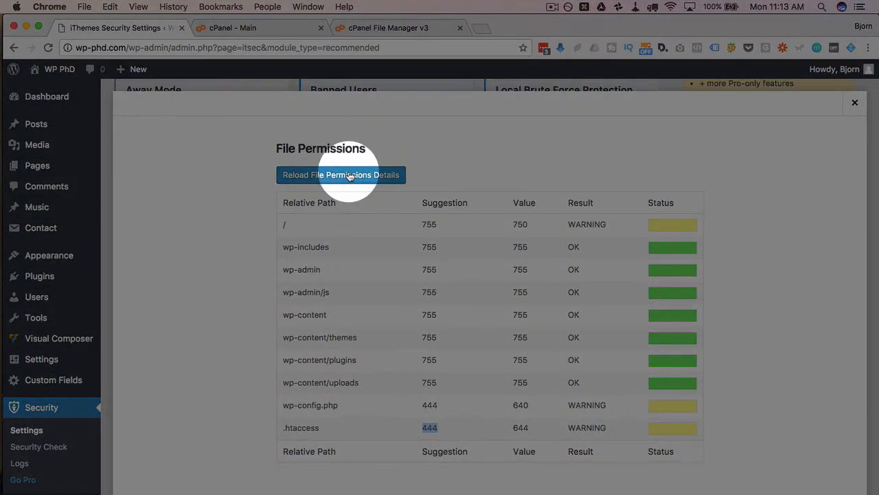
click(349, 176)
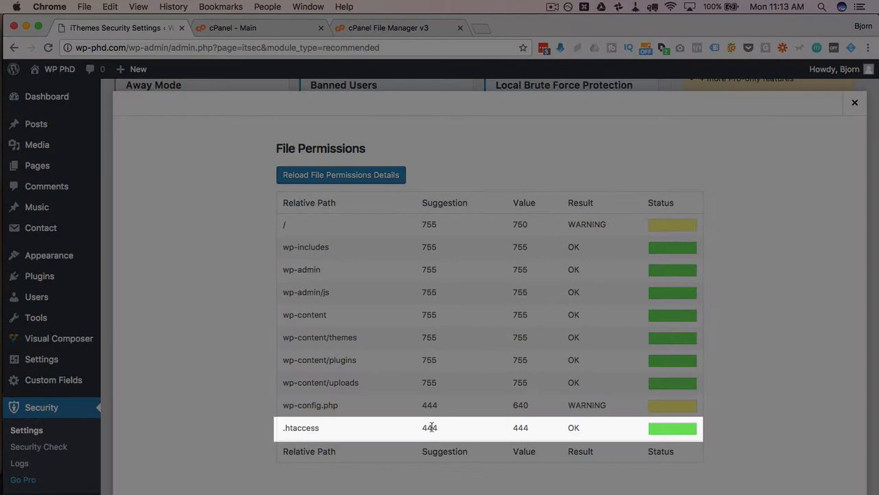
double_click(430, 427)
double_click(520, 426)
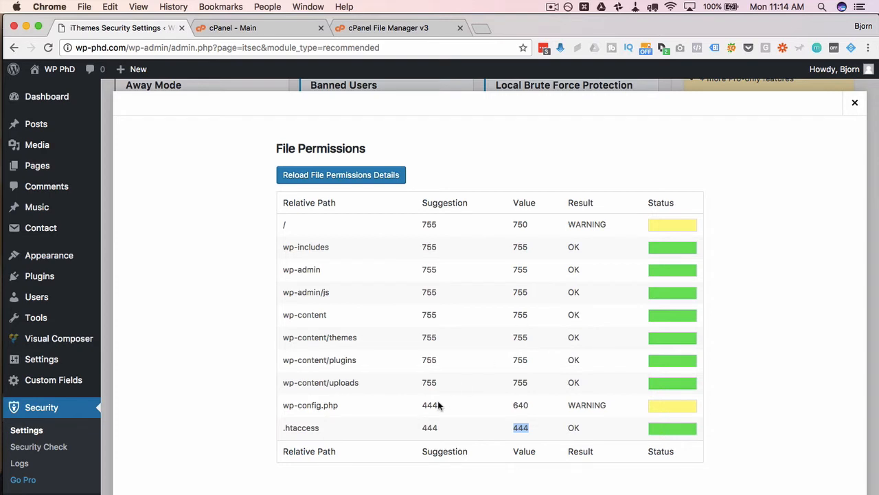
Step: Open the live site in a separate browser tab and check that it loads with the new .htaccess permission
mouse_move(55, 72)
super+click(53, 90)
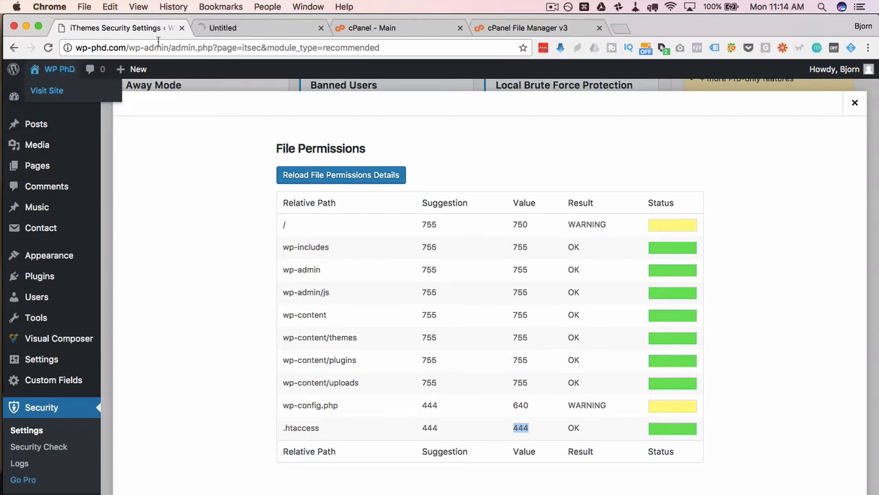
click(205, 35)
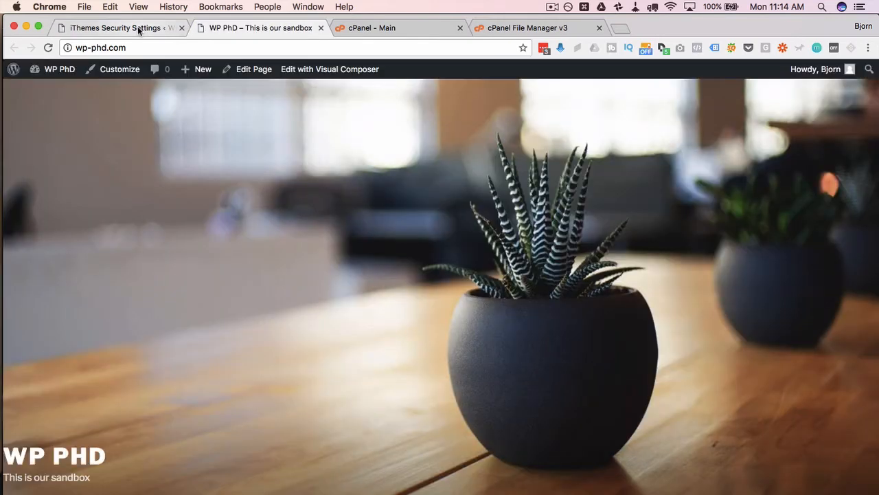
click(138, 28)
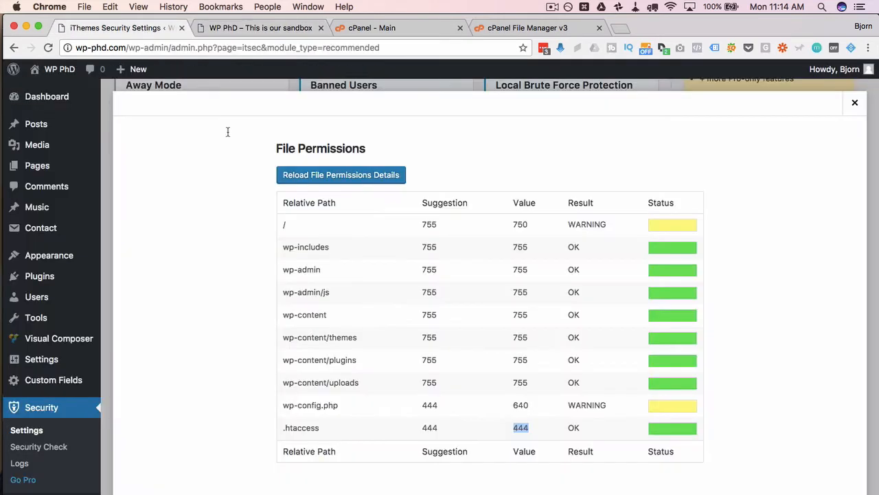
click(226, 28)
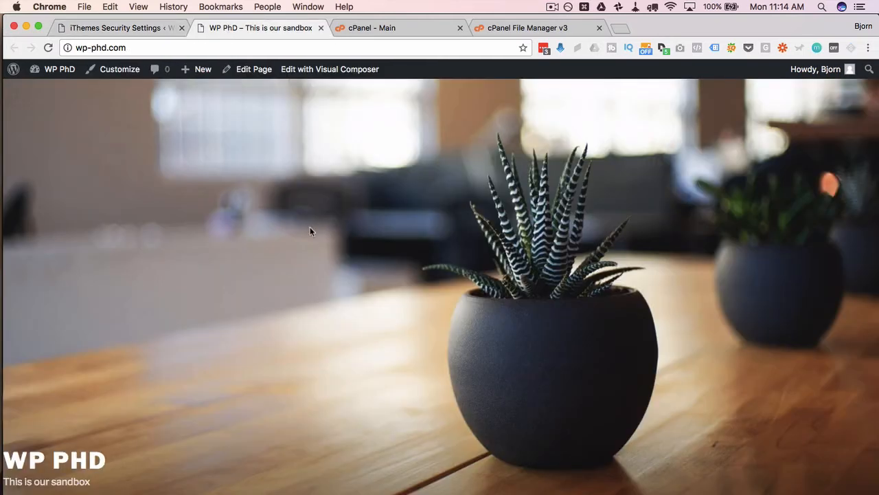
Step: Change the .htaccess permission to 440 by removing World read access in File Manager, and reload the live site to test it
click(540, 28)
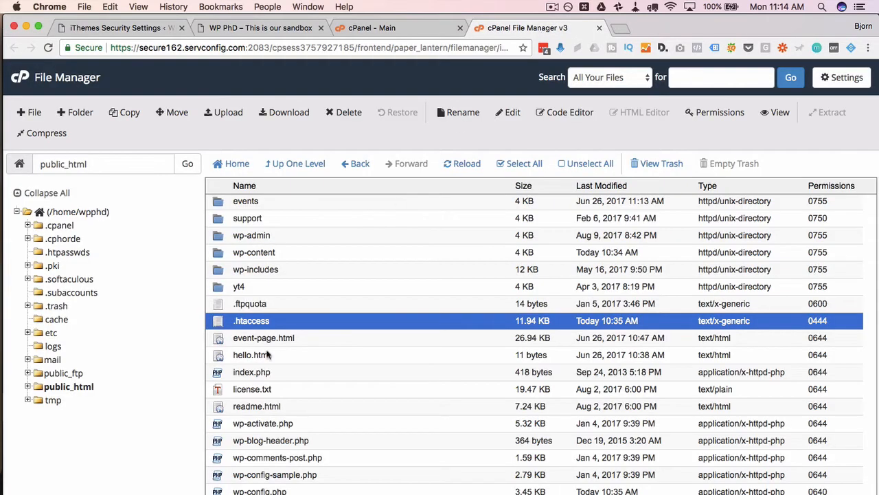
right_click(377, 335)
right_click(378, 323)
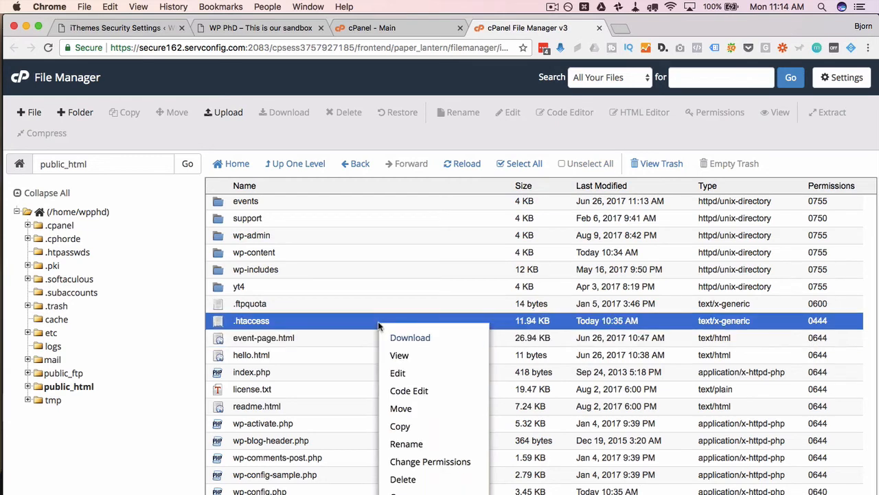
click(431, 465)
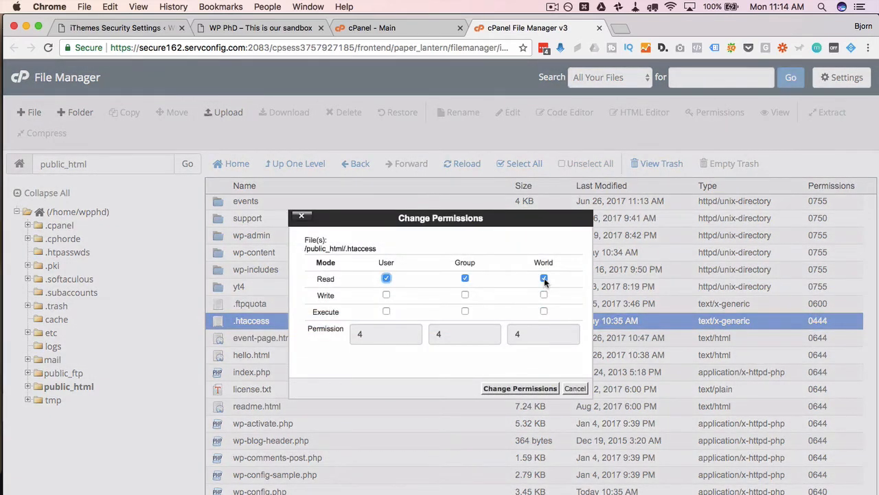
click(544, 277)
click(529, 389)
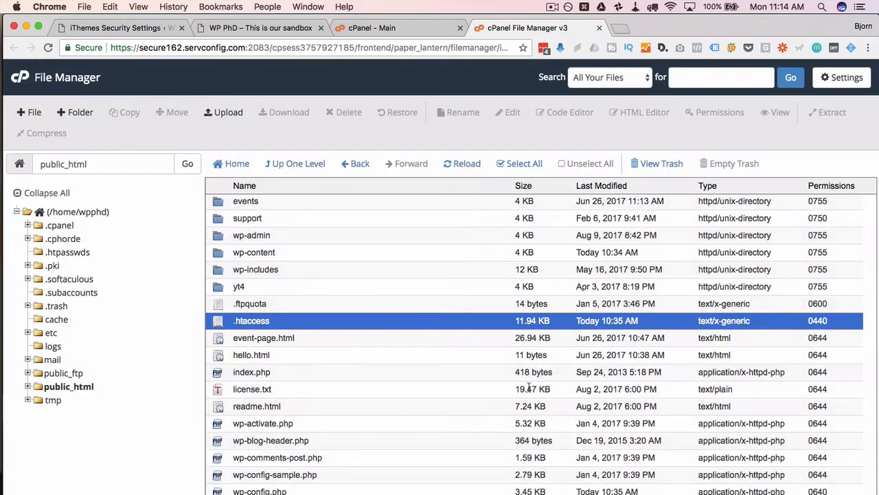
click(235, 29)
click(54, 46)
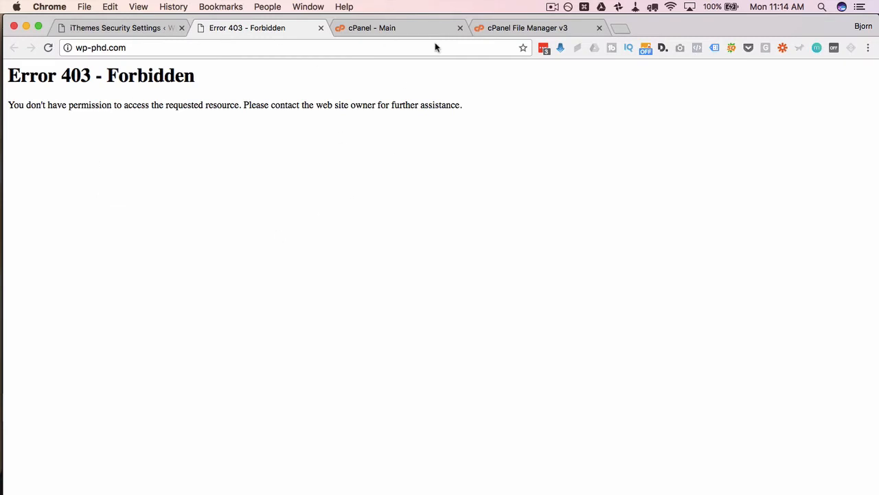
Step: Restore World read access on .htaccess in File Manager for a permission of 444, and reload the live site
click(510, 28)
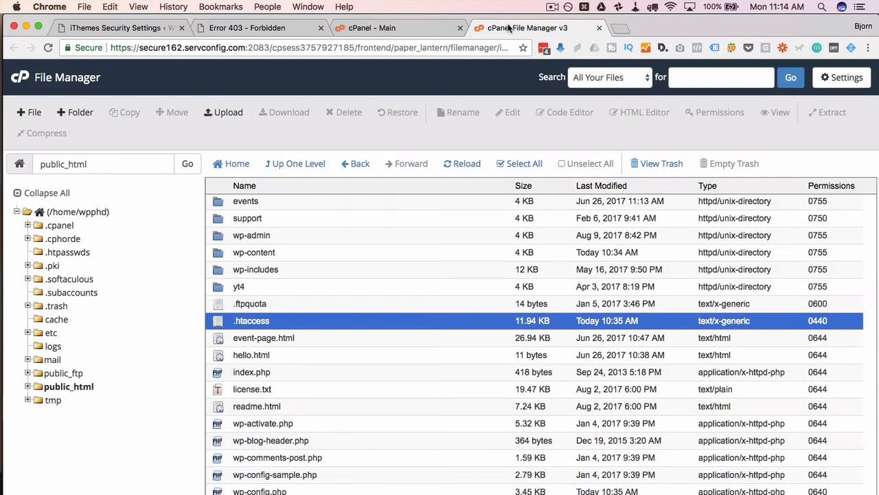
right_click(450, 321)
click(492, 461)
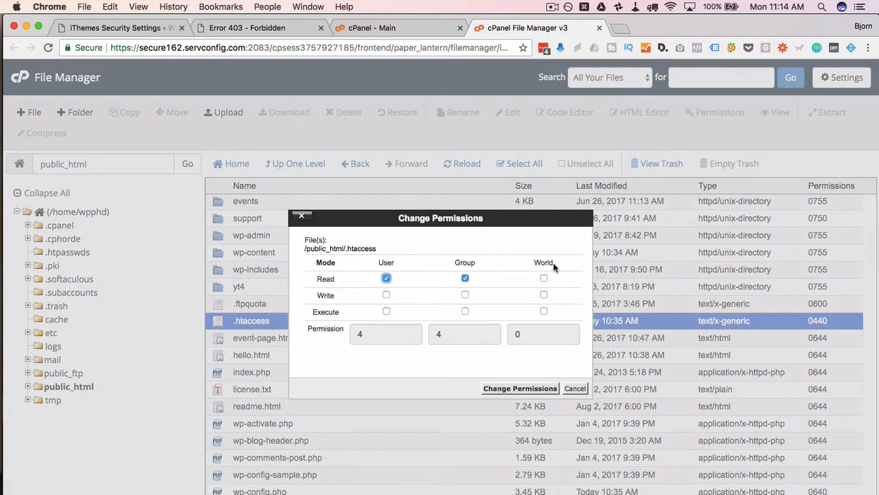
click(543, 279)
click(540, 389)
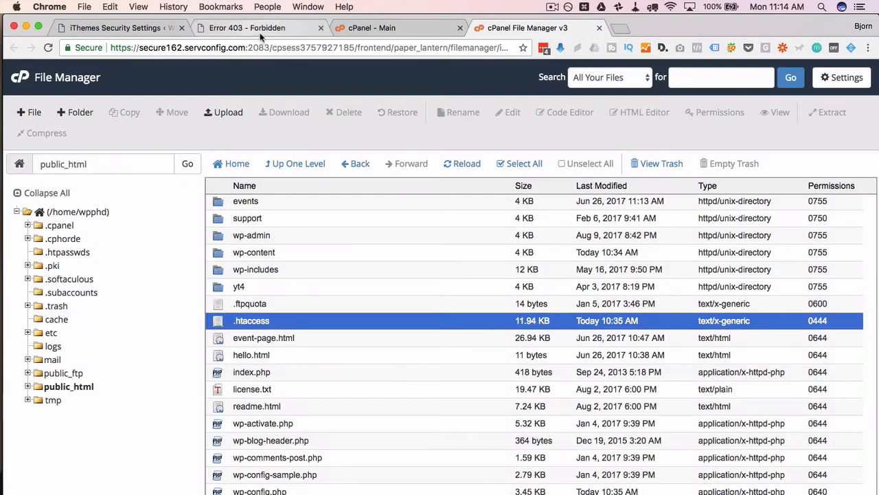
click(260, 30)
click(48, 48)
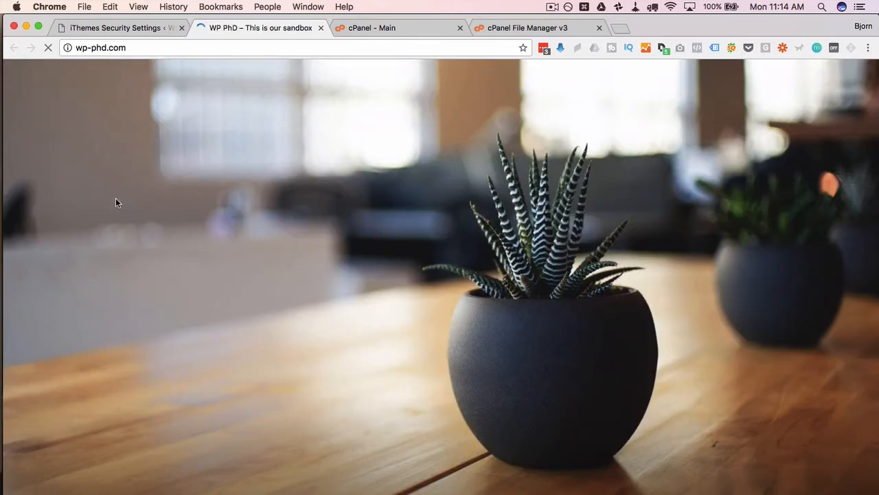
Step: Close the File Permissions details in iThemes Security, and open the Network Brute Force Protection settings to review the API key and Ban Reported IPs options
click(124, 29)
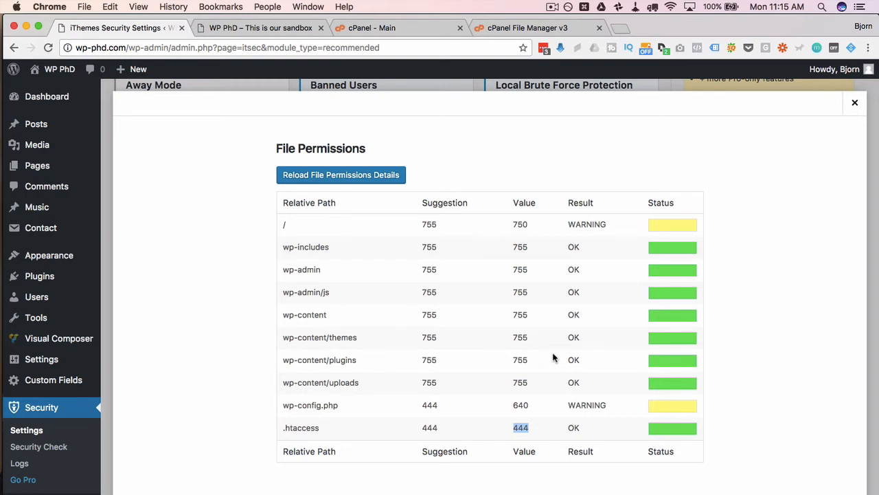
key(Escape)
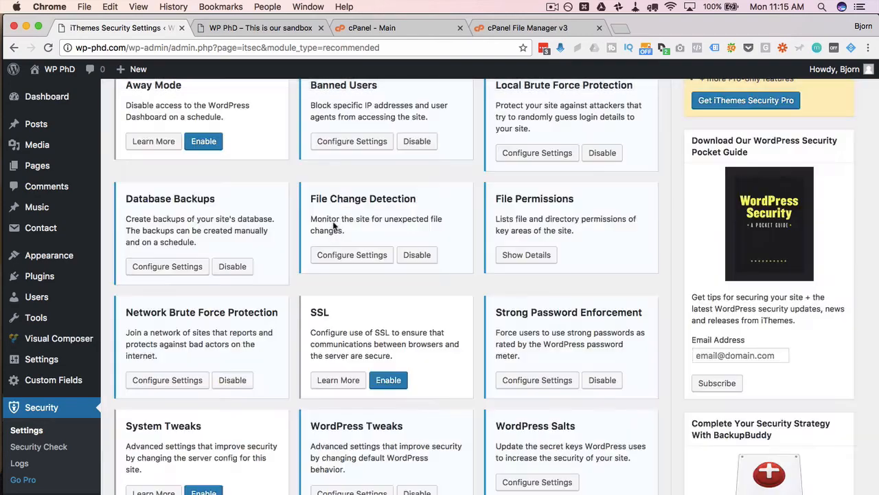
scroll(269, 220, down, 2)
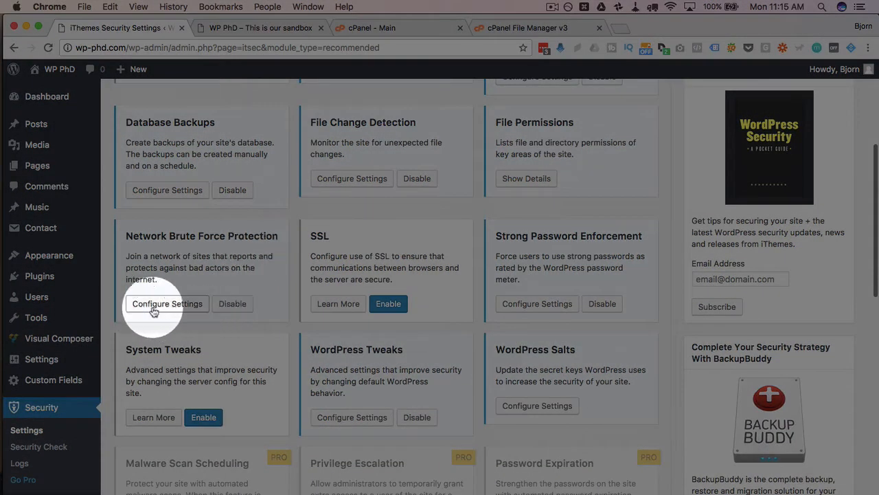
click(163, 306)
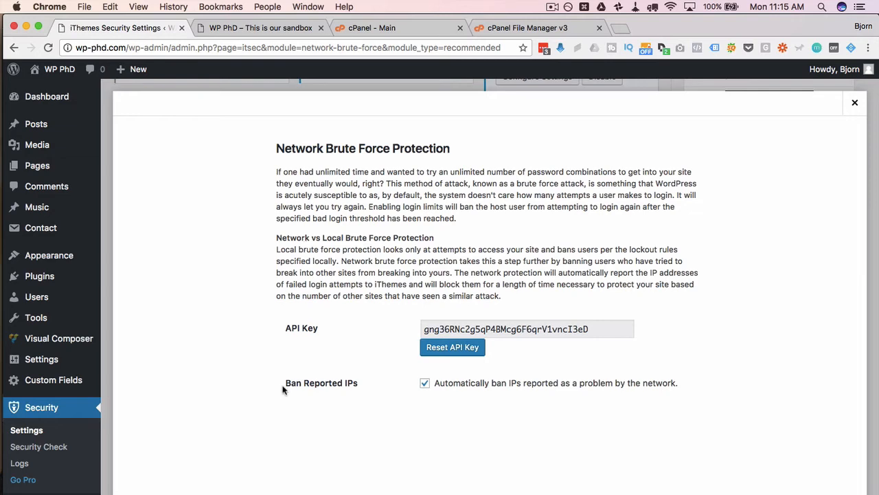
drag(286, 385, 356, 385)
drag(283, 333, 351, 386)
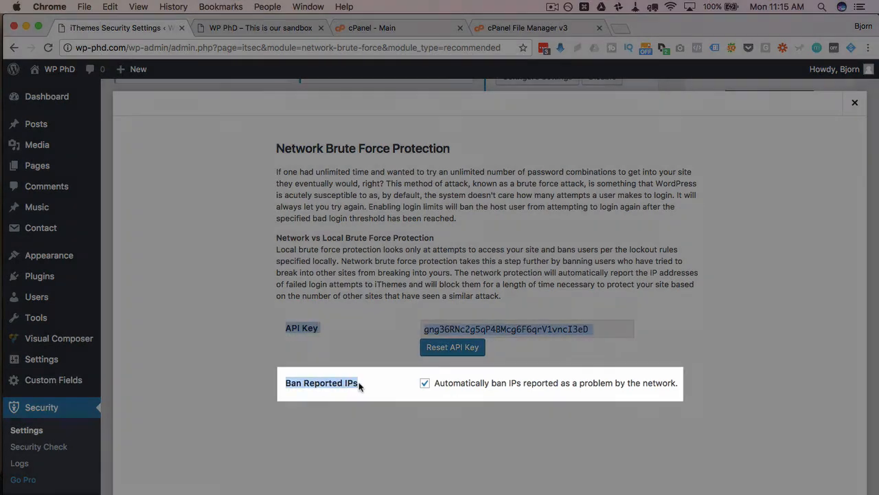
click(336, 385)
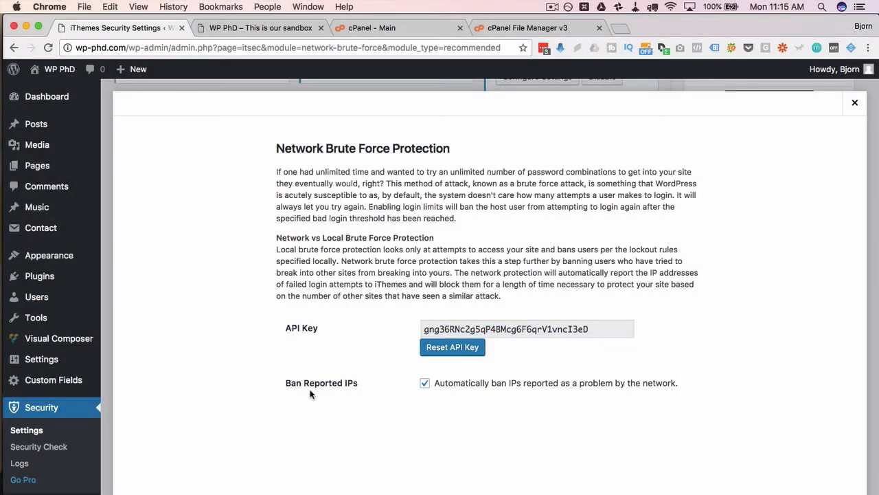
Step: Keep automatic banning of IPs reported by the network enabled, and save the Network Brute Force Protection settings
click(426, 385)
click(425, 385)
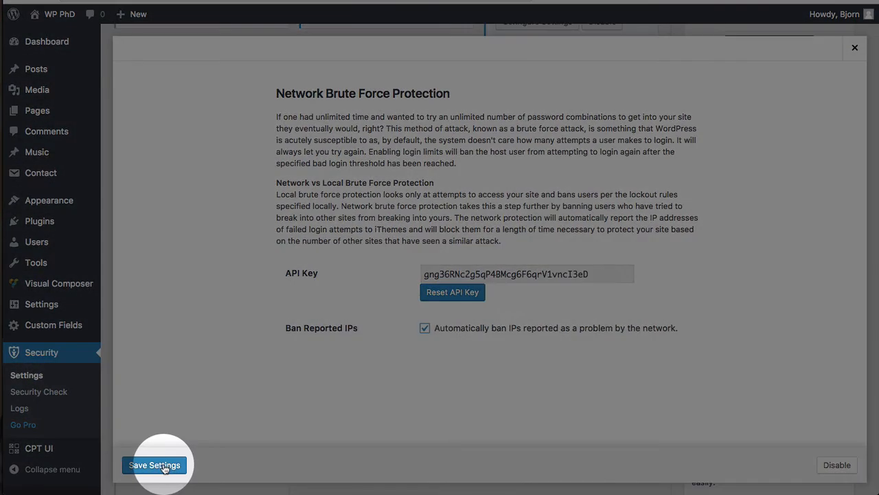
click(155, 465)
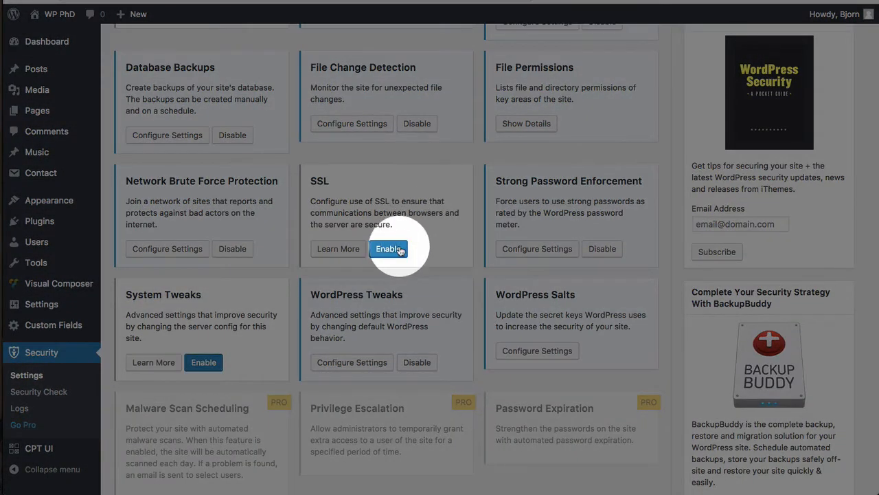
Step: Enable the SSL module and open its settings to review the SSL support notes and Front End SSL Mode option
click(388, 249)
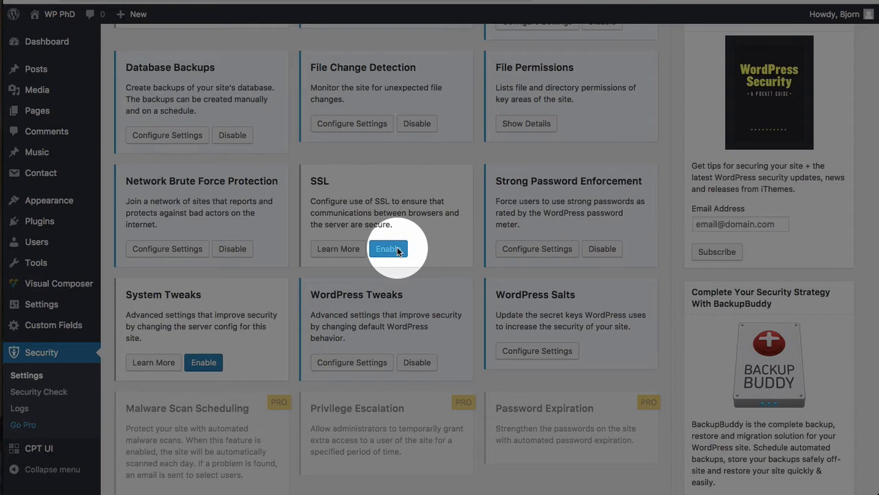
click(347, 249)
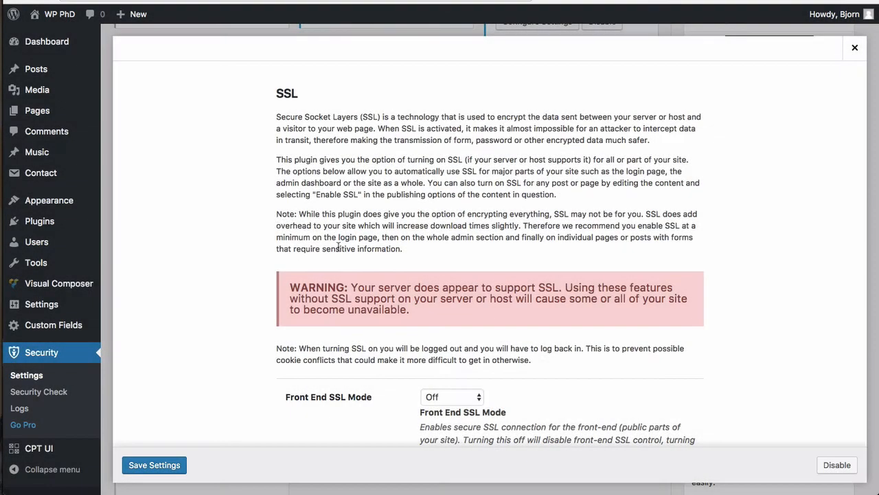
scroll(338, 247, down, 4)
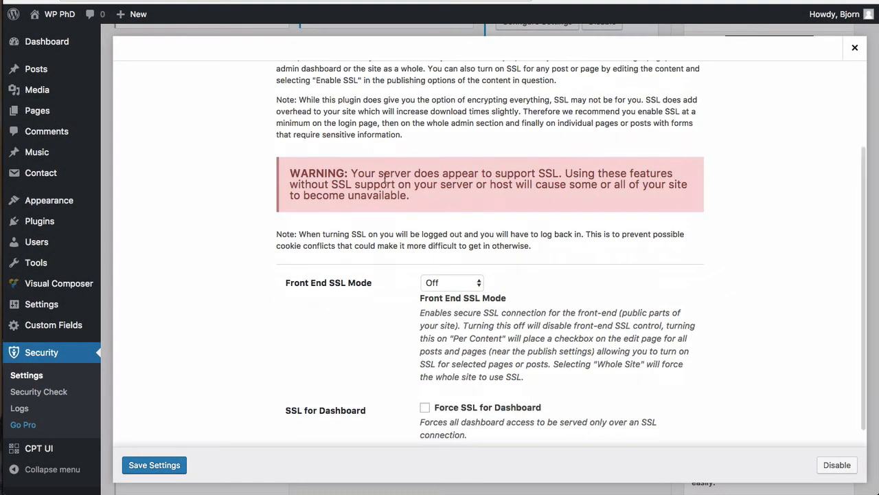
scroll(379, 240, down, 1)
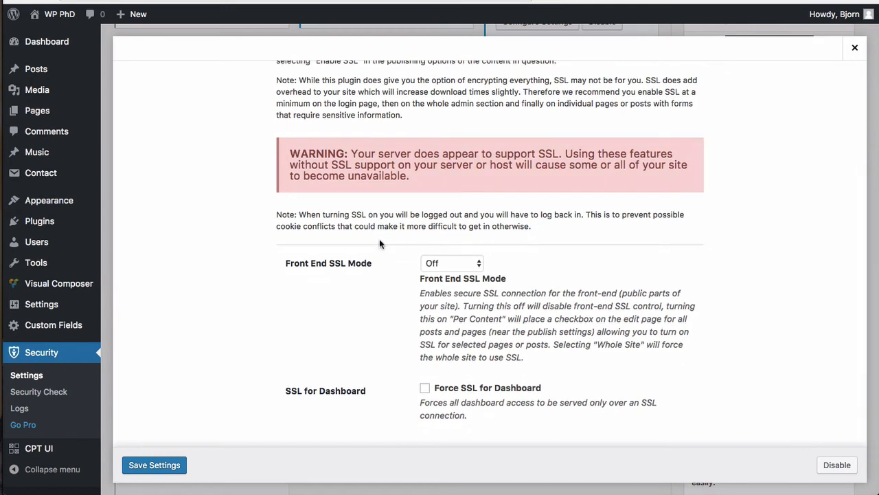
drag(285, 264, 381, 265)
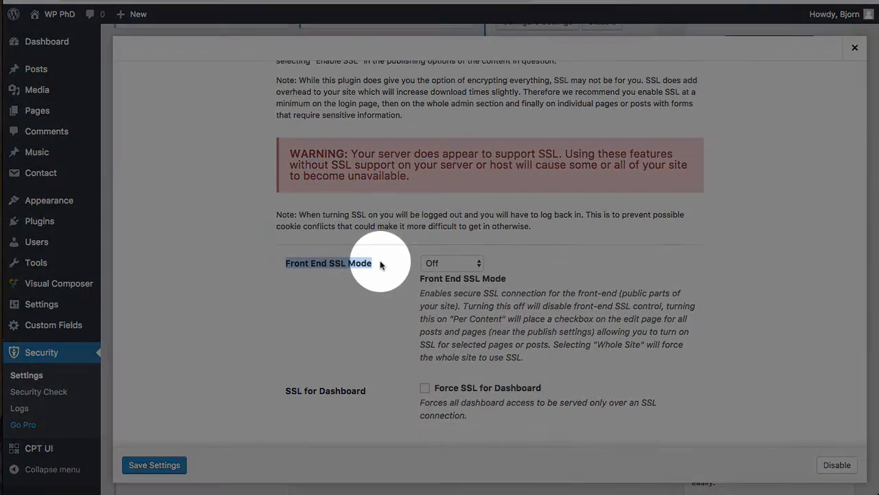
Step: Try Whole Site as the Front End SSL Mode, and set the mode back to Off
click(429, 263)
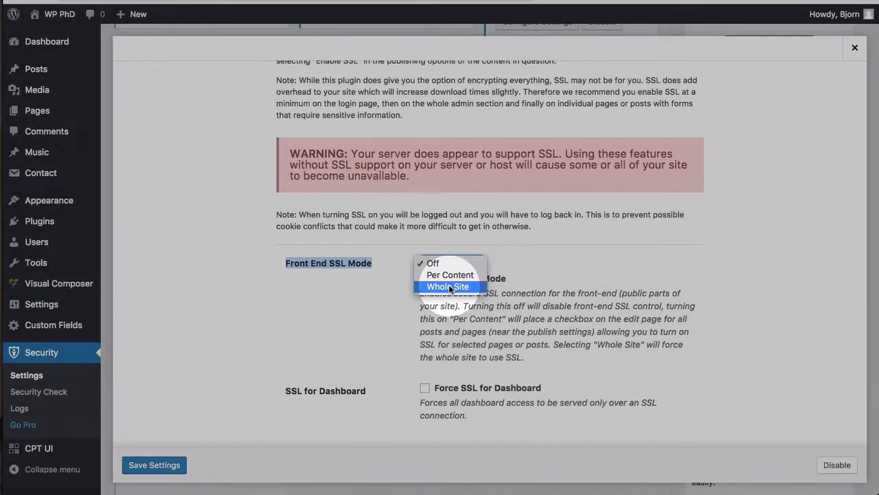
click(448, 285)
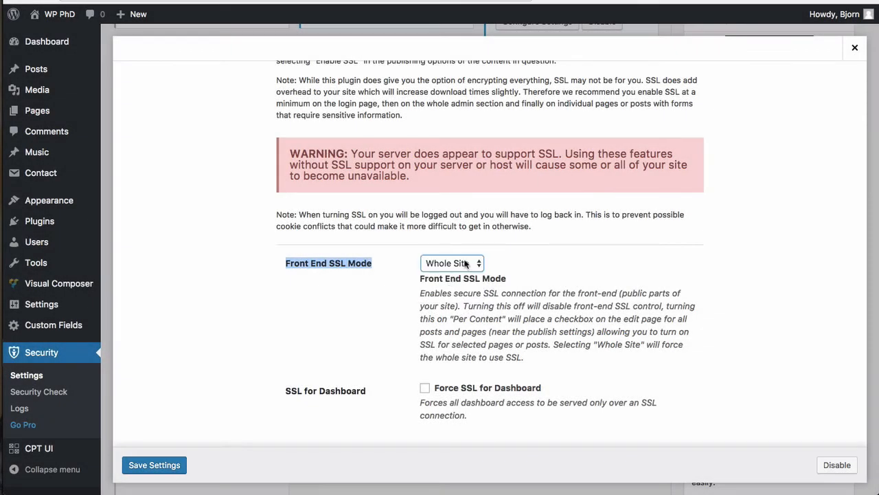
click(373, 294)
click(434, 266)
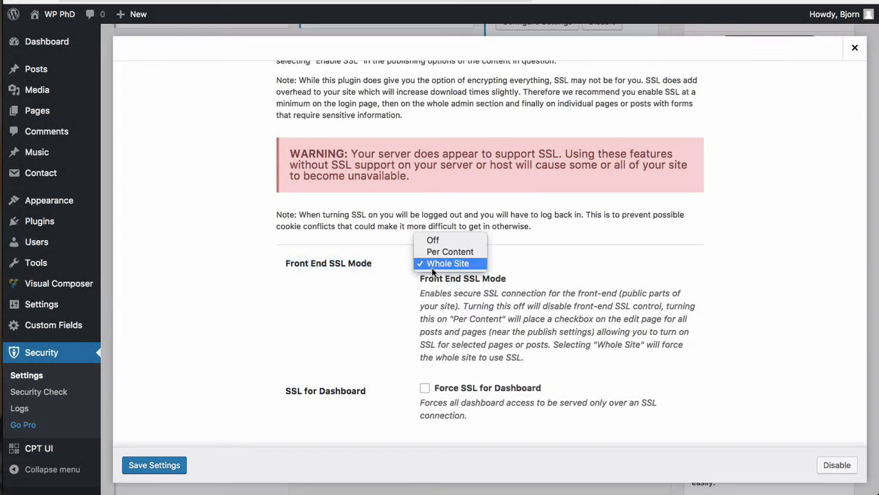
click(436, 239)
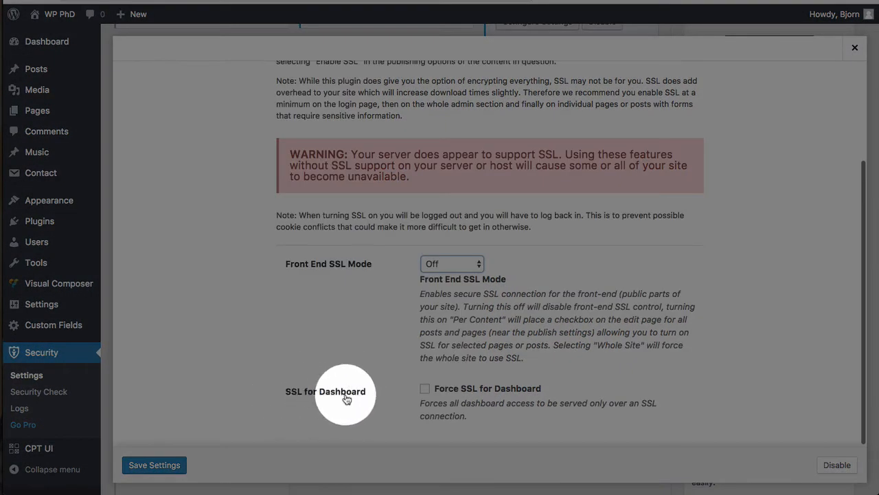
Step: Leave Force SSL for Dashboard off, disable the SSL module, and close its settings
click(425, 389)
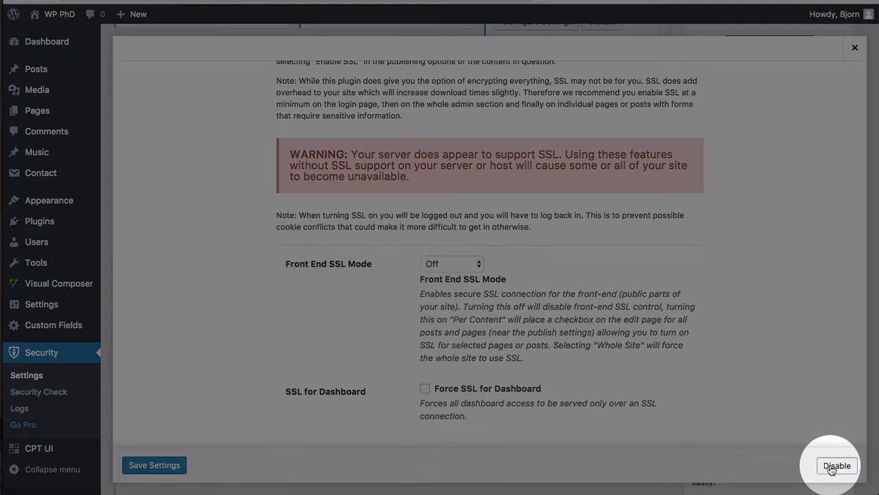
click(831, 468)
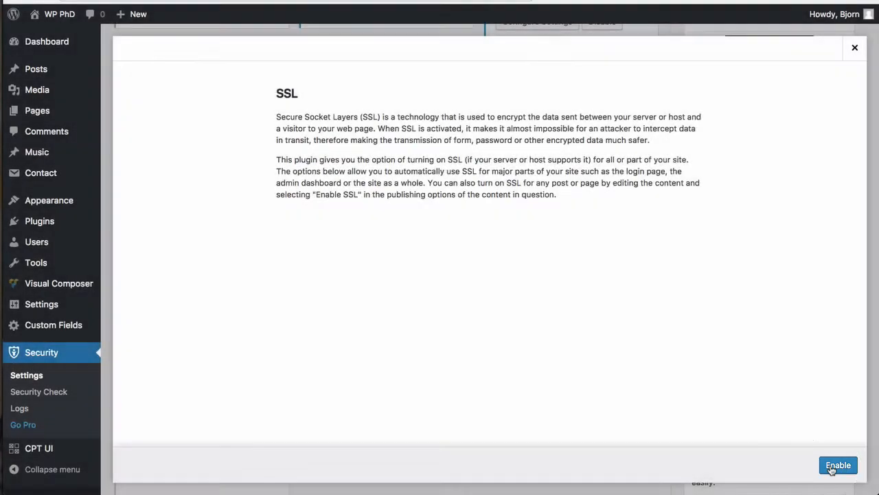
click(854, 50)
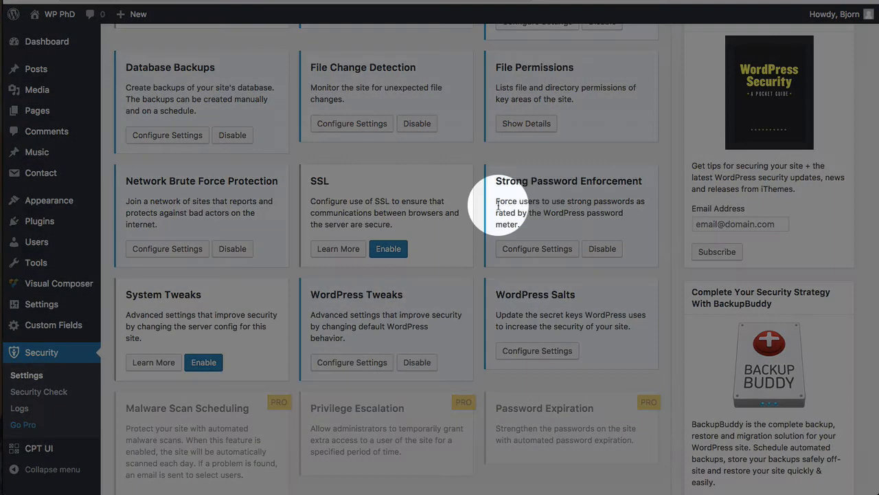
Step: Try Subscriber and Editor as the minimum role in Strong Password Enforcement, set it back to Contributor, and save the settings
click(535, 250)
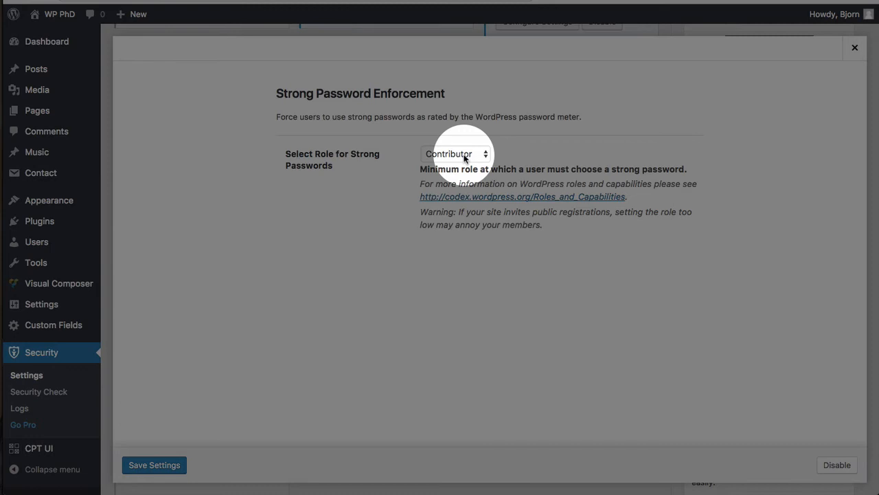
click(464, 153)
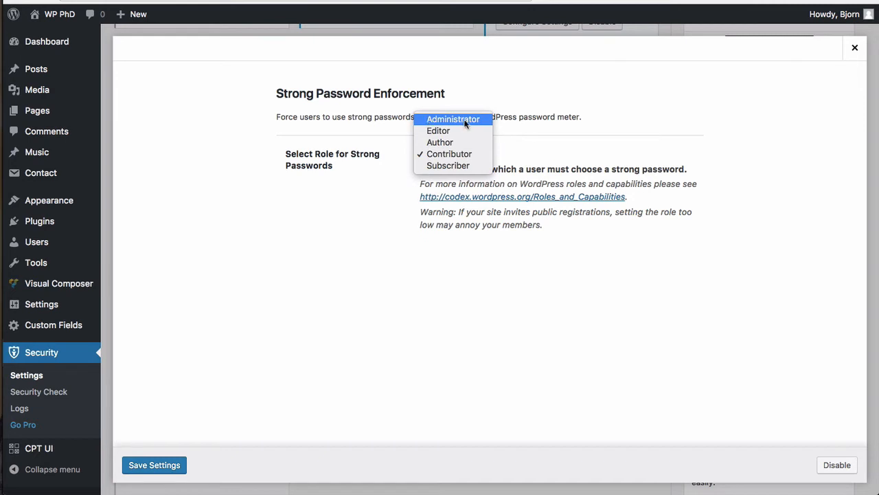
click(455, 167)
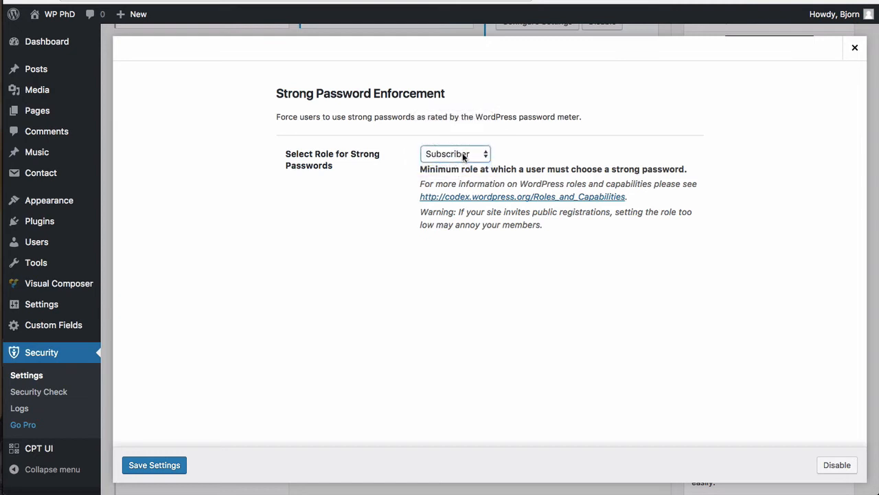
click(462, 152)
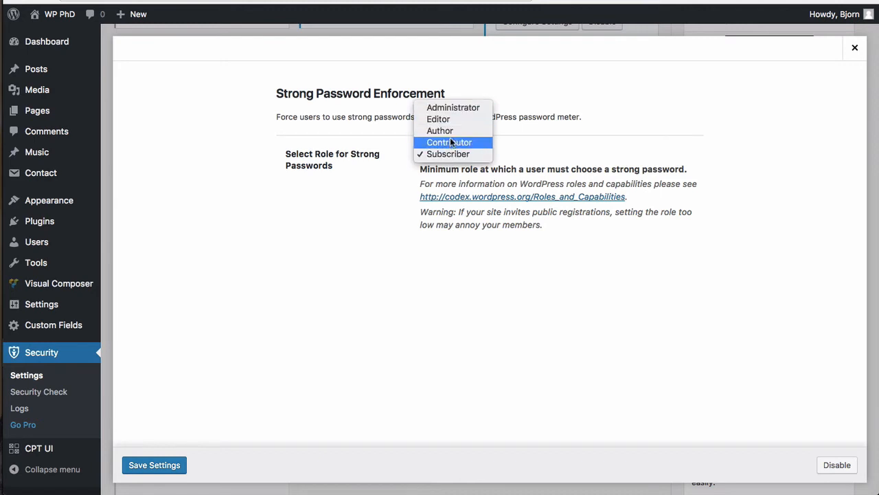
click(460, 141)
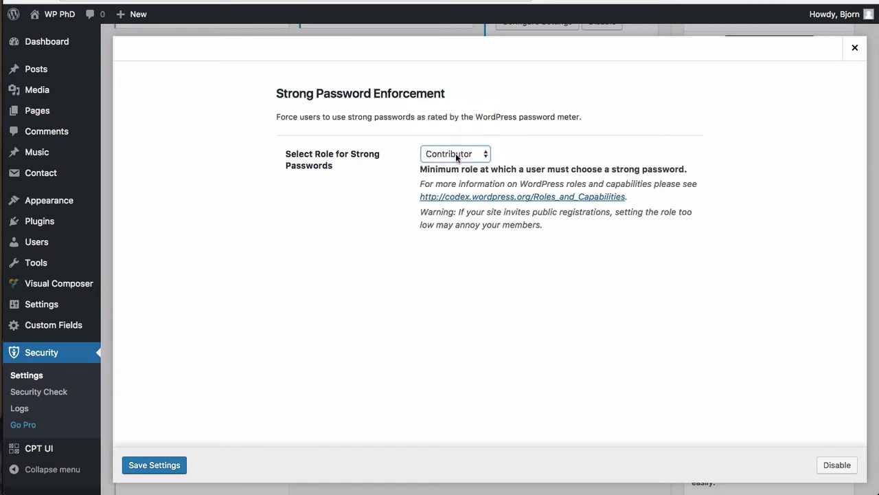
click(449, 155)
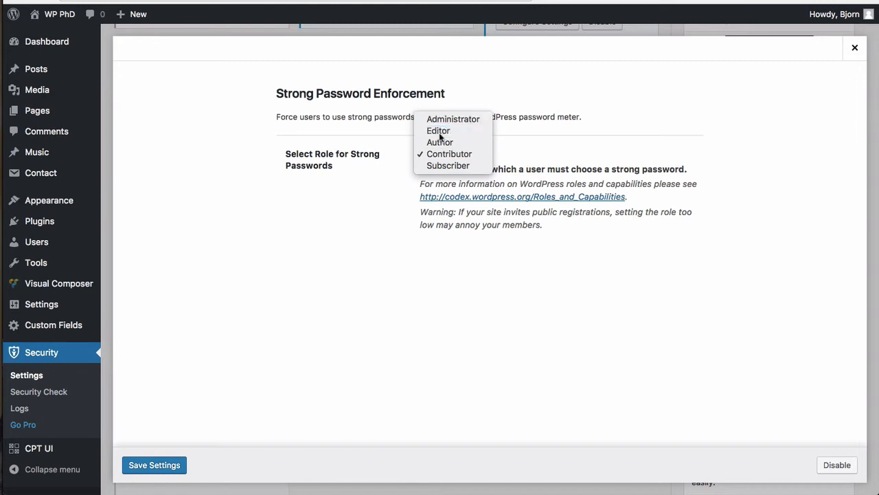
click(440, 130)
click(447, 153)
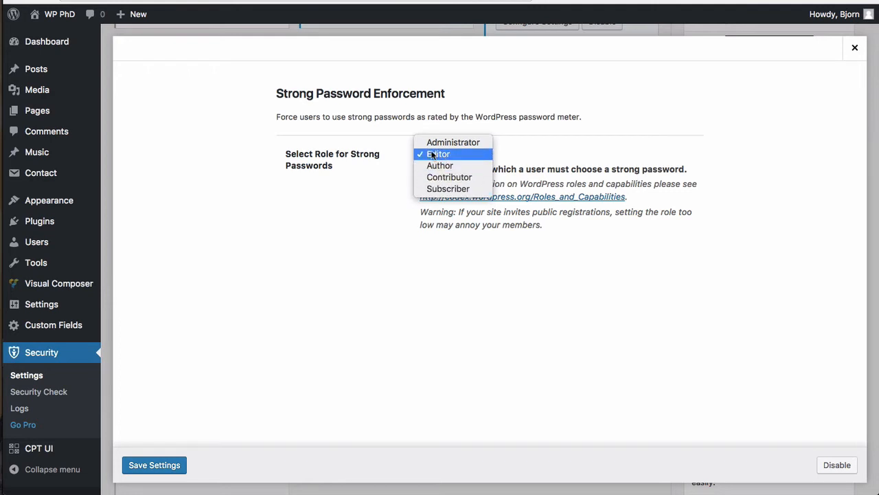
click(452, 176)
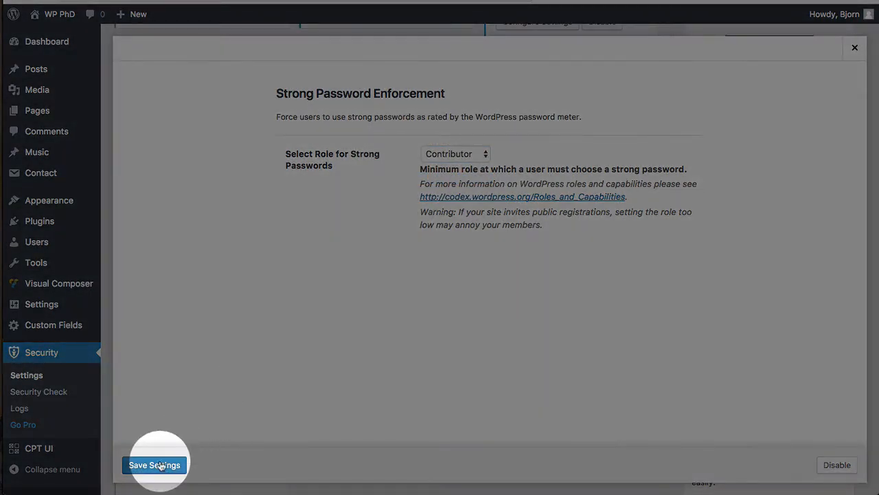
click(160, 463)
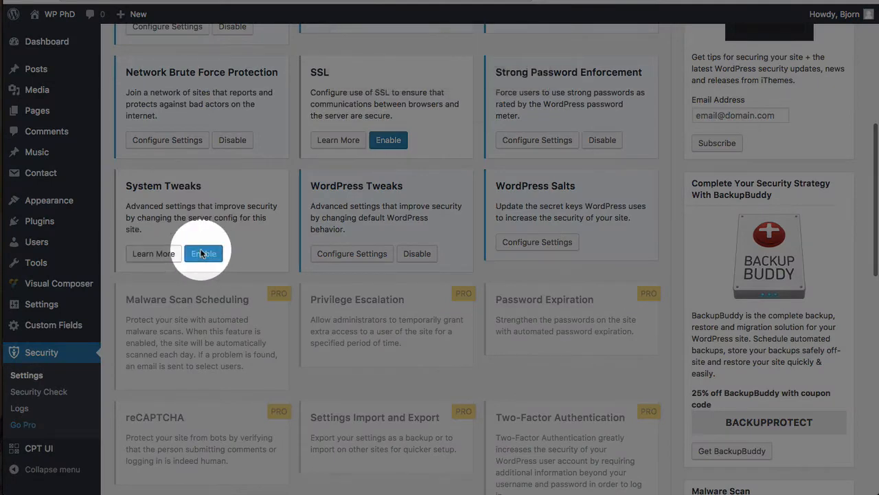
Step: Enable the System Tweaks module and open its settings to review the Protect System Files description
click(202, 253)
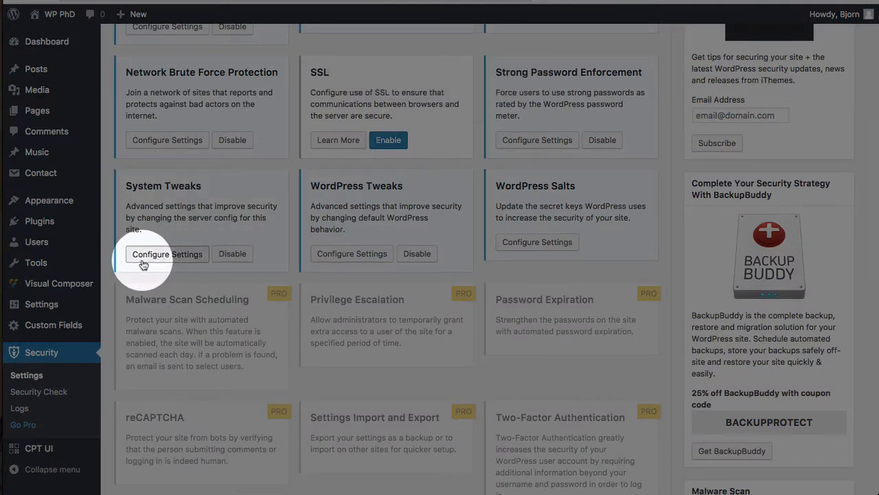
click(141, 255)
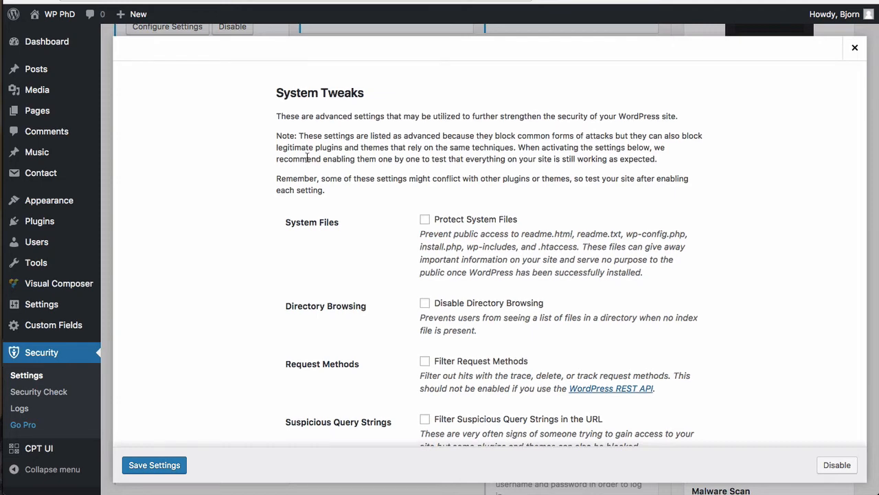
scroll(307, 158, down, 3)
drag(420, 133, 652, 171)
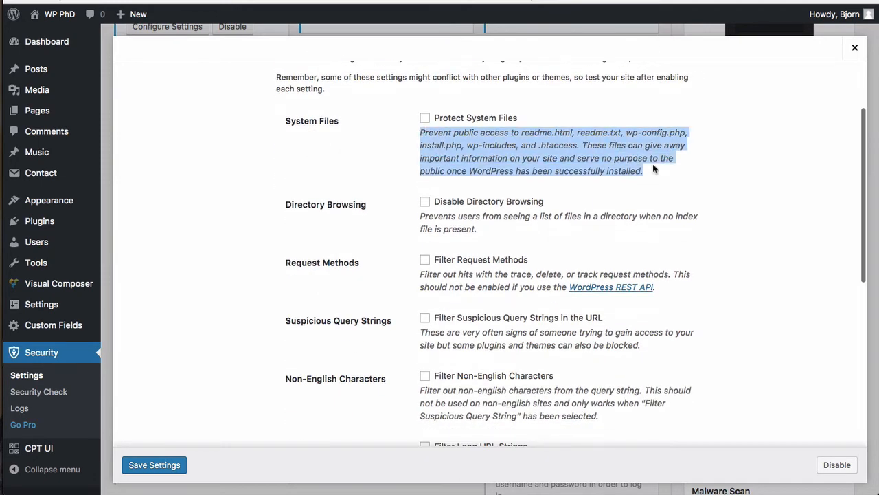
click(585, 224)
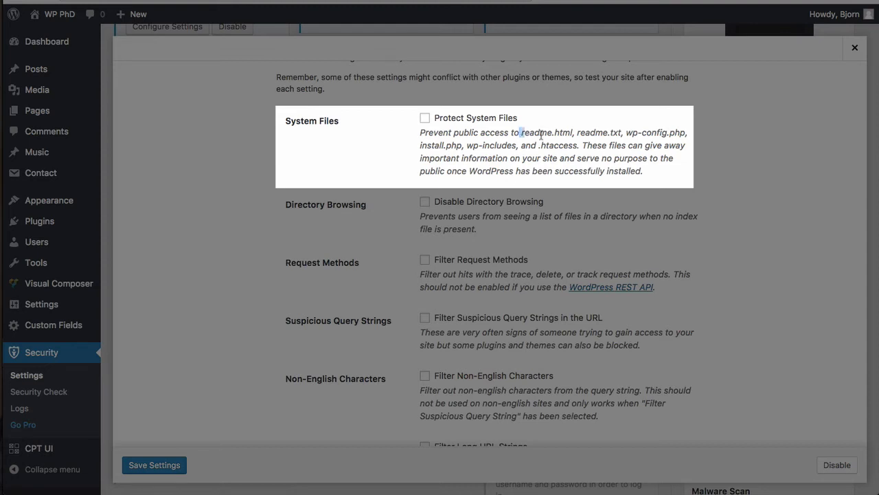
drag(519, 134, 572, 180)
click(584, 174)
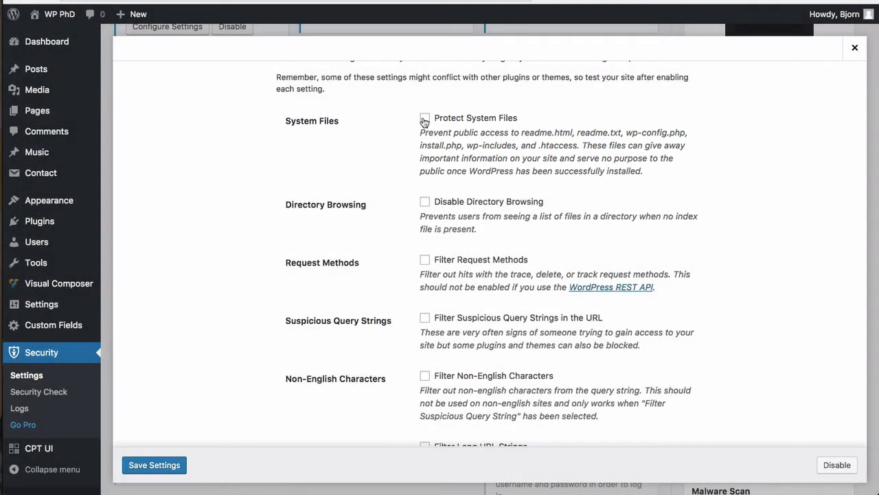
Step: Turn on Protect System Files in System Tweaks, leave the remaining options off, and save the settings
click(425, 119)
scroll(397, 160, up, 3)
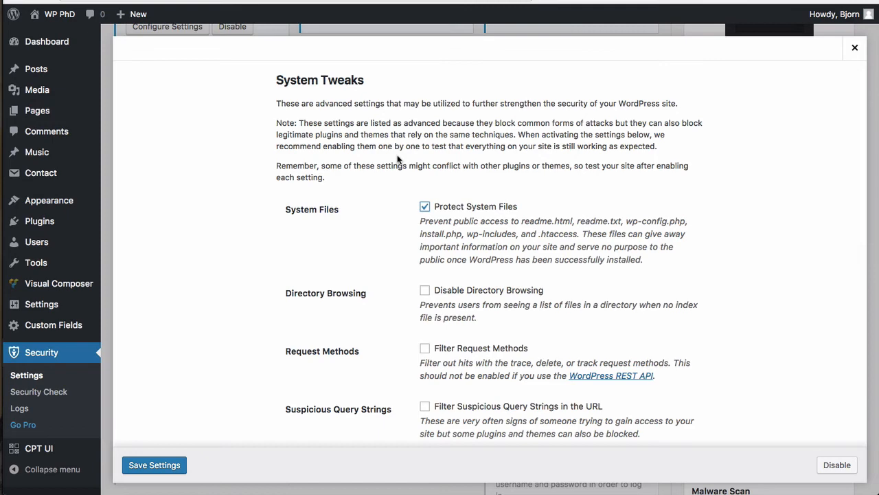
scroll(397, 159, down, 4)
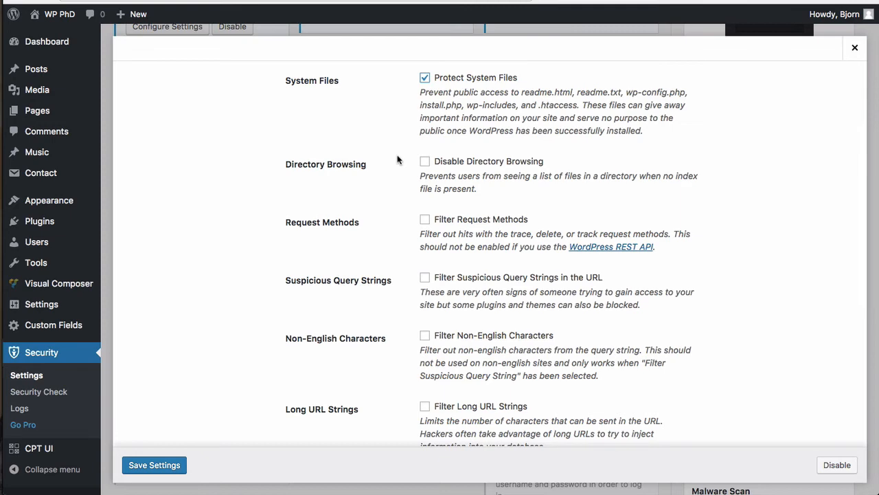
scroll(426, 168, down, 2)
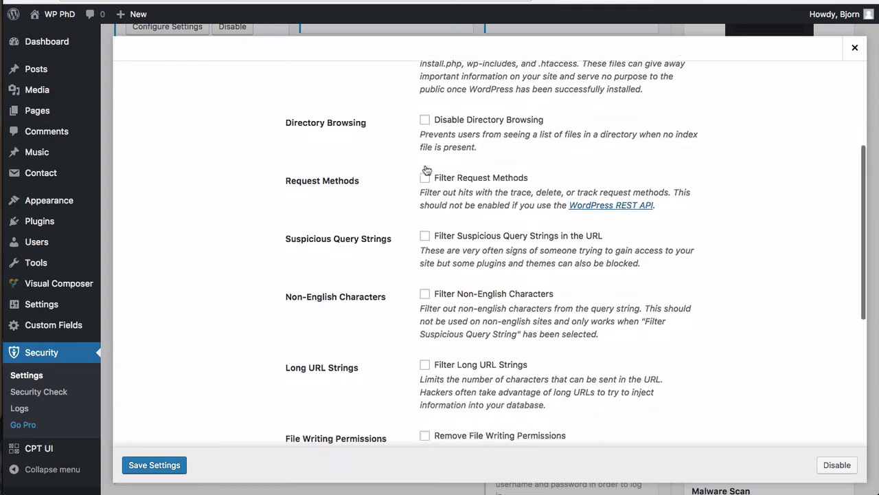
scroll(495, 216, up, 2)
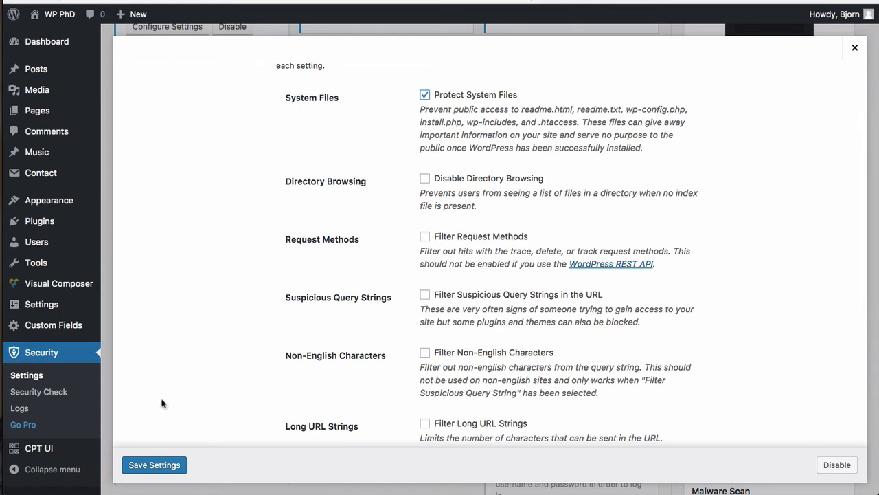
click(161, 460)
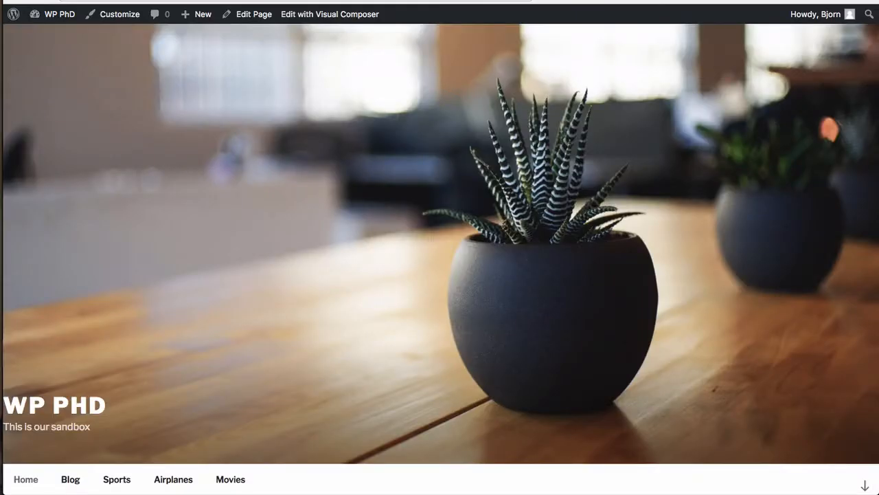
Step: Reload the live site's homepage and open the Airplanes page to test that the site still works
key(super+r)
scroll(268, 255, down, 6)
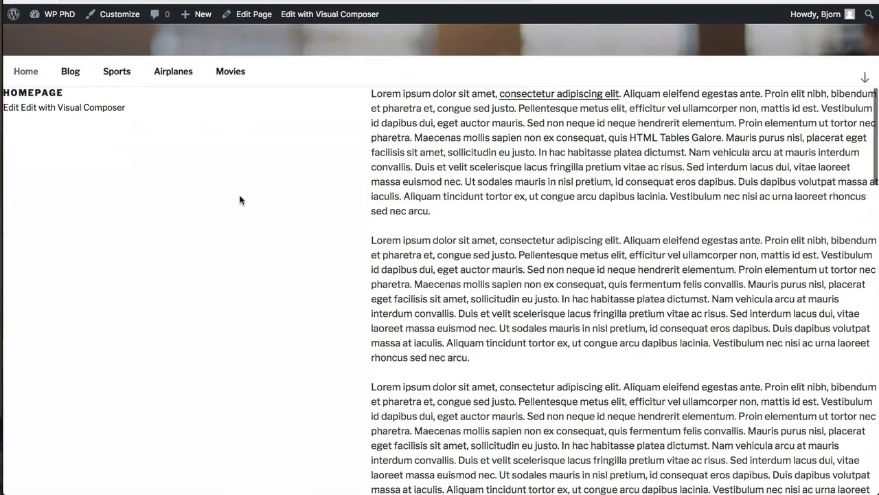
click(175, 72)
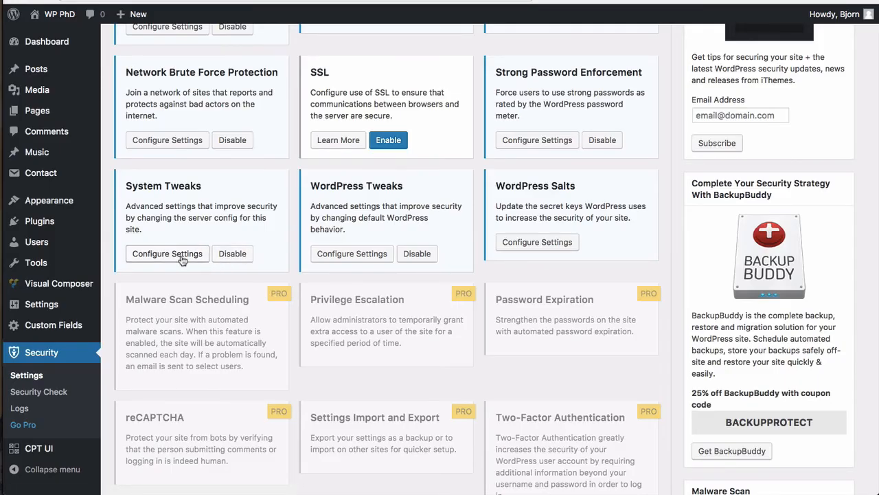
Step: Open the System Tweaks settings and turn on Disable Directory Browsing and Filter Request Methods
click(181, 254)
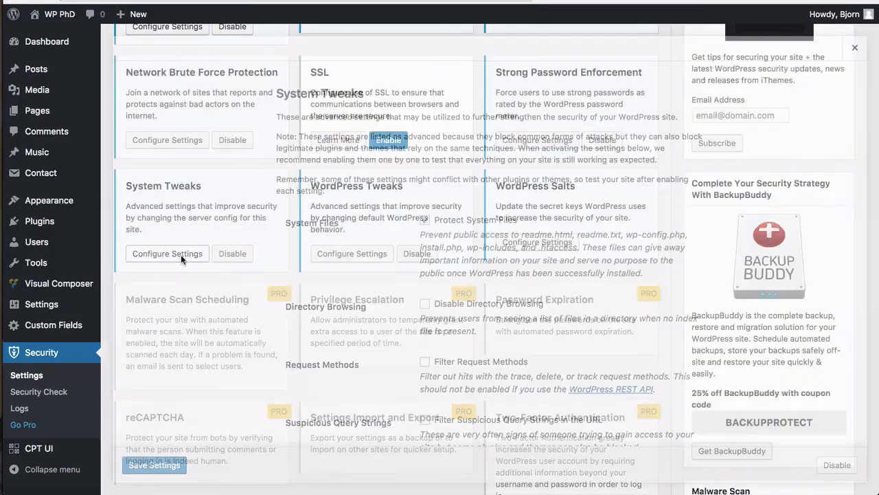
scroll(388, 246, down, 2)
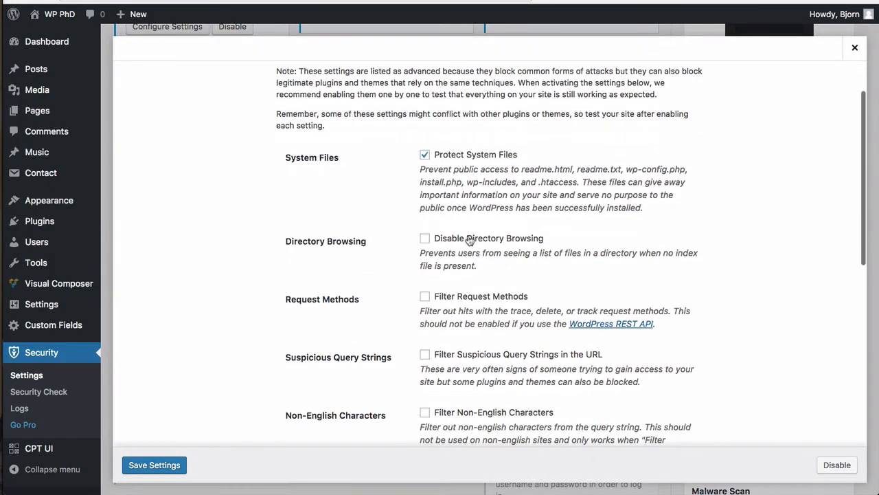
scroll(383, 212, down, 2)
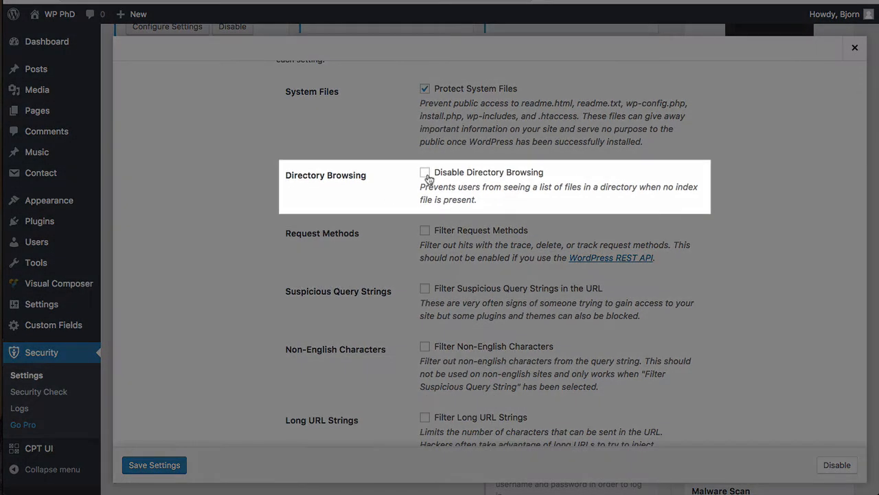
click(425, 173)
scroll(400, 234, down, 1)
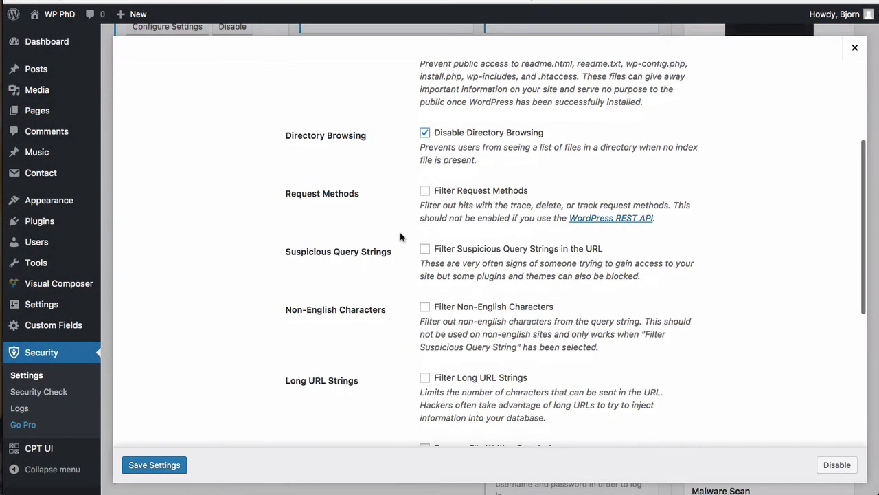
scroll(400, 231, down, 1)
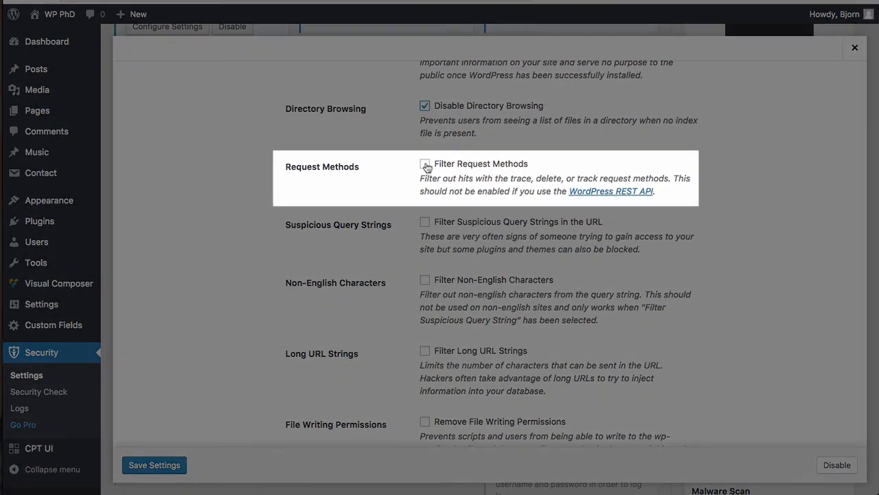
click(425, 165)
Step: Turn on the System Tweaks filters for suspicious query strings in the URL, non-English characters and long URL strings
scroll(408, 208, down, 1)
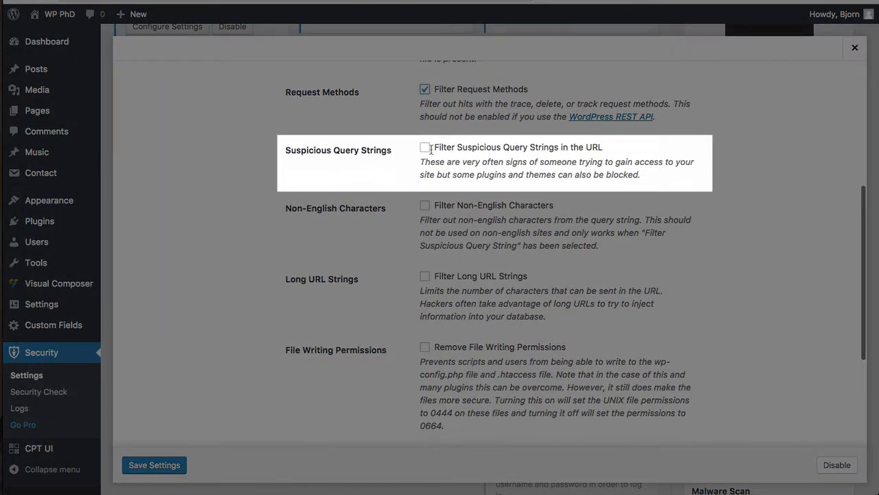
click(429, 148)
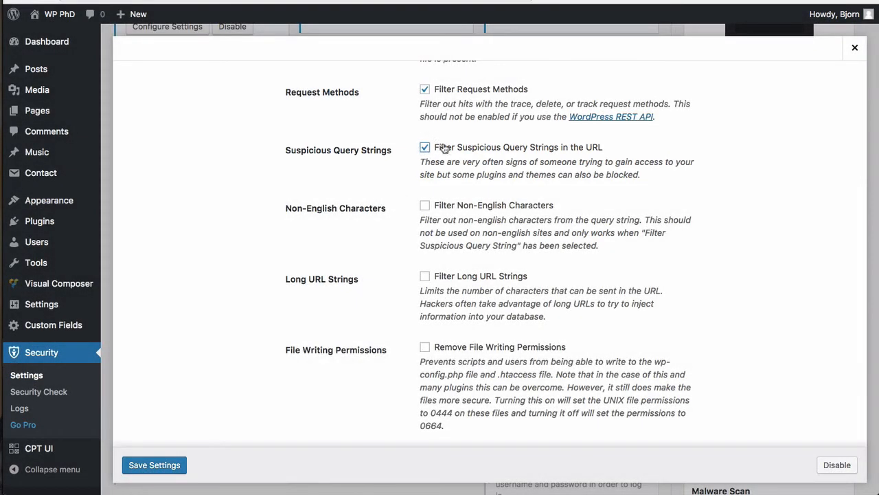
click(424, 177)
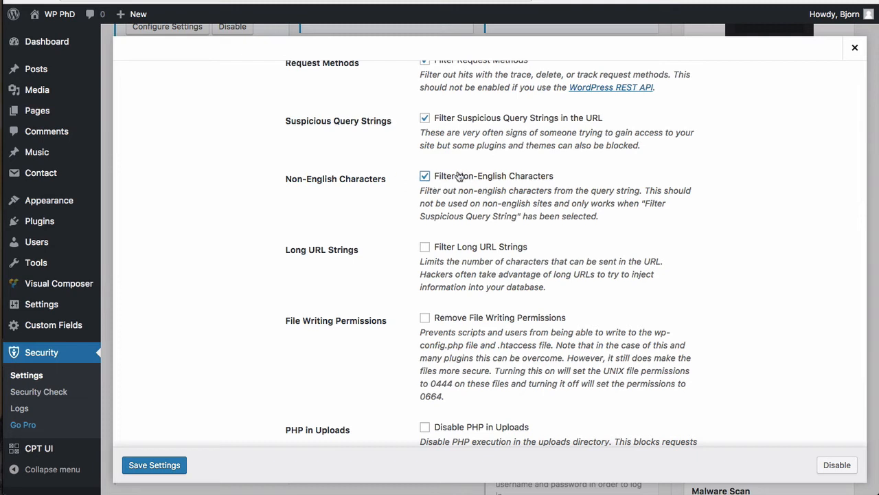
scroll(384, 240, down, 2)
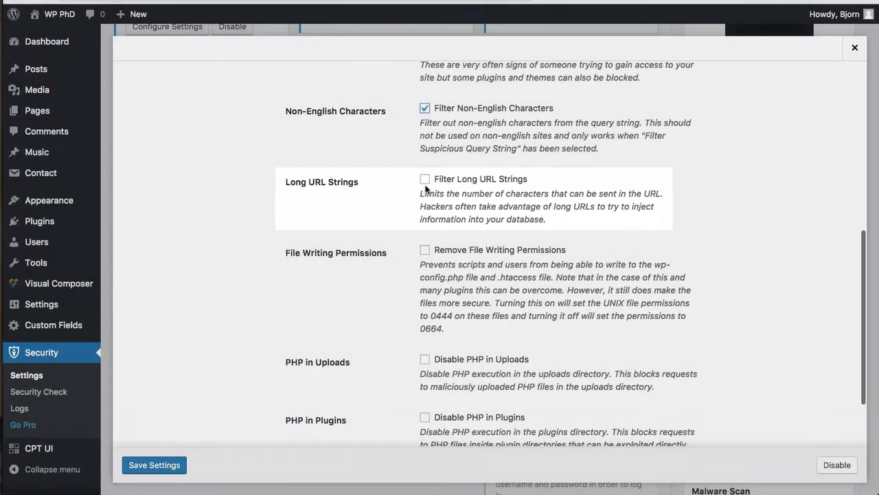
click(424, 181)
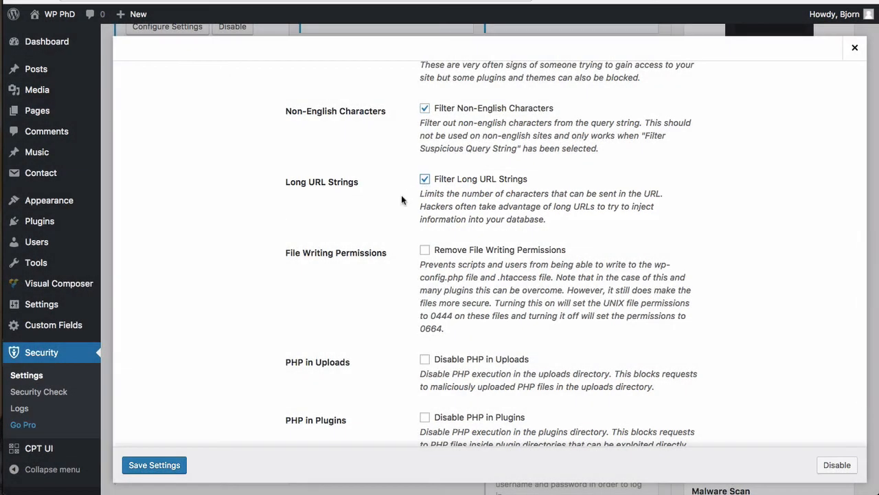
Step: Turn on Remove File Writing Permissions, disable PHP in uploads, plugins and themes, and save the System Tweaks settings
scroll(401, 200, down, 1)
scroll(401, 200, down, 2)
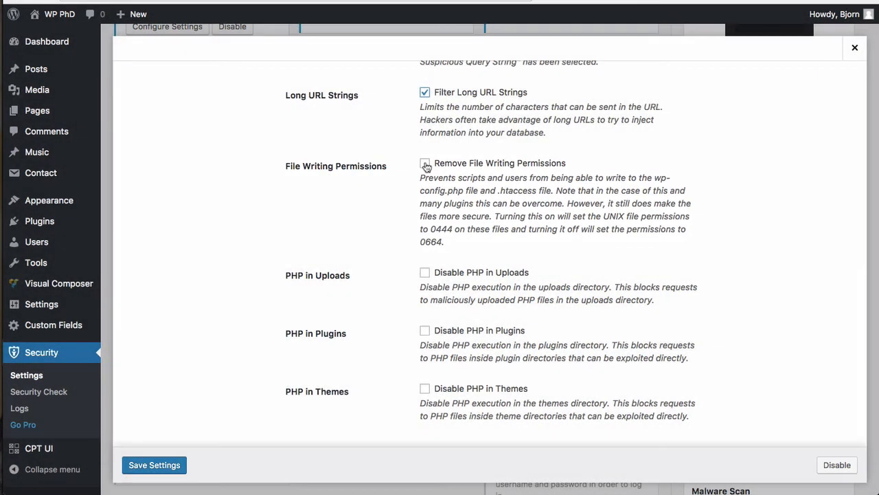
click(425, 164)
scroll(406, 201, down, 1)
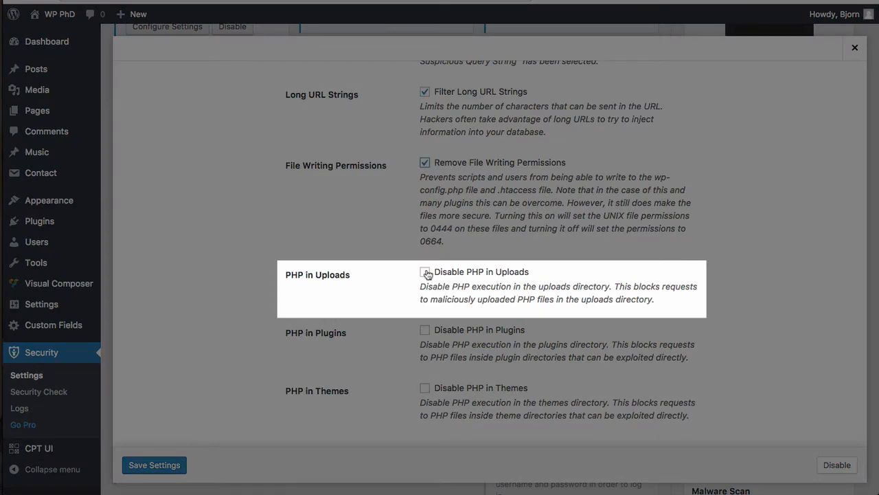
click(425, 272)
click(425, 331)
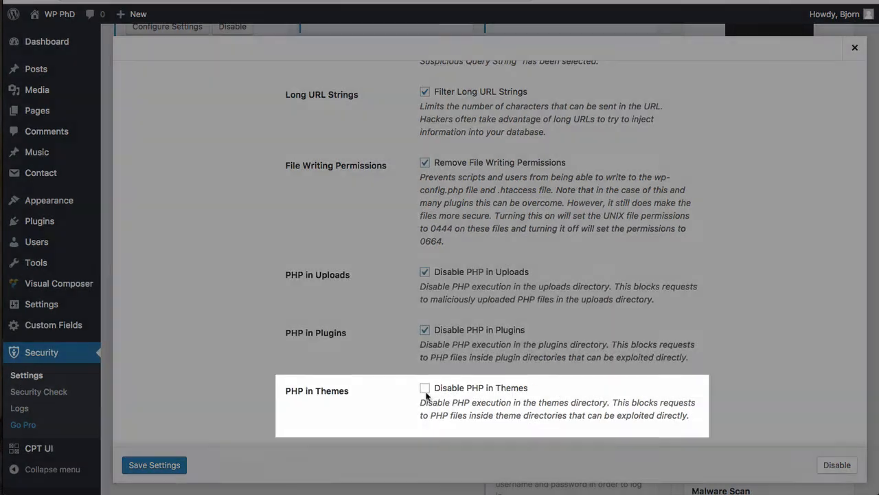
click(425, 389)
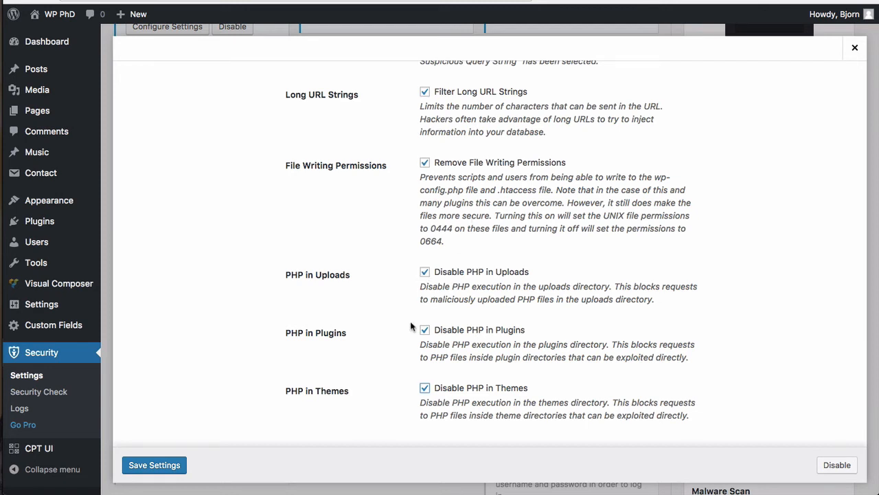
click(155, 464)
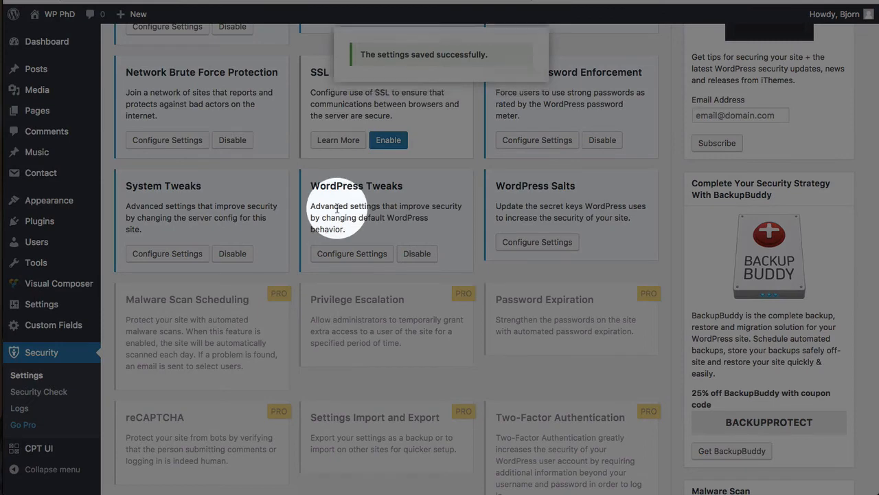
Step: Open the WordPress Tweaks settings and review the Windows Live Writer Header, EditURI Header and Comment Spam options
click(350, 253)
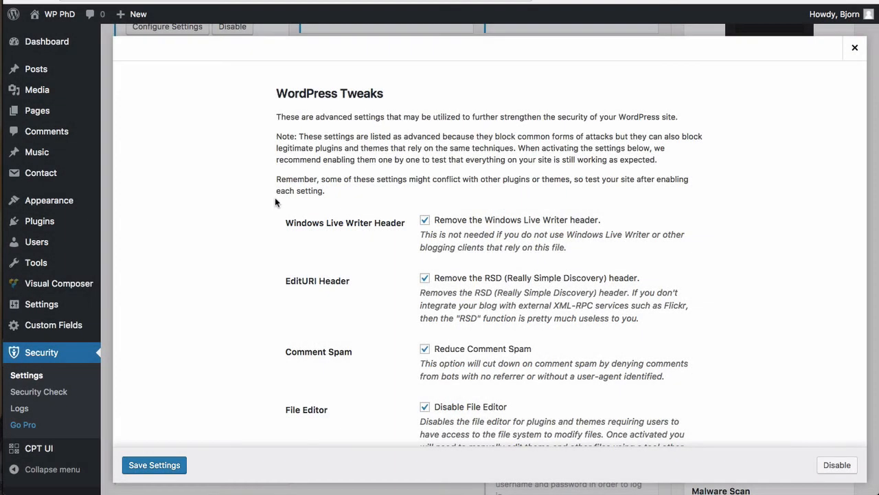
scroll(275, 197, down, 1)
drag(284, 182, 384, 182)
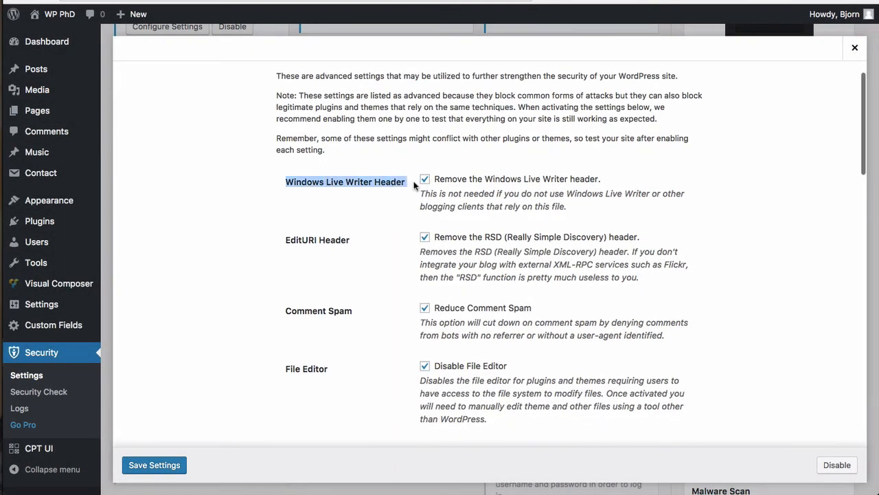
click(406, 192)
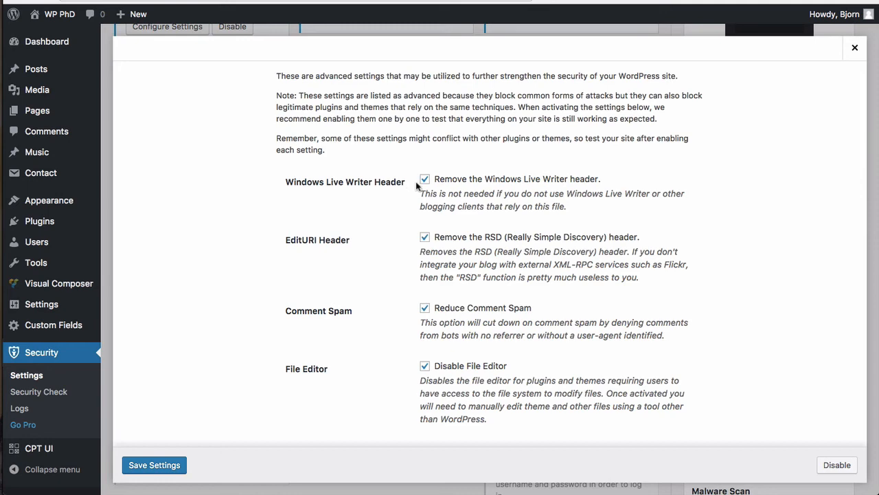
scroll(404, 195, down, 3)
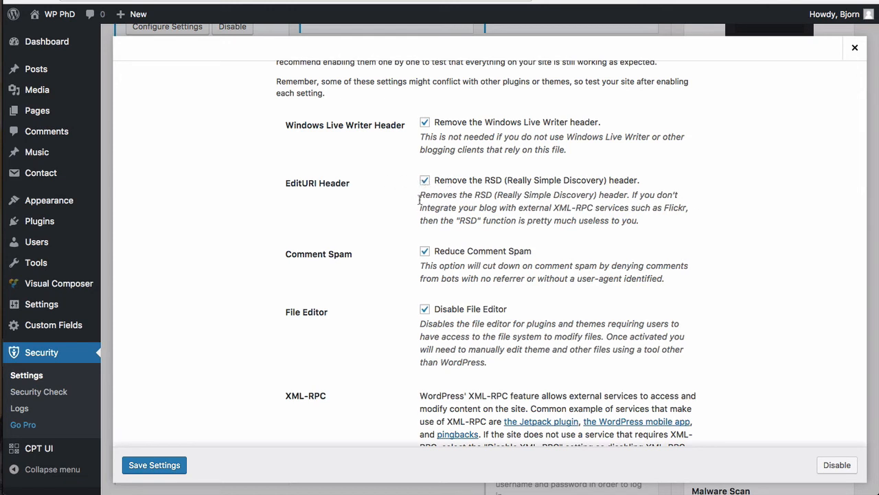
scroll(387, 212, down, 2)
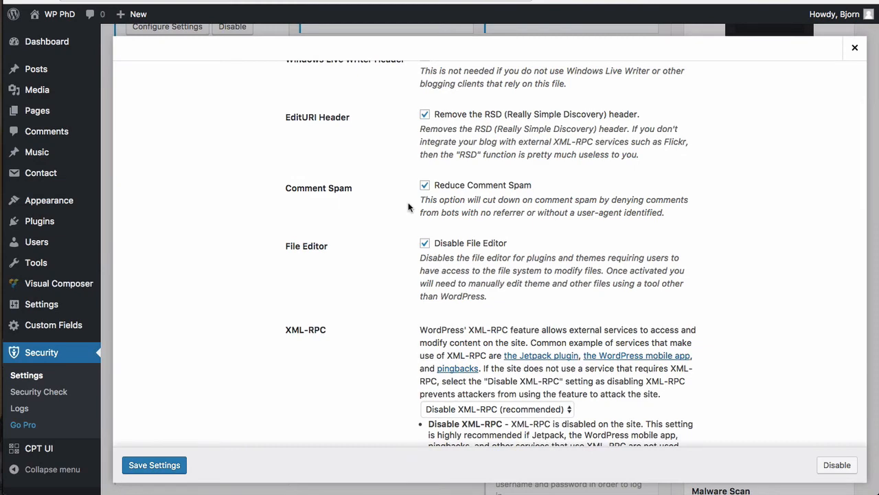
Step: Turn off Disable File Editor in WordPress Tweaks and look through the Appearance and Plugins submenus for editor entries
scroll(408, 202, down, 3)
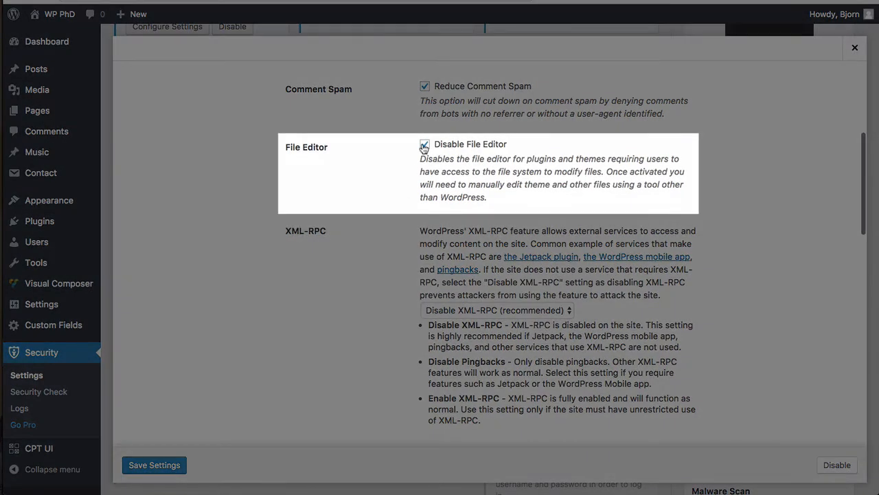
mouse_move(71, 198)
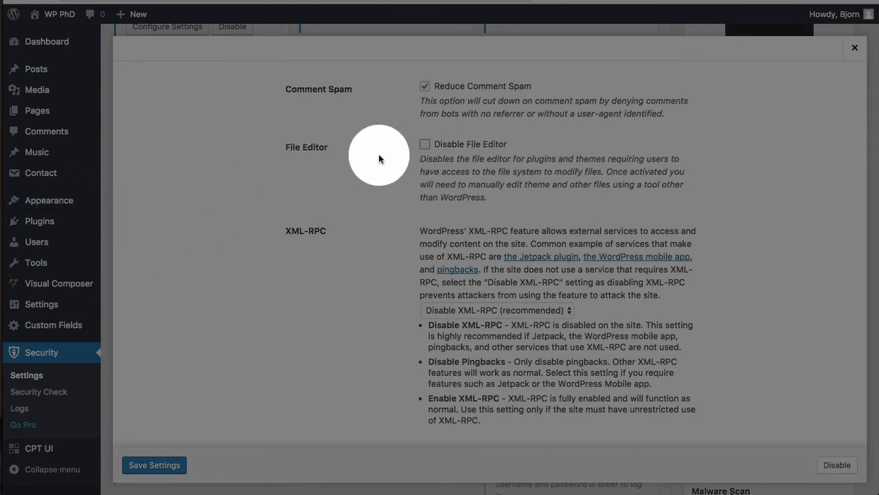
scroll(368, 153, down, 1)
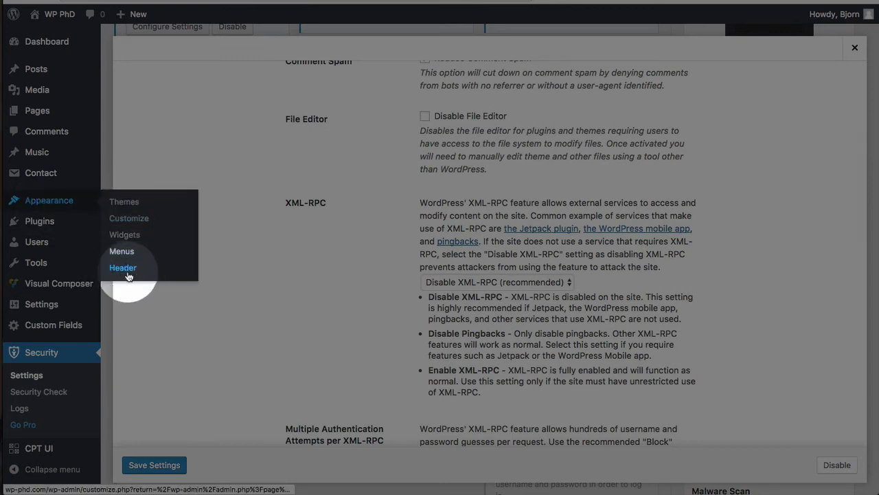
mouse_move(39, 220)
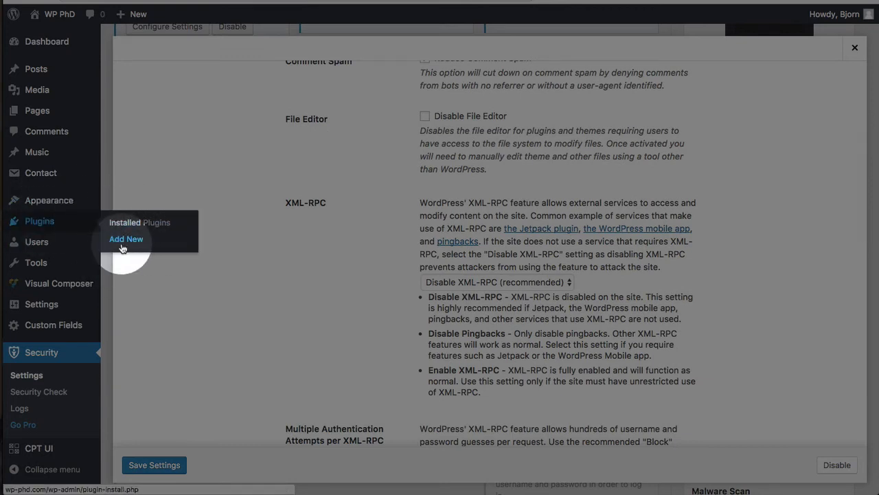
Step: Choose Disable XML-RPC (recommended) for XML-RPC and Block (recommended) for multiple authentication attempts per XML-RPC request
scroll(292, 241, down, 3)
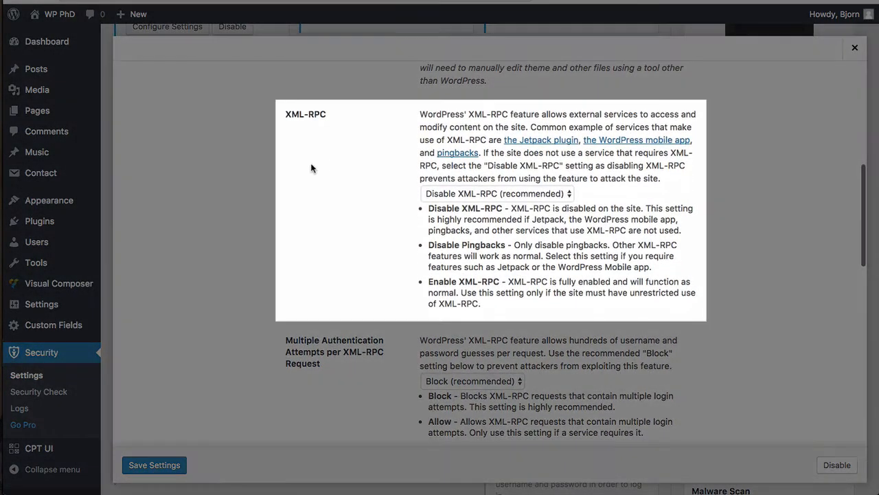
click(461, 194)
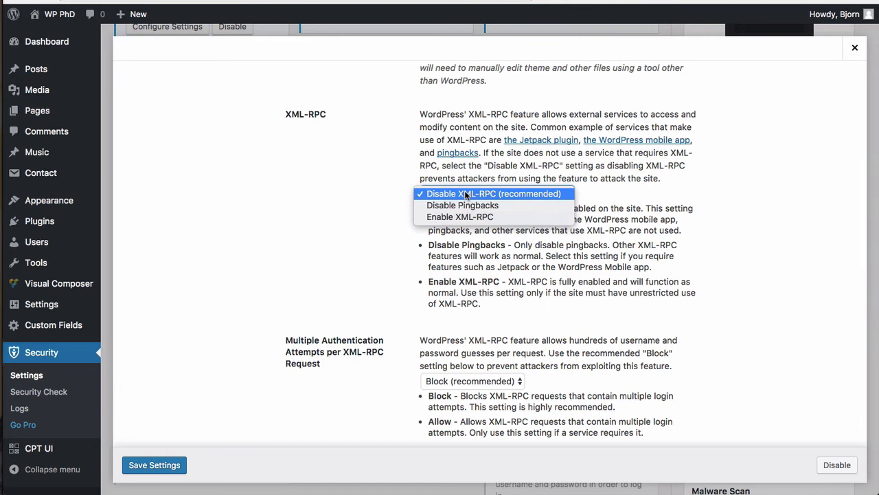
click(465, 195)
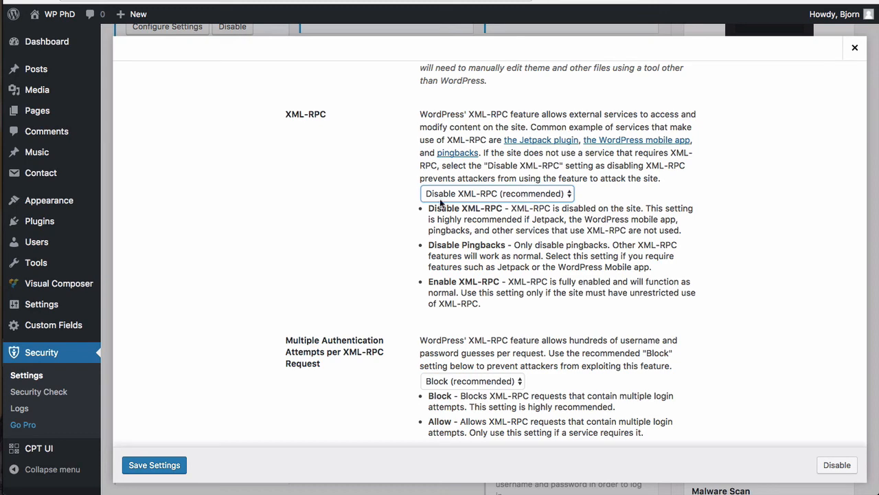
scroll(374, 240, down, 4)
scroll(373, 243, down, 2)
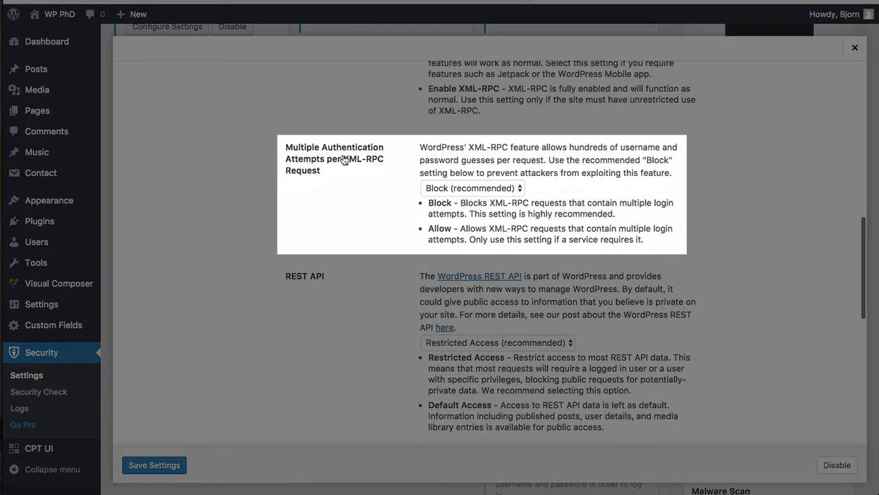
drag(343, 158, 367, 172)
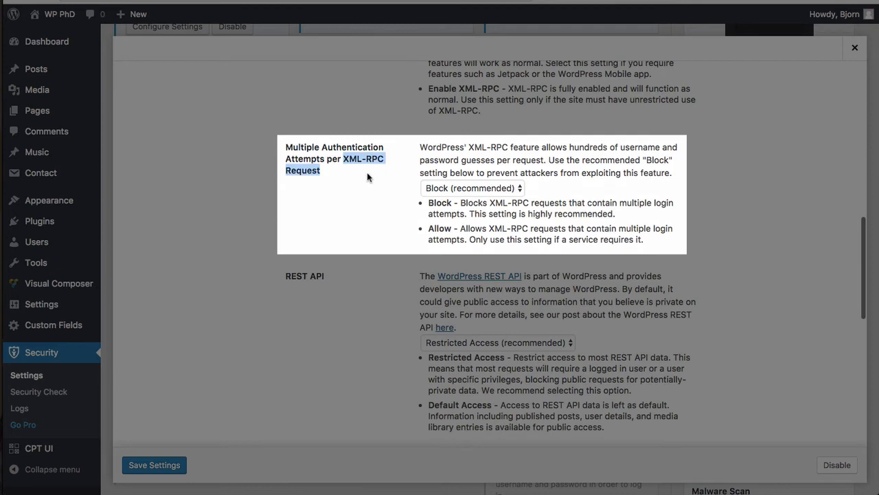
click(455, 190)
click(441, 193)
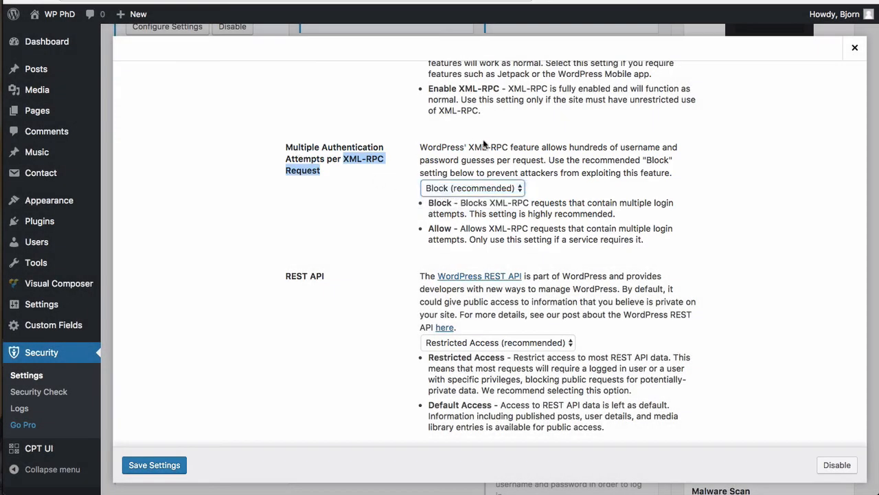
drag(469, 147, 508, 147)
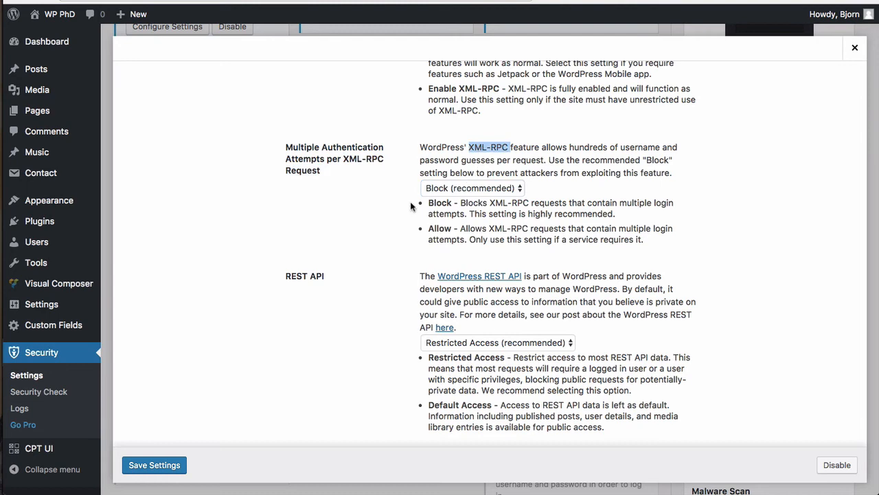
Step: Check the REST API access options, leaving Restricted Access (recommended), and turn on Enqueue a safe version of jQuery
scroll(413, 193, down, 3)
click(451, 188)
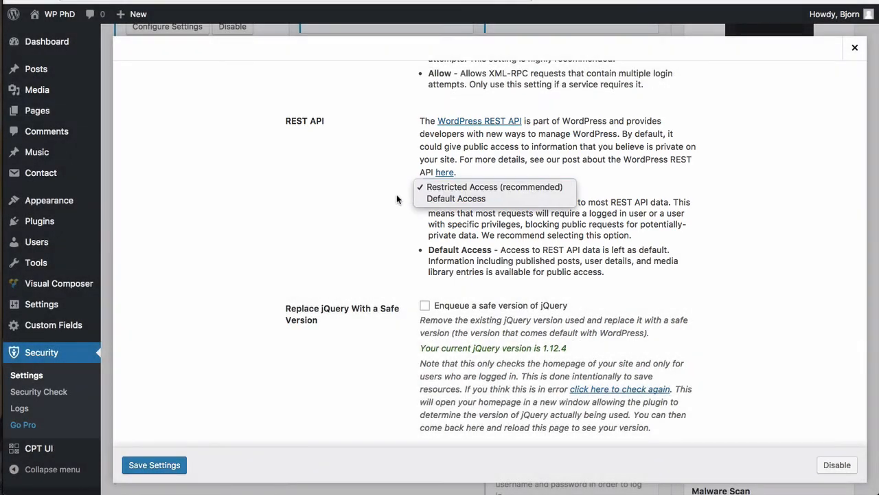
click(396, 199)
scroll(392, 199, down, 3)
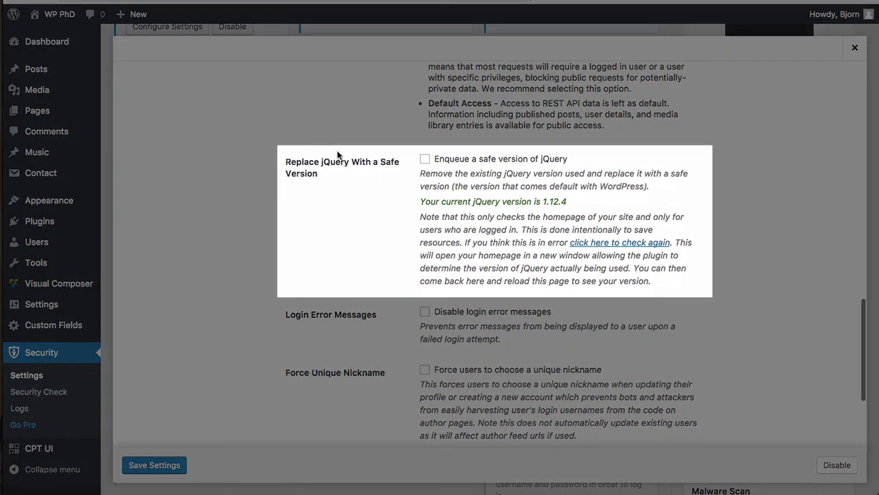
click(424, 159)
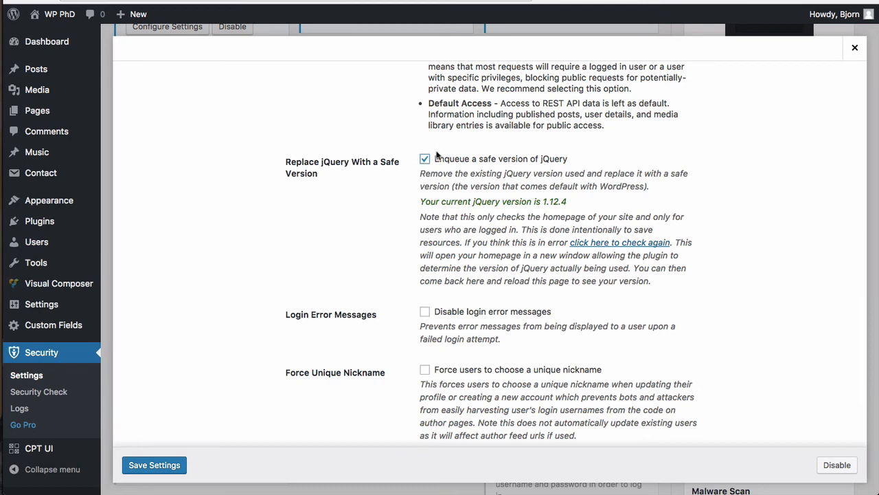
scroll(374, 213, down, 5)
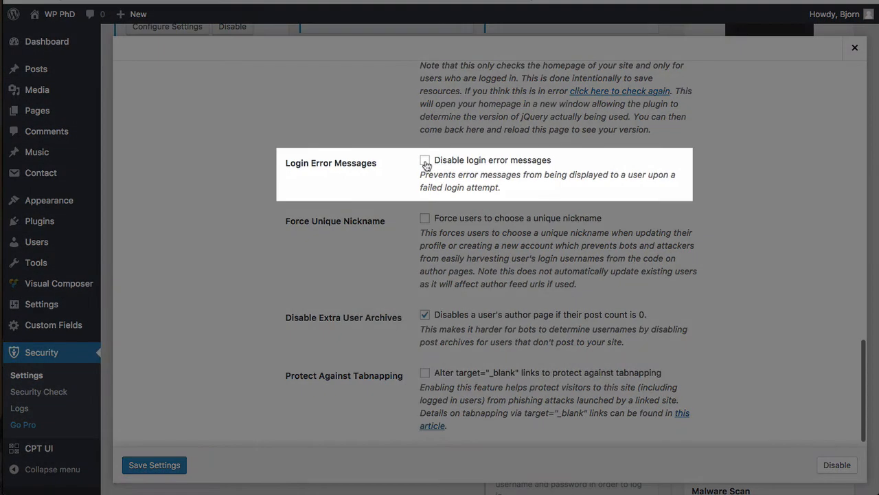
Step: Turn on Disable login error messages, Force users to choose a unique nickname and tabnapping protection, and save the WordPress Tweaks settings
click(424, 161)
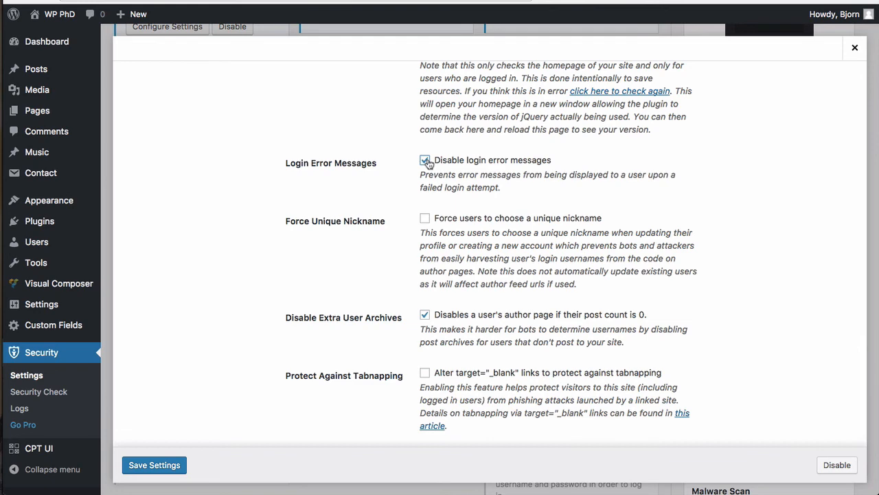
scroll(352, 221, down, 1)
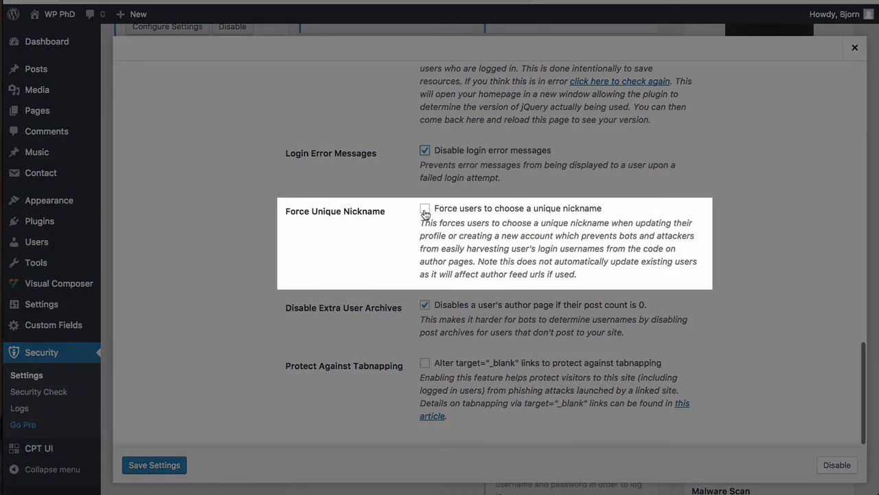
click(425, 209)
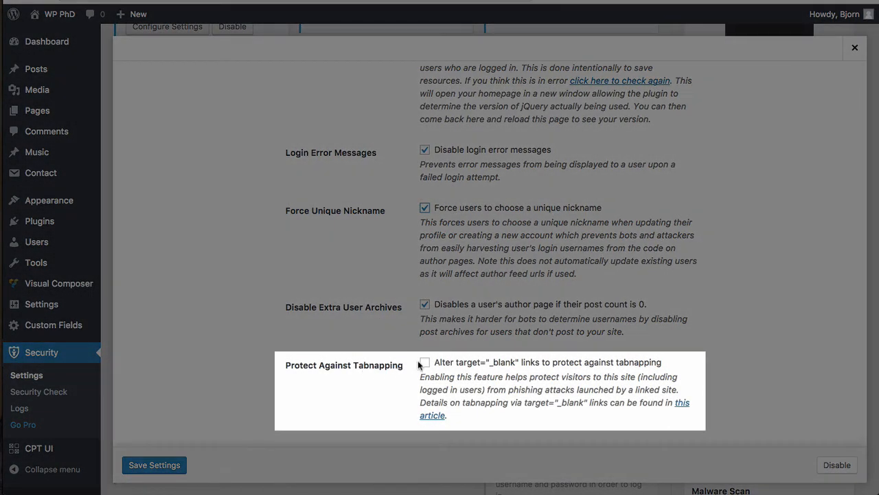
click(424, 361)
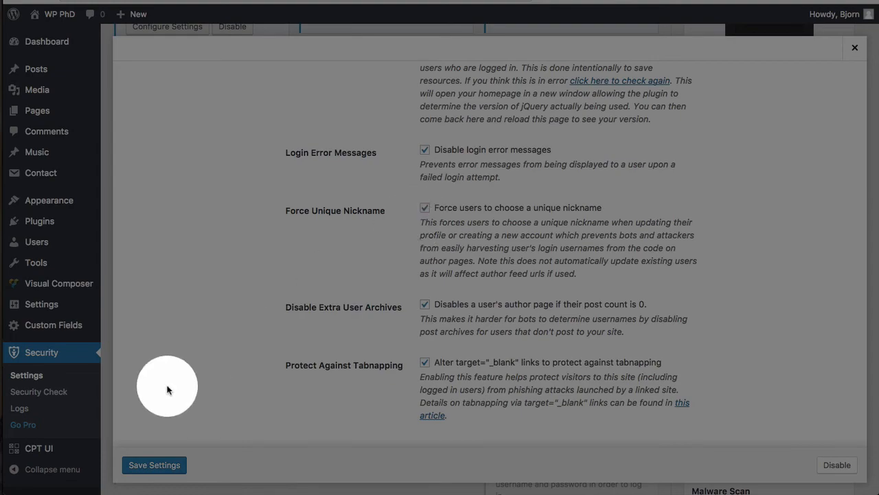
click(153, 464)
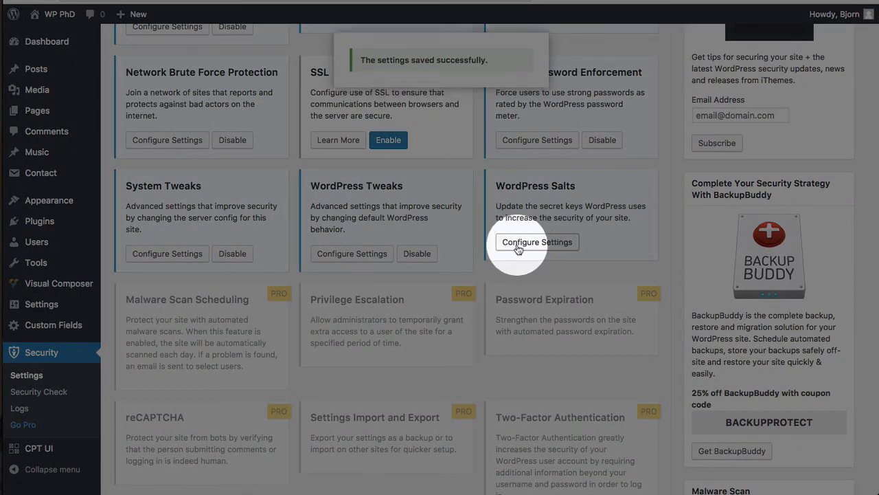
Step: Enable Change WordPress Salts in the WordPress Salts module, save the settings, and log back in to the site
click(537, 242)
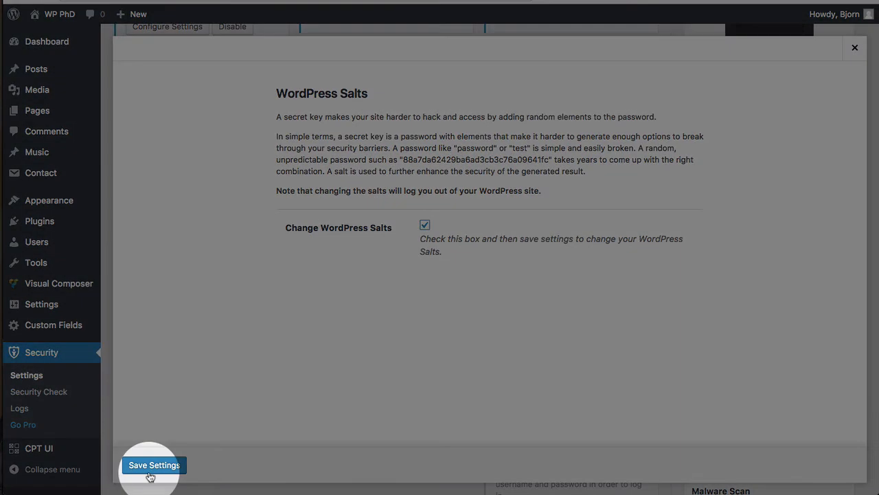
click(149, 471)
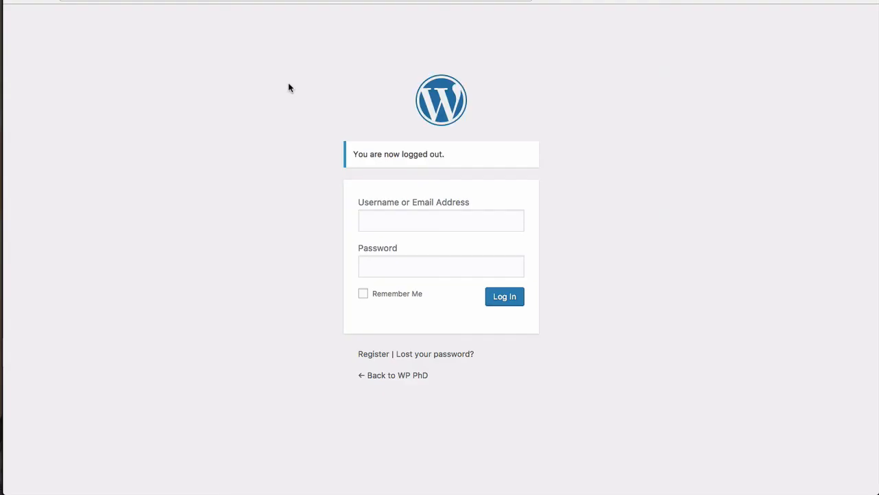
click(506, 303)
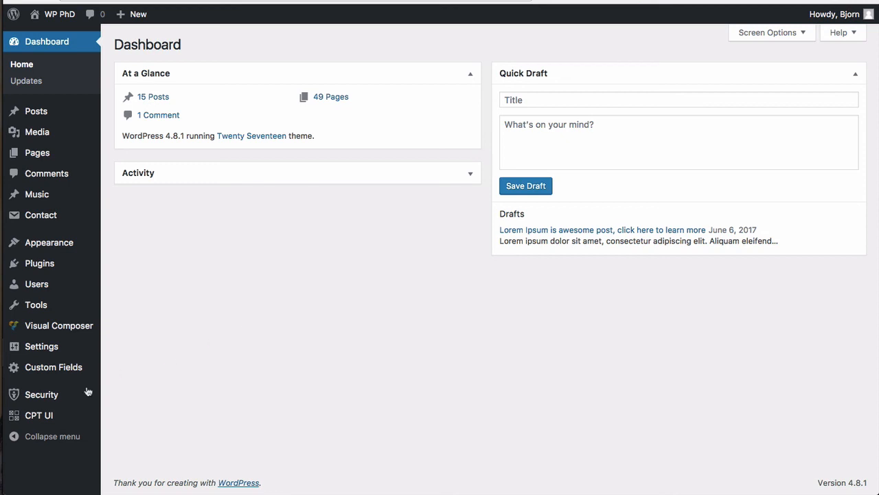
Step: Open the Security Check and look through the security modules on the settings page, including the Pro-only ones
mouse_move(44, 401)
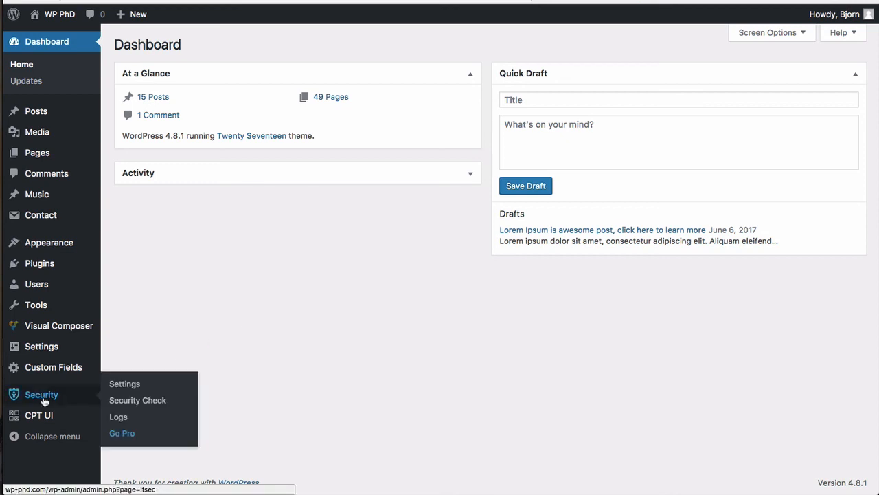
click(146, 406)
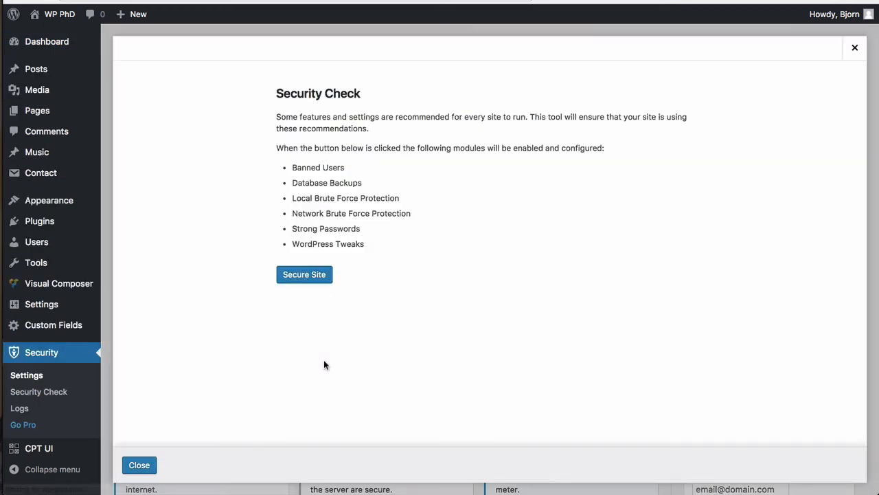
scroll(450, 222, down, 3)
scroll(449, 222, down, 1)
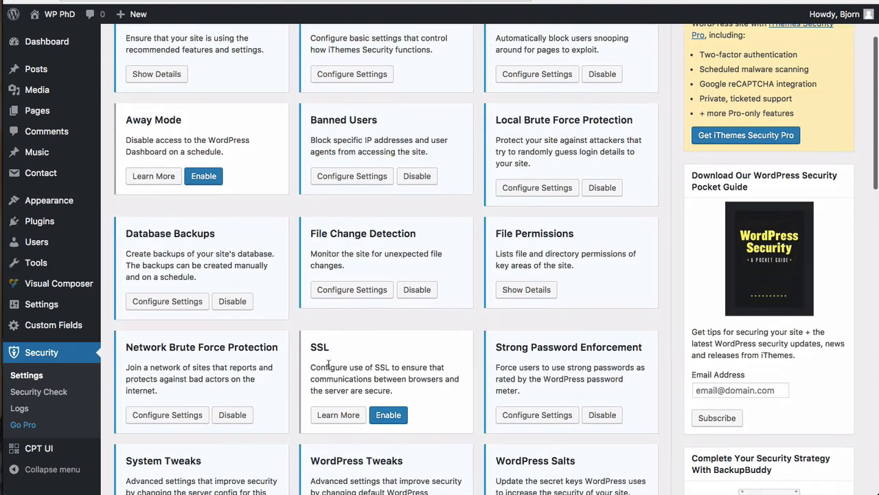
scroll(391, 366, down, 6)
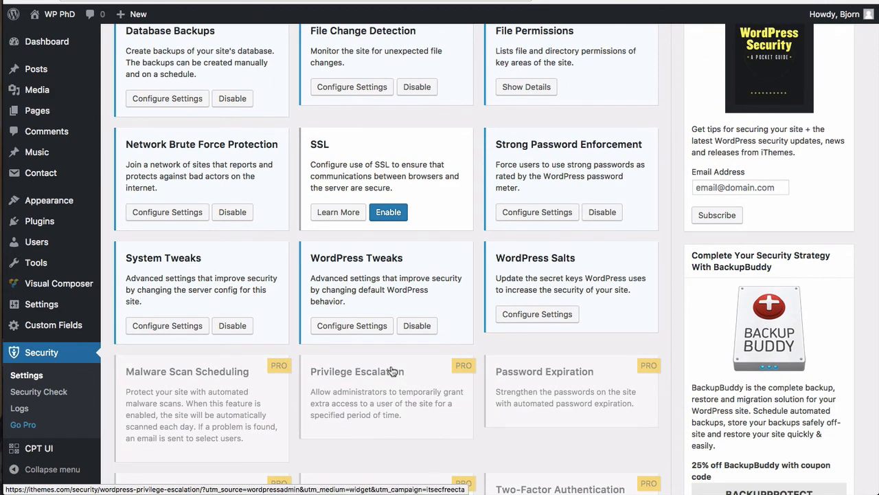
scroll(391, 371, down, 3)
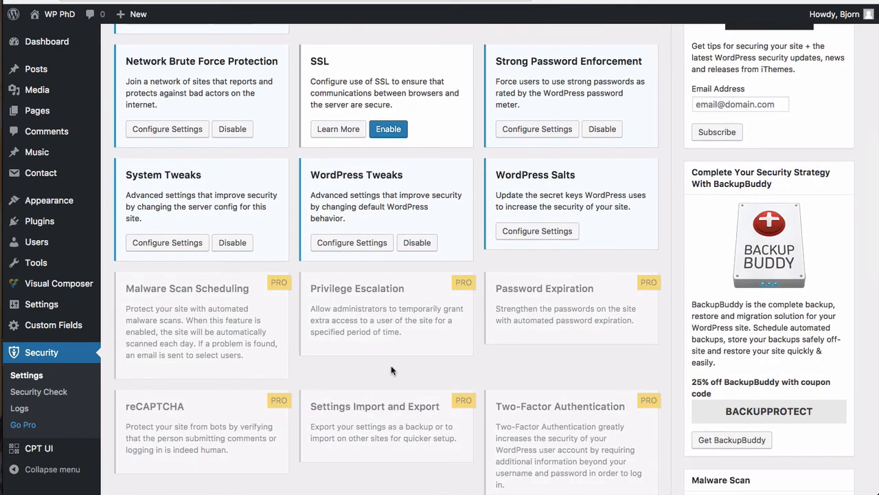
scroll(391, 366, down, 6)
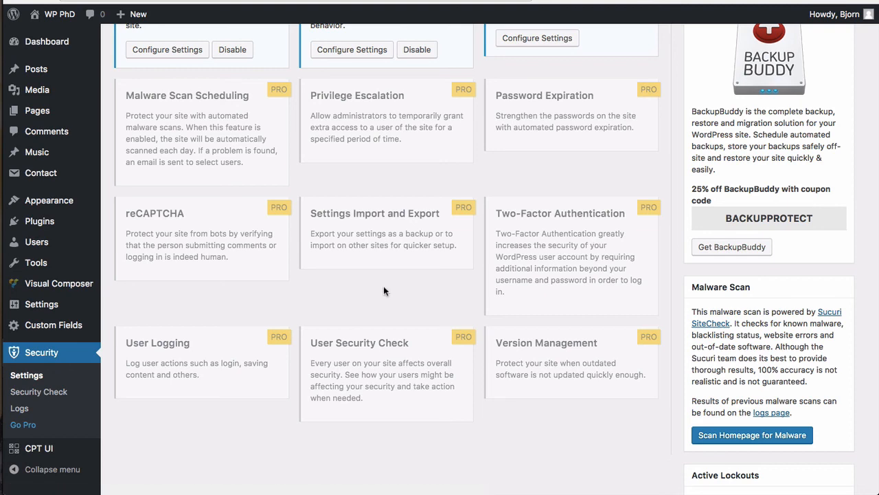
scroll(373, 275, up, 1)
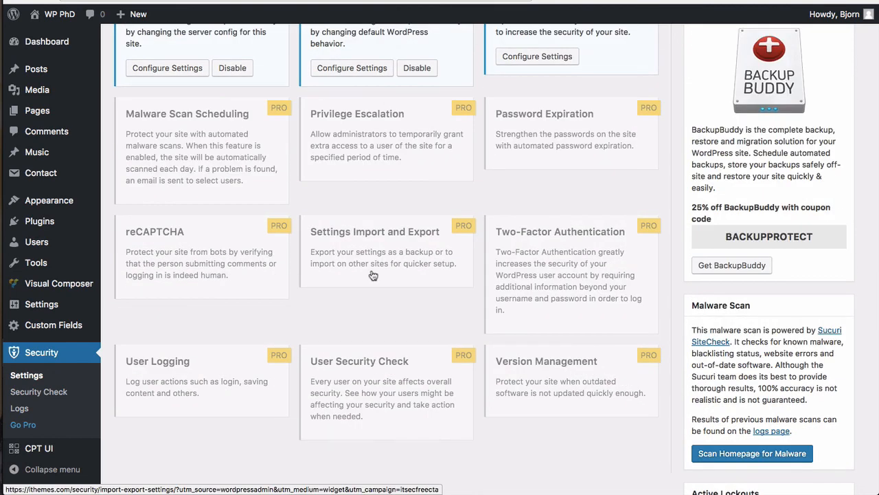
scroll(373, 274, up, 5)
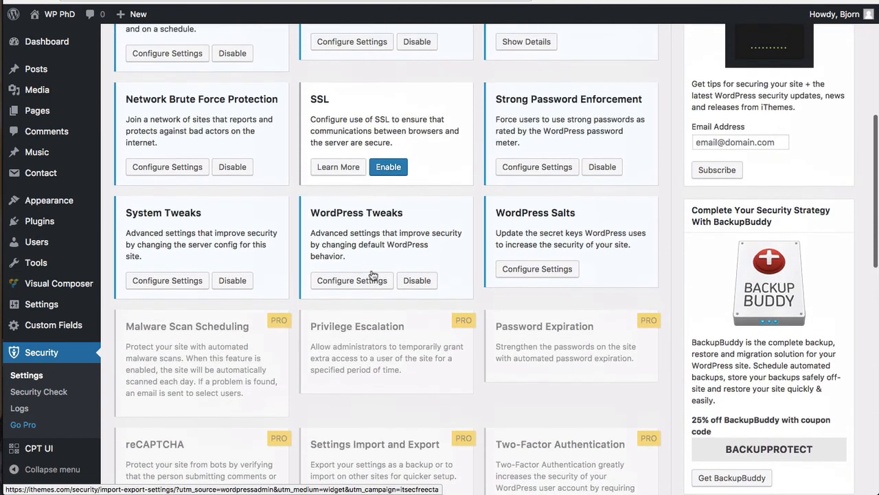